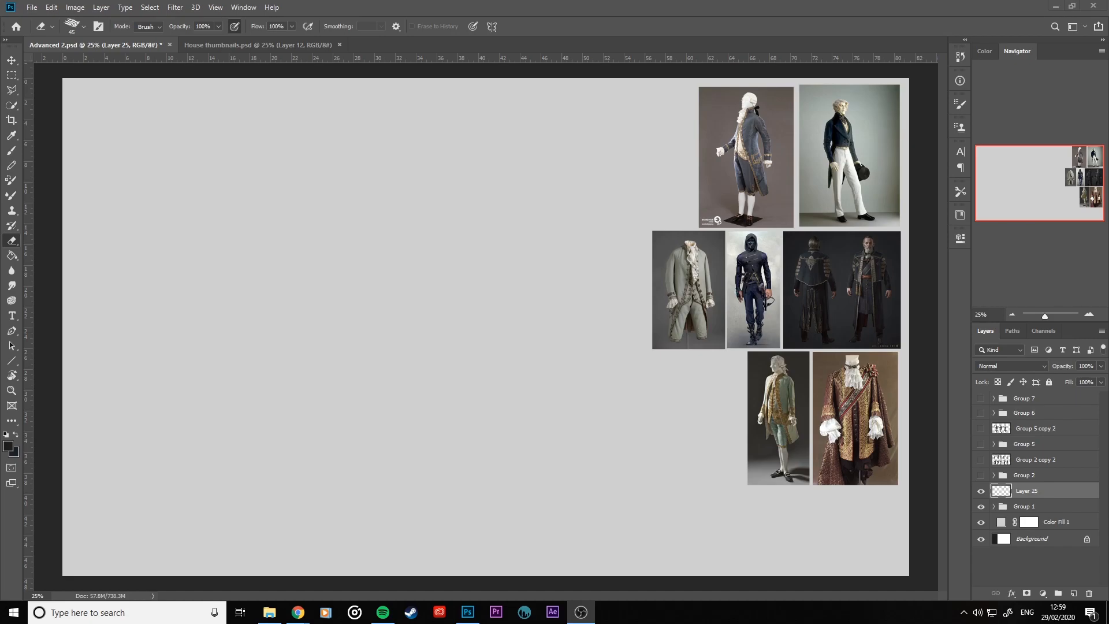
# - Set the foreground colour to red #c00606 and switch to the Brush tool at 10 px
pyautogui.click(8, 445)
pyautogui.click(241, 271)
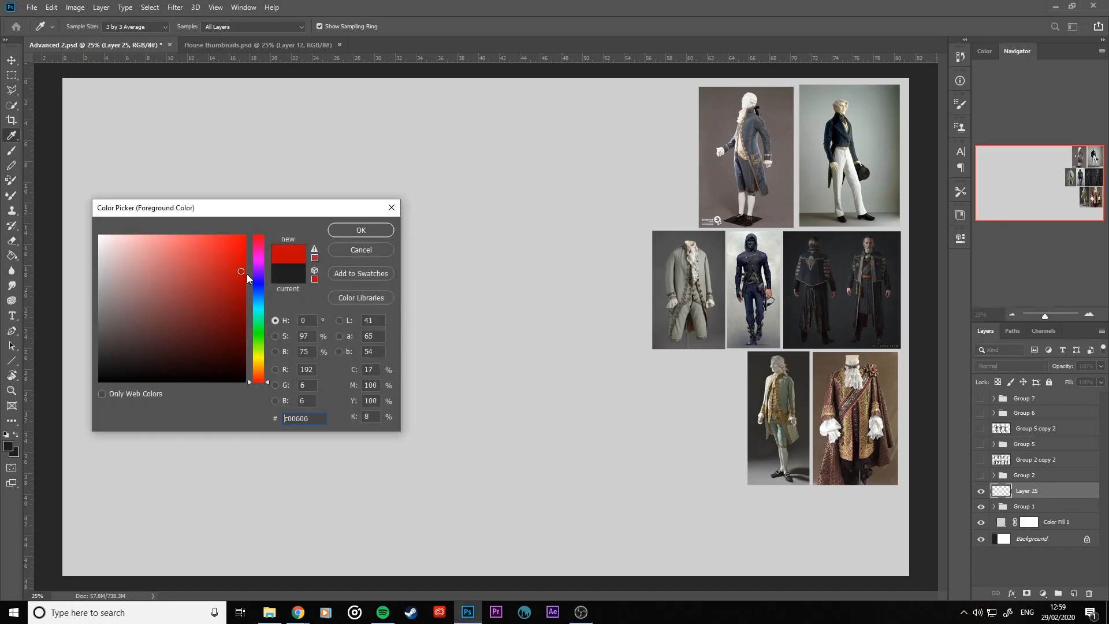
pyautogui.click(362, 230)
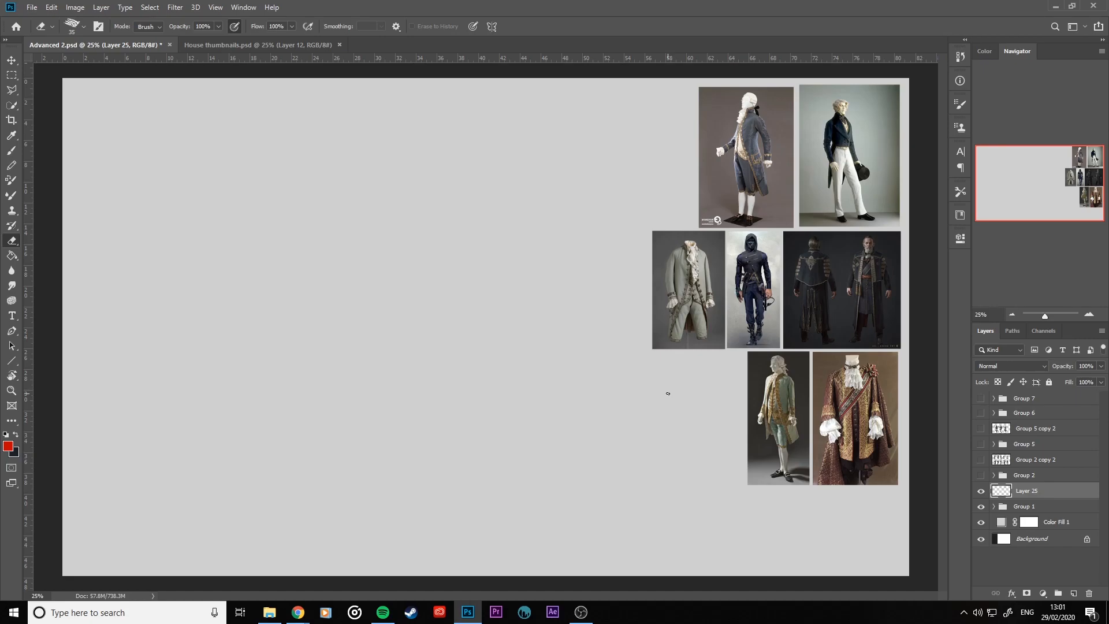
pyautogui.press('[')
pyautogui.press('[')
pyautogui.press('b')
pyautogui.press('[')
pyautogui.moveTo(776, 99); pyautogui.dragTo(768, 116)
pyautogui.moveTo(887, 180); pyautogui.dragTo(870, 189)
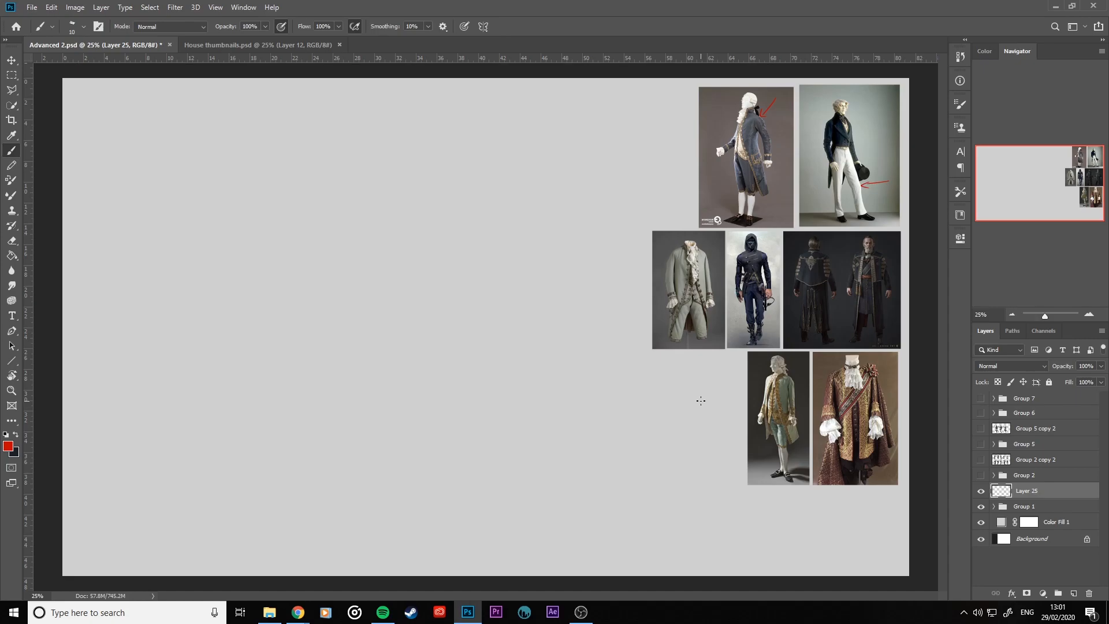
pyautogui.hotkey('ctrl', 'z')
pyautogui.hotkey('ctrl', 'z')
# - Mark the lower part of the blue frock coat reference in red, then swap Group 1's visibility for Group 2 copy 2
pyautogui.moveTo(771, 196); pyautogui.dragTo(764, 174)
pyautogui.click(981, 506)
pyautogui.click(981, 460)
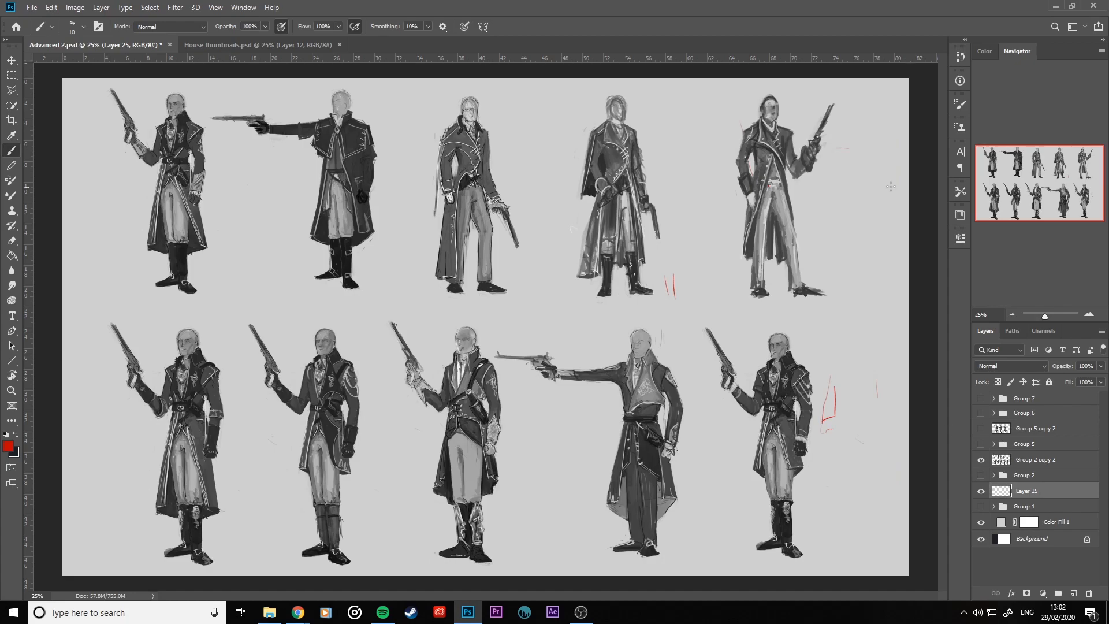
# - Flip the canvas horizontally and leave only Layer 25 visible above the plain background
pyautogui.hotkey('ctrl', 'alt', 'h')
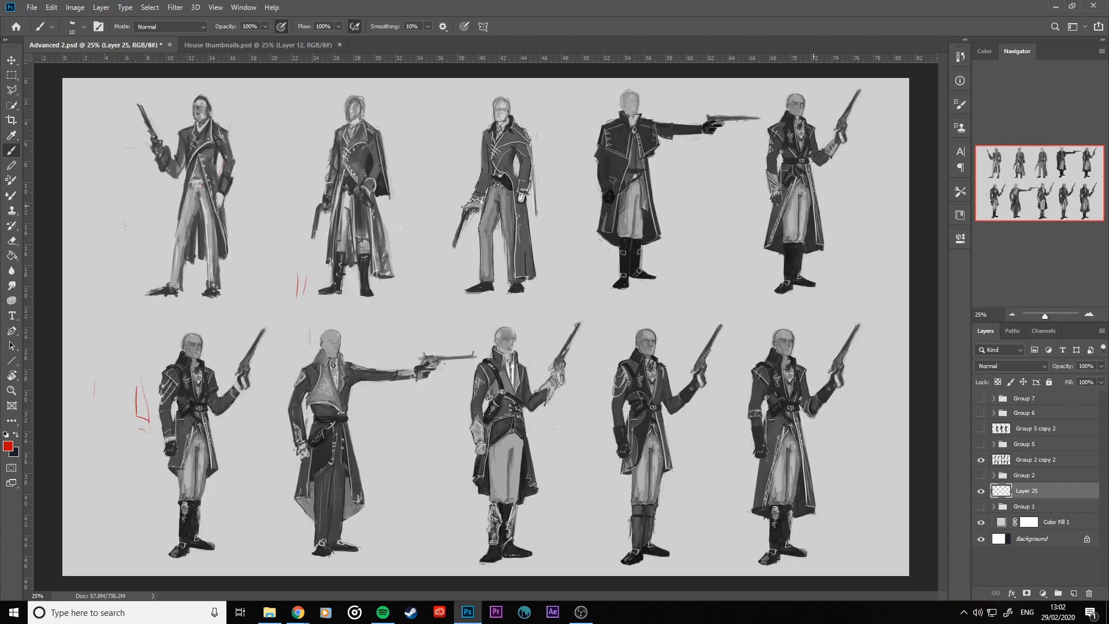
pyautogui.click(981, 491)
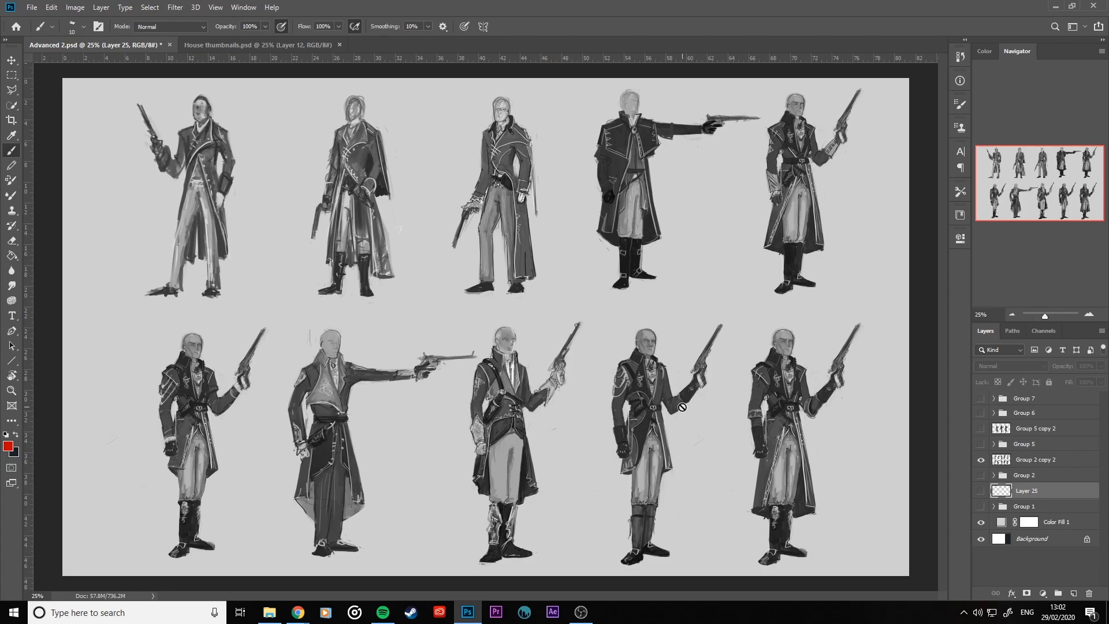
pyautogui.click(981, 460)
pyautogui.click(981, 491)
# - Choose the Hard Round brush and set the foreground colour to dark grey #414141
pyautogui.rightClick(395, 251)
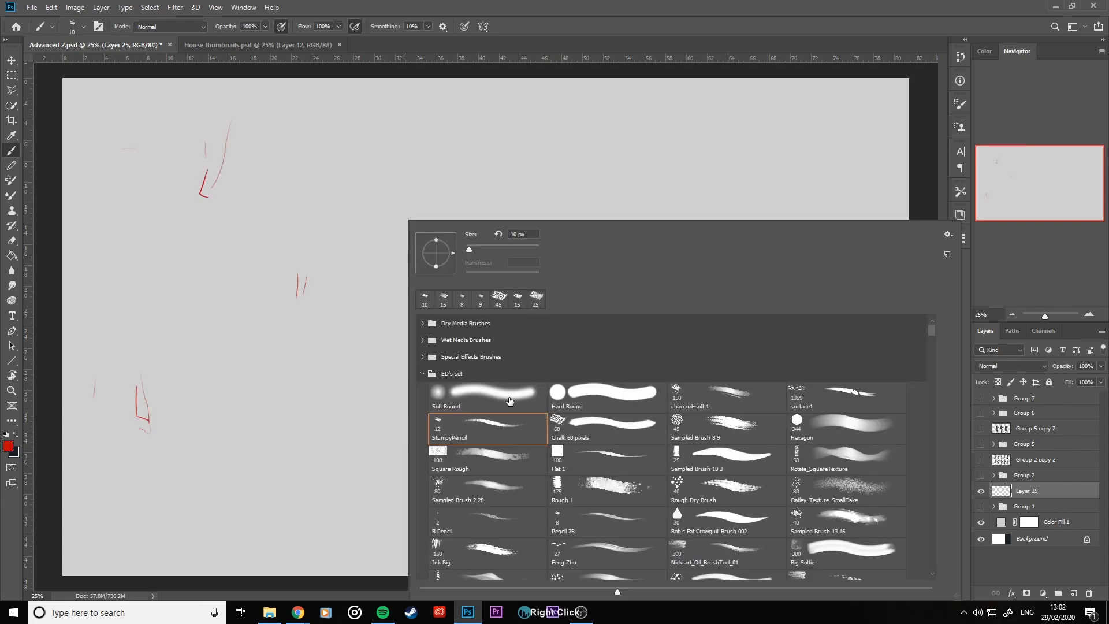
pyautogui.click(582, 396)
pyautogui.press('Return')
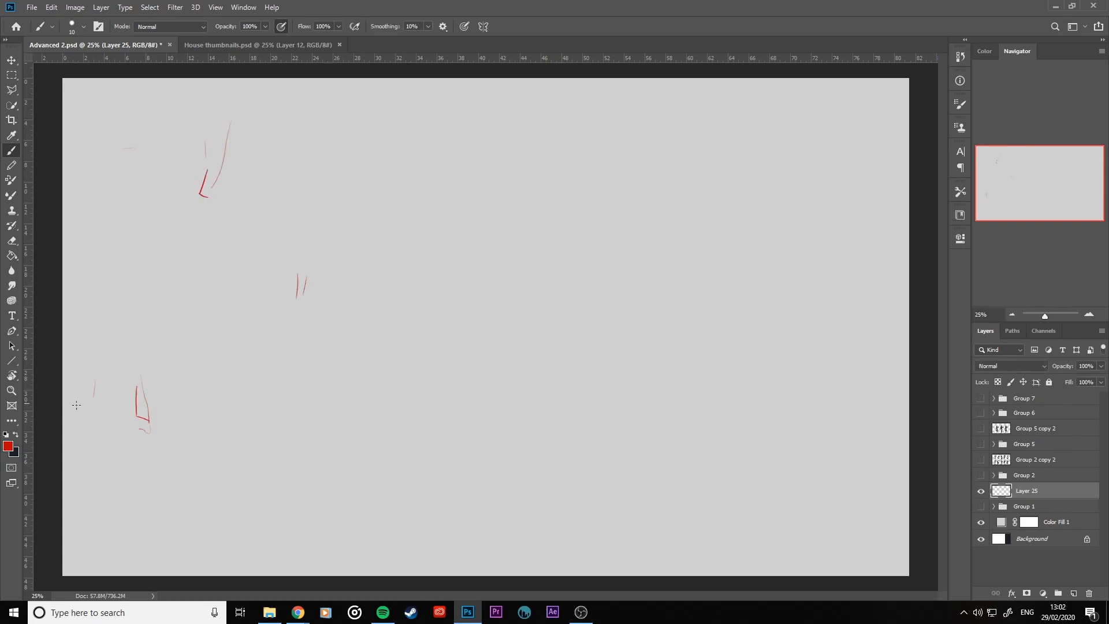
pyautogui.click(8, 446)
pyautogui.click(96, 343)
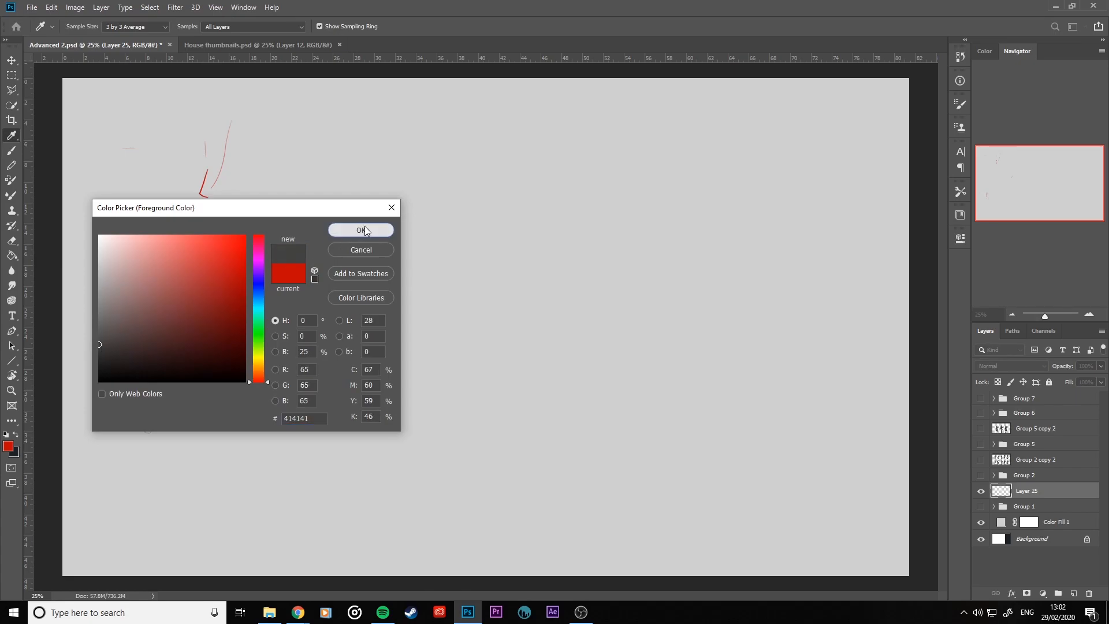
pyautogui.click(361, 228)
# - Block in the figure's round head and broad shoulders near the canvas centre with a much larger brush
pyautogui.press(']')
pyautogui.press(']')
pyautogui.press(']')
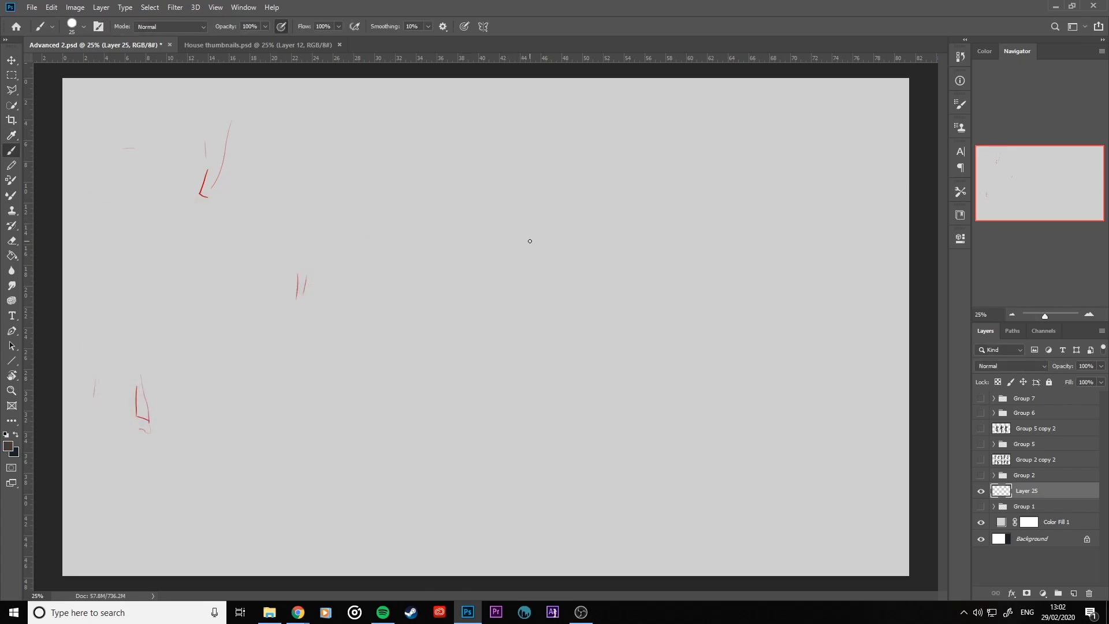
pyautogui.press(']')
pyautogui.press(']')
pyautogui.press(']')
pyautogui.press(']')
pyautogui.press(']')
pyautogui.press(']')
pyautogui.press(']')
pyautogui.press(']')
pyautogui.press(']')
pyautogui.moveTo(497, 230)
pyautogui.mouseDown()
pyautogui.moveTo(525, 252)
pyautogui.moveTo(494, 251)
pyautogui.moveTo(518, 224)
pyautogui.moveTo(533, 241)
pyautogui.moveTo(526, 278)
pyautogui.mouseUp()
pyautogui.moveTo(550, 235)
pyautogui.mouseDown()
pyautogui.moveTo(509, 299)
pyautogui.moveTo(519, 261)
pyautogui.moveTo(514, 305)
pyautogui.moveTo(563, 252)
pyautogui.moveTo(470, 359)
pyautogui.moveTo(517, 313)
pyautogui.moveTo(524, 286)
pyautogui.moveTo(507, 282)
pyautogui.moveTo(531, 275)
pyautogui.moveTo(498, 270)
pyautogui.moveTo(520, 266)
pyautogui.moveTo(480, 288)
pyautogui.moveTo(569, 255)
pyautogui.moveTo(539, 304)
pyautogui.moveTo(507, 236)
pyautogui.moveTo(509, 208)
pyautogui.moveTo(529, 250)
pyautogui.moveTo(527, 238)
pyautogui.moveTo(484, 279)
pyautogui.moveTo(453, 275)
pyautogui.mouseUp()
# - Define the chest curve and both sides of the upper torso with a smaller brush
pyautogui.press('[')
pyautogui.press('[')
pyautogui.press('[')
pyautogui.press('[')
pyautogui.press('[')
pyautogui.press('[')
pyautogui.moveTo(473, 278); pyautogui.dragTo(505, 303)
pyautogui.moveTo(571, 251); pyautogui.dragTo(534, 303)
pyautogui.moveTo(467, 282); pyautogui.dragTo(482, 310)
# - Sample a grey from the head, shade the face and neck area, and undo the last stroke
pyautogui.press('[')
pyautogui.press('[')
pyautogui.keyDown('alt'); pyautogui.click(514, 220); pyautogui.keyUp('alt')
pyautogui.press(']')
pyautogui.press(']')
pyautogui.moveTo(509, 221)
pyautogui.mouseDown()
pyautogui.moveTo(507, 258)
pyautogui.moveTo(474, 256)
pyautogui.moveTo(529, 268)
pyautogui.moveTo(540, 257)
pyautogui.moveTo(507, 285)
pyautogui.moveTo(520, 270)
pyautogui.moveTo(494, 259)
pyautogui.moveTo(529, 259)
pyautogui.mouseUp()
pyautogui.press('[')
pyautogui.press('[')
pyautogui.keyDown('alt'); pyautogui.click(516, 277); pyautogui.keyUp('alt')
pyautogui.hotkey('ctrl', 'z')
# - Paint the collar, chest and tapering ribcage lines with the 50 px brush
pyautogui.moveTo(484, 254)
pyautogui.mouseDown()
pyautogui.moveTo(524, 261)
pyautogui.moveTo(535, 240)
pyautogui.mouseUp()
pyautogui.moveTo(522, 274)
pyautogui.mouseDown()
pyautogui.moveTo(544, 243)
pyautogui.moveTo(573, 242)
pyautogui.mouseUp()
pyautogui.moveTo(580, 252)
pyautogui.mouseDown()
pyautogui.moveTo(564, 281)
pyautogui.moveTo(546, 303)
pyautogui.mouseUp()
pyautogui.moveTo(460, 274); pyautogui.dragTo(539, 307)
pyautogui.moveTo(530, 327)
pyautogui.mouseDown()
pyautogui.moveTo(569, 275)
pyautogui.moveTo(518, 347)
pyautogui.mouseUp()
pyautogui.moveTo(488, 313)
pyautogui.mouseDown()
pyautogui.moveTo(520, 346)
pyautogui.moveTo(534, 325)
pyautogui.mouseUp()
pyautogui.moveTo(483, 307)
pyautogui.mouseDown()
pyautogui.moveTo(511, 344)
pyautogui.moveTo(571, 283)
pyautogui.mouseUp()
pyautogui.moveTo(571, 281); pyautogui.dragTo(546, 353)
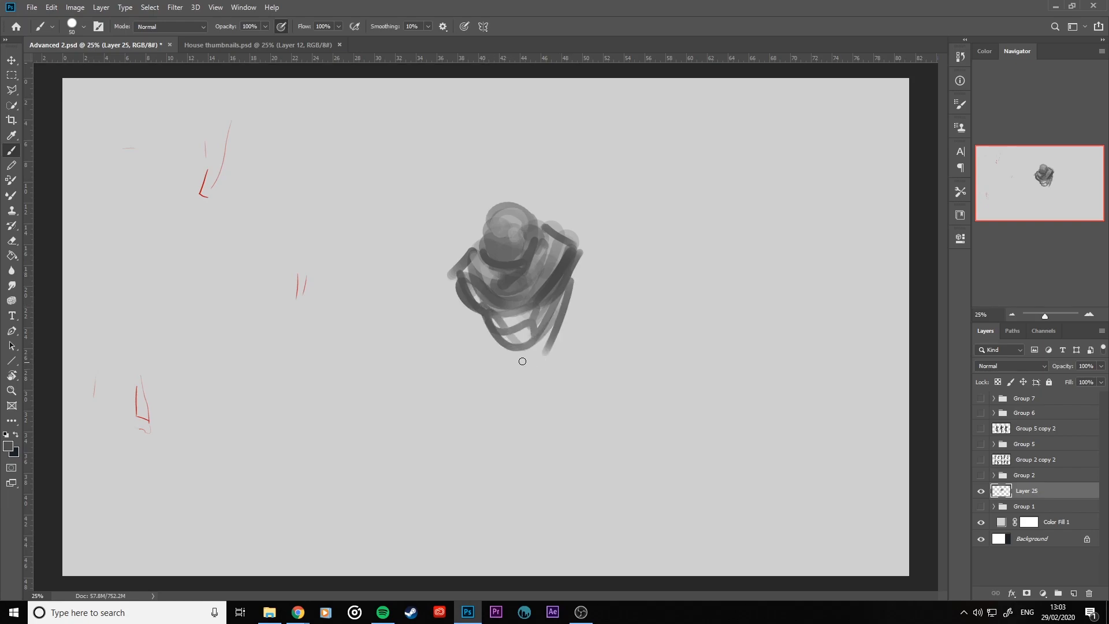
# - Enlarge the brush to 90 px and extend the torso down to the waist
pyautogui.press(']')
pyautogui.press(']')
pyautogui.press(']')
pyautogui.press(']')
pyautogui.moveTo(486, 307)
pyautogui.mouseDown()
pyautogui.moveTo(516, 343)
pyautogui.moveTo(564, 288)
pyautogui.mouseUp()
pyautogui.moveTo(565, 289); pyautogui.dragTo(540, 352)
pyautogui.moveTo(575, 256)
pyautogui.mouseDown()
pyautogui.moveTo(600, 296)
pyautogui.moveTo(575, 341)
pyautogui.mouseUp()
# - Block in both bent arms, from the shoulders down to the wrists, and fill the side of the waist
pyautogui.moveTo(459, 277); pyautogui.dragTo(445, 350)
pyautogui.moveTo(469, 350); pyautogui.dragTo(485, 347)
pyautogui.moveTo(595, 281); pyautogui.dragTo(570, 324)
pyautogui.moveTo(588, 292); pyautogui.dragTo(566, 373)
pyautogui.moveTo(453, 290); pyautogui.dragTo(443, 354)
pyautogui.moveTo(473, 317); pyautogui.dragTo(446, 387)
pyautogui.moveTo(572, 309)
pyautogui.mouseDown()
pyautogui.moveTo(513, 378)
pyautogui.moveTo(568, 339)
pyautogui.mouseUp()
pyautogui.moveTo(576, 339)
pyautogui.mouseDown()
pyautogui.moveTo(551, 409)
pyautogui.moveTo(559, 365)
pyautogui.mouseUp()
pyautogui.moveTo(559, 366); pyautogui.dragTo(545, 400)
pyautogui.moveTo(461, 285); pyautogui.dragTo(448, 349)
pyautogui.moveTo(442, 370); pyautogui.dragTo(460, 371)
pyautogui.moveTo(594, 295); pyautogui.dragTo(580, 329)
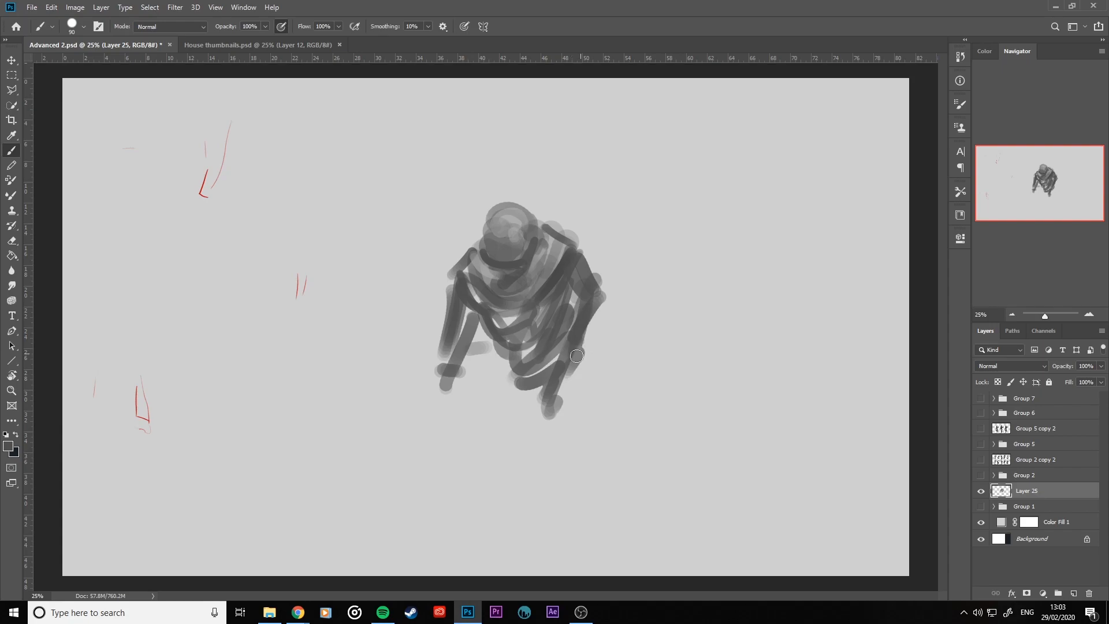
# - Paint a long pole running diagonally across the figure and the gripping hand with a 70 px brush
pyautogui.press('[')
pyautogui.moveTo(408, 439); pyautogui.dragTo(620, 330)
pyautogui.moveTo(621, 330); pyautogui.dragTo(442, 422)
pyautogui.moveTo(455, 371); pyautogui.dragTo(441, 397)
pyautogui.moveTo(434, 409)
pyautogui.mouseDown()
pyautogui.moveTo(430, 418)
pyautogui.moveTo(449, 422)
pyautogui.mouseUp()
pyautogui.moveTo(449, 421); pyautogui.dragTo(411, 426)
pyautogui.moveTo(625, 335)
pyautogui.mouseDown()
pyautogui.moveTo(391, 442)
pyautogui.moveTo(372, 462)
pyautogui.mouseUp()
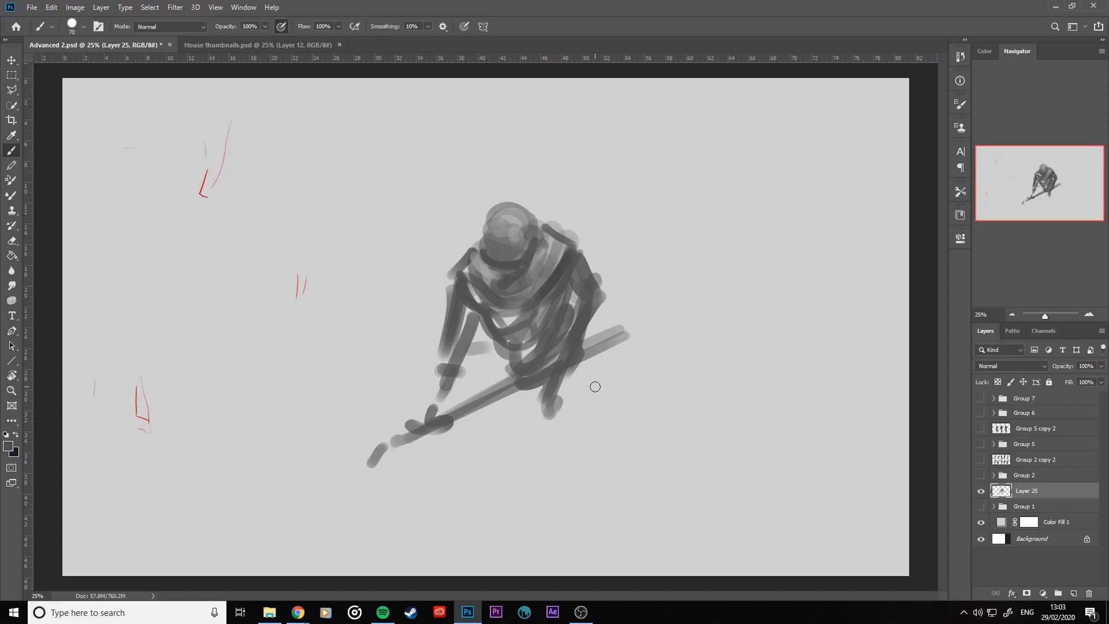
# - Darken the raised shoulder and block in the thighs tapering down below the pole
pyautogui.moveTo(550, 224); pyautogui.dragTo(572, 237)
pyautogui.moveTo(577, 368)
pyautogui.mouseDown()
pyautogui.moveTo(563, 417)
pyautogui.moveTo(574, 383)
pyautogui.moveTo(524, 452)
pyautogui.mouseUp()
pyautogui.moveTo(552, 395); pyautogui.dragTo(518, 484)
pyautogui.moveTo(579, 381); pyautogui.dragTo(536, 460)
pyautogui.moveTo(574, 399); pyautogui.dragTo(528, 495)
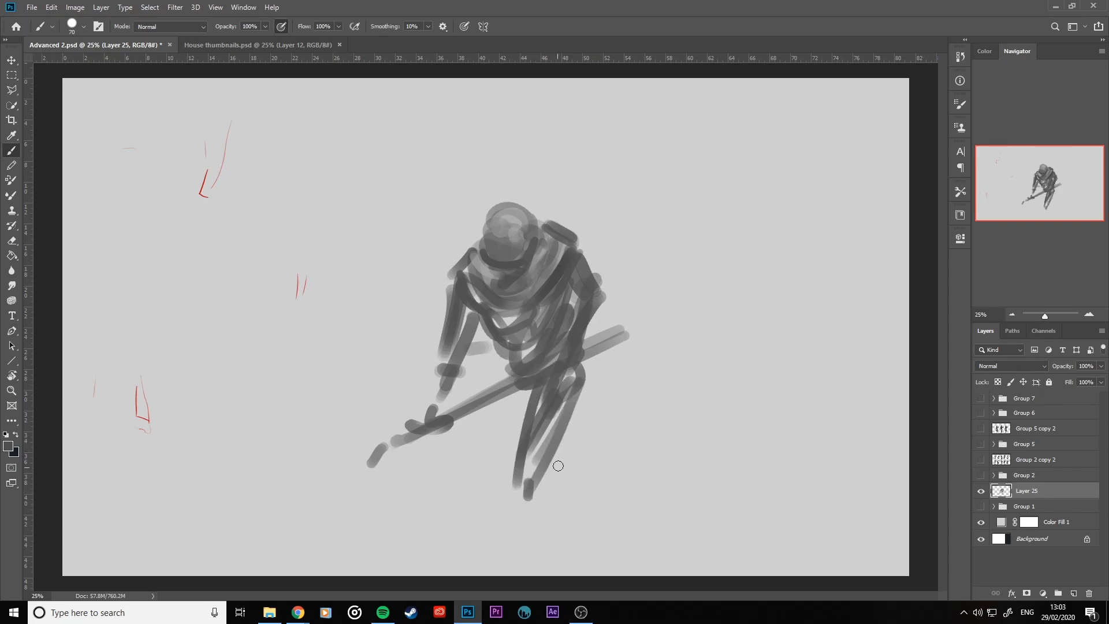
# - Move the sketched figure up on the canvas with Free Transform to make room for the legs
pyautogui.hotkey('ctrl', 't')
pyautogui.moveTo(541, 360); pyautogui.dragTo(556, 262)
pyautogui.click(554, 26)
# - Paint the hips, both lower legs and the feet beneath the thighs
pyautogui.moveTo(531, 383); pyautogui.dragTo(564, 478)
pyautogui.moveTo(547, 413); pyautogui.dragTo(565, 511)
pyautogui.moveTo(517, 267); pyautogui.dragTo(529, 320)
pyautogui.moveTo(579, 326)
pyautogui.mouseDown()
pyautogui.moveTo(586, 371)
pyautogui.moveTo(572, 363)
pyautogui.mouseUp()
pyautogui.moveTo(566, 356); pyautogui.dragTo(604, 458)
pyautogui.moveTo(583, 365); pyautogui.dragTo(616, 480)
pyautogui.moveTo(618, 479); pyautogui.dragTo(615, 495)
pyautogui.moveTo(552, 378)
pyautogui.mouseDown()
pyautogui.moveTo(562, 501)
pyautogui.moveTo(527, 522)
pyautogui.mouseUp()
# - Lengthen the pole at both ends, give its lower end a curved head, and connect the forearm to the hand
pyautogui.moveTo(459, 330)
pyautogui.mouseDown()
pyautogui.moveTo(303, 403)
pyautogui.moveTo(326, 403)
pyautogui.moveTo(313, 388)
pyautogui.mouseUp()
pyautogui.moveTo(545, 288); pyautogui.dragTo(661, 226)
pyautogui.moveTo(614, 254)
pyautogui.mouseDown()
pyautogui.moveTo(504, 305)
pyautogui.moveTo(528, 327)
pyautogui.moveTo(527, 404)
pyautogui.moveTo(558, 490)
pyautogui.mouseUp()
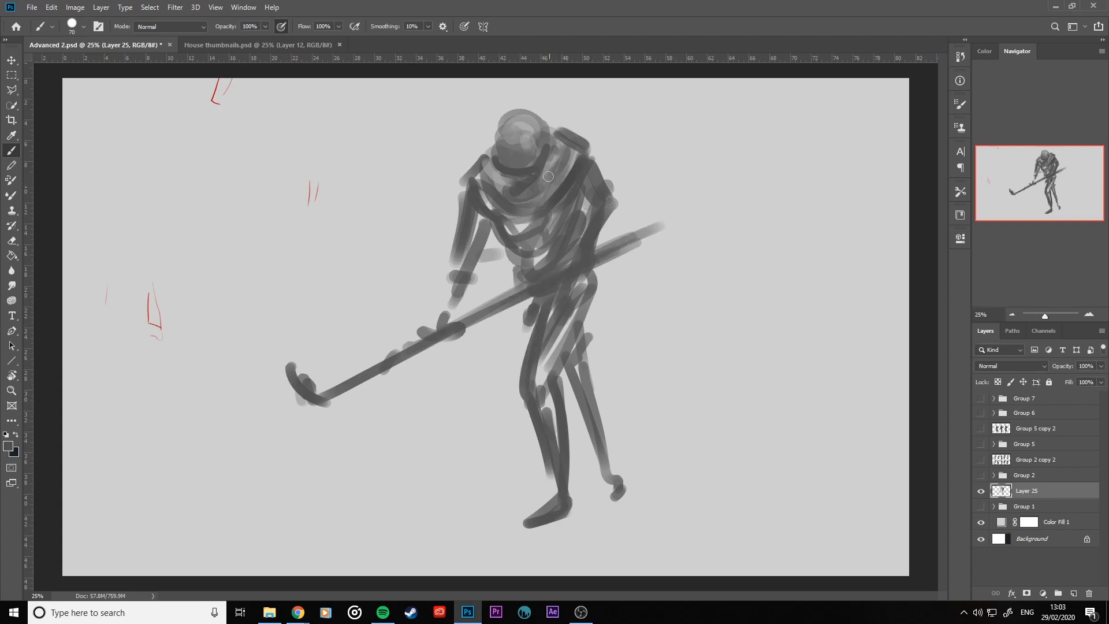
pyautogui.moveTo(483, 210)
pyautogui.mouseDown()
pyautogui.moveTo(445, 305)
pyautogui.moveTo(408, 342)
pyautogui.mouseUp()
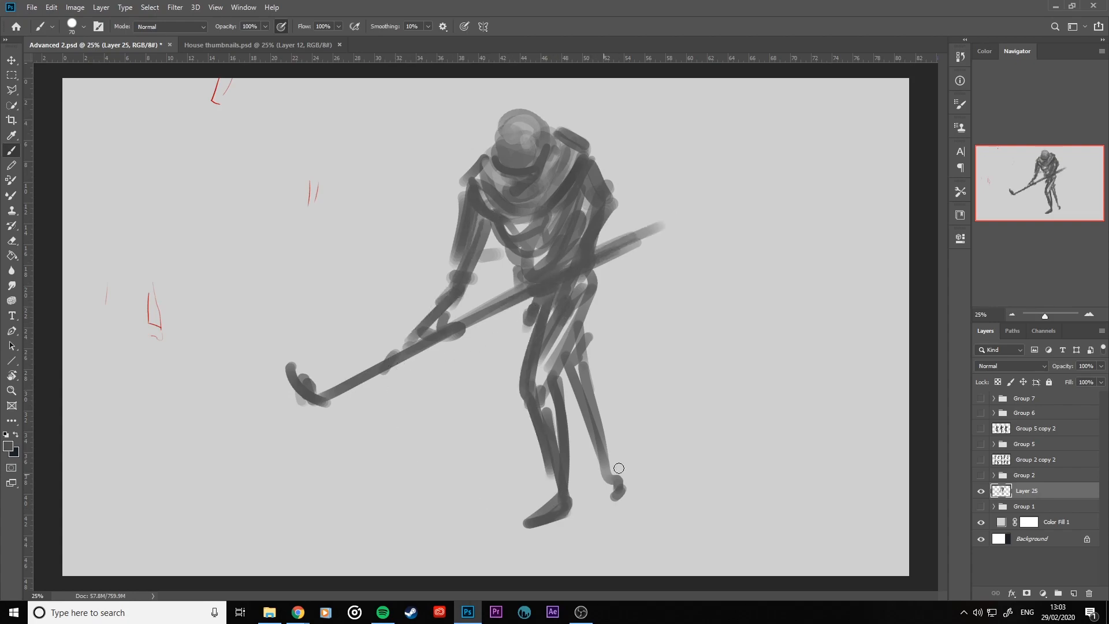
# - Thicken both legs and build up the feet with additional dark strokes
pyautogui.moveTo(577, 291)
pyautogui.mouseDown()
pyautogui.moveTo(519, 398)
pyautogui.moveTo(517, 523)
pyautogui.moveTo(506, 529)
pyautogui.mouseUp()
pyautogui.moveTo(571, 361)
pyautogui.mouseDown()
pyautogui.moveTo(629, 477)
pyautogui.moveTo(623, 505)
pyautogui.mouseUp()
pyautogui.moveTo(581, 383)
pyautogui.mouseDown()
pyautogui.moveTo(622, 480)
pyautogui.moveTo(614, 502)
pyautogui.moveTo(633, 498)
pyautogui.mouseUp()
pyautogui.moveTo(607, 424)
pyautogui.mouseDown()
pyautogui.moveTo(632, 492)
pyautogui.moveTo(615, 508)
pyautogui.mouseUp()
pyautogui.moveTo(558, 370)
pyautogui.mouseDown()
pyautogui.moveTo(566, 534)
pyautogui.moveTo(488, 557)
pyautogui.mouseUp()
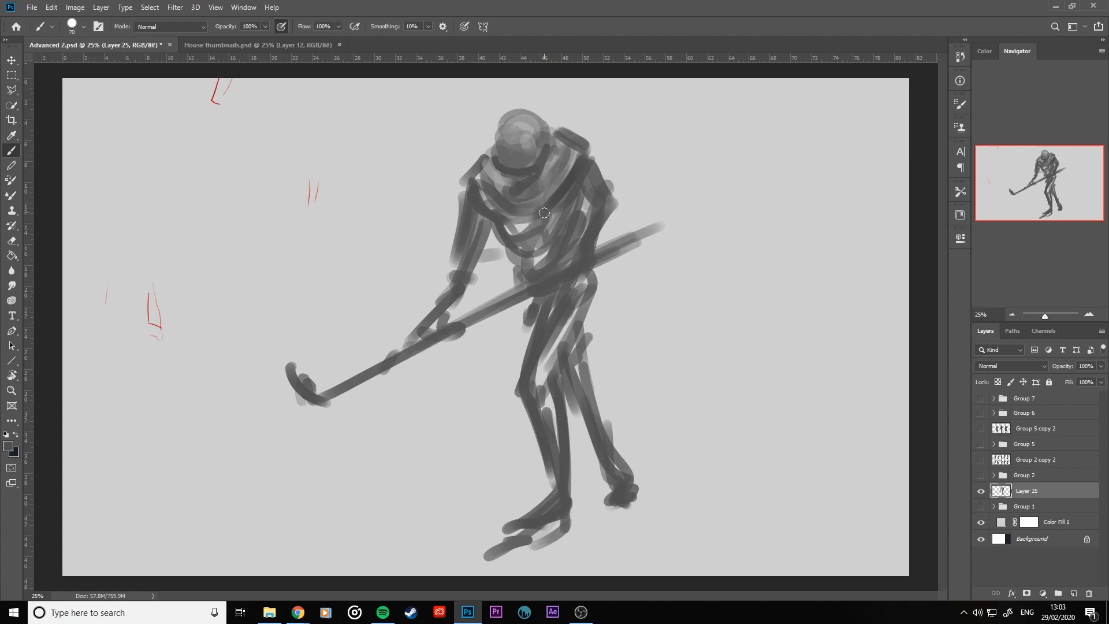
# - Fill the chest and shoulders with lighter greys sampled from the figure, then sample the dark grey again
pyautogui.keyDown('alt'); pyautogui.click(565, 145); pyautogui.keyUp('alt')
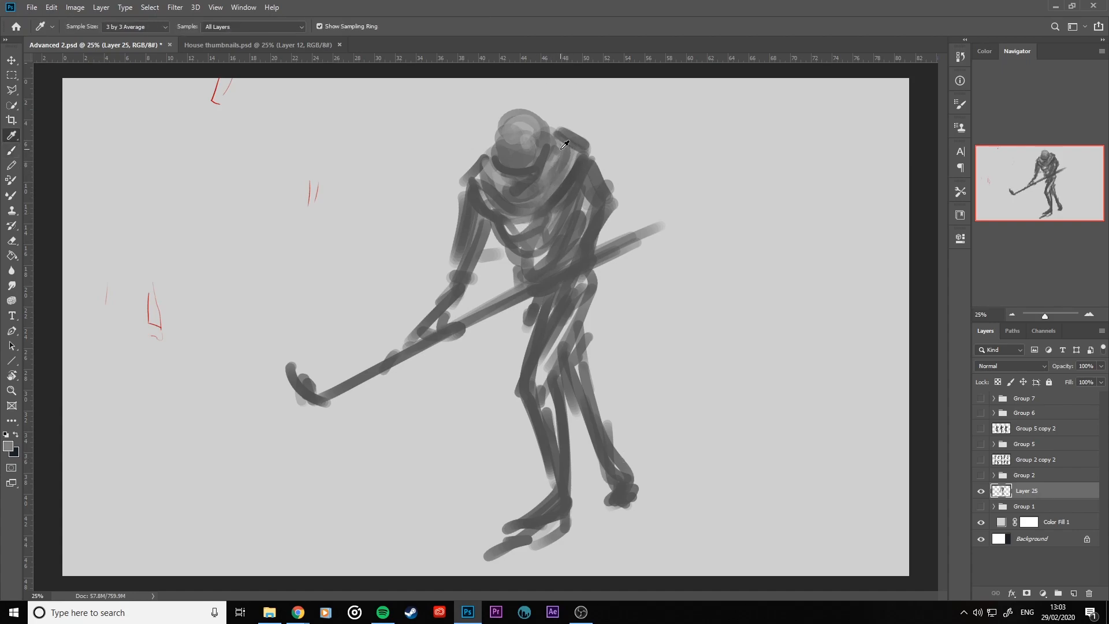
pyautogui.moveTo(571, 147)
pyautogui.mouseDown()
pyautogui.moveTo(551, 180)
pyautogui.moveTo(557, 163)
pyautogui.moveTo(502, 217)
pyautogui.mouseUp()
pyautogui.keyDown('alt'); pyautogui.click(492, 171); pyautogui.keyUp('alt')
pyautogui.moveTo(484, 165)
pyautogui.mouseDown()
pyautogui.moveTo(464, 186)
pyautogui.moveTo(477, 169)
pyautogui.mouseUp()
pyautogui.moveTo(476, 169); pyautogui.dragTo(466, 184)
pyautogui.keyDown('alt'); pyautogui.click(473, 191); pyautogui.keyUp('alt')
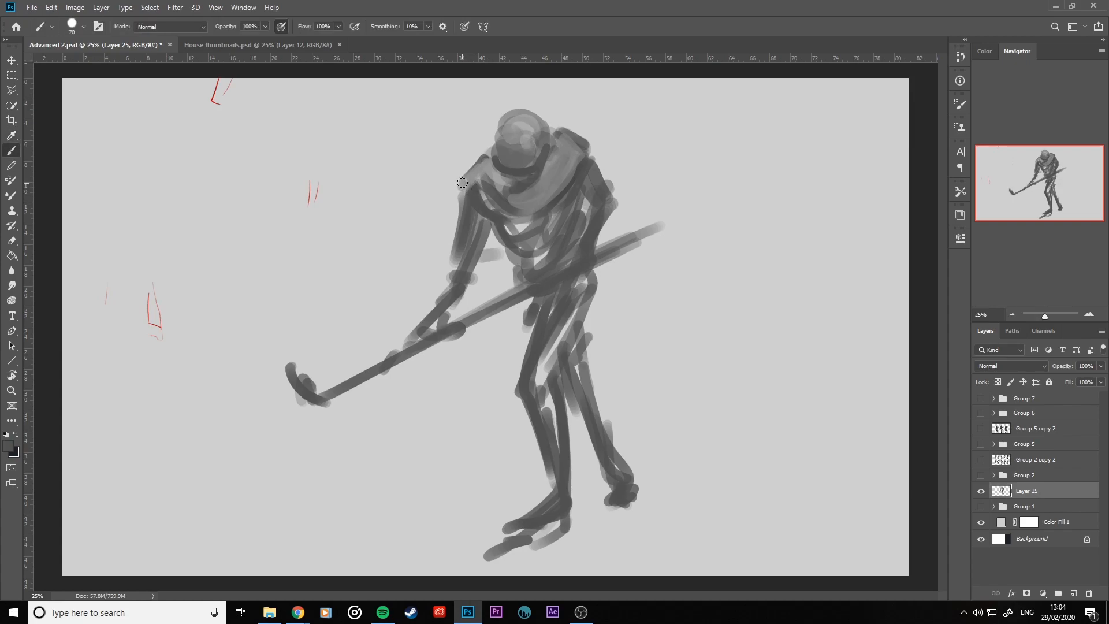
# - Outline the shoulder cape, collar and rear arm with a 45 px brush, then erase a small area inside that arm
pyautogui.press('[')
pyautogui.press('[')
pyautogui.press('[')
pyautogui.moveTo(483, 157)
pyautogui.mouseDown()
pyautogui.moveTo(449, 200)
pyautogui.moveTo(491, 219)
pyautogui.mouseUp()
pyautogui.moveTo(602, 169); pyautogui.dragTo(583, 155)
pyautogui.moveTo(559, 131); pyautogui.dragTo(598, 150)
pyautogui.moveTo(571, 142); pyautogui.dragTo(551, 185)
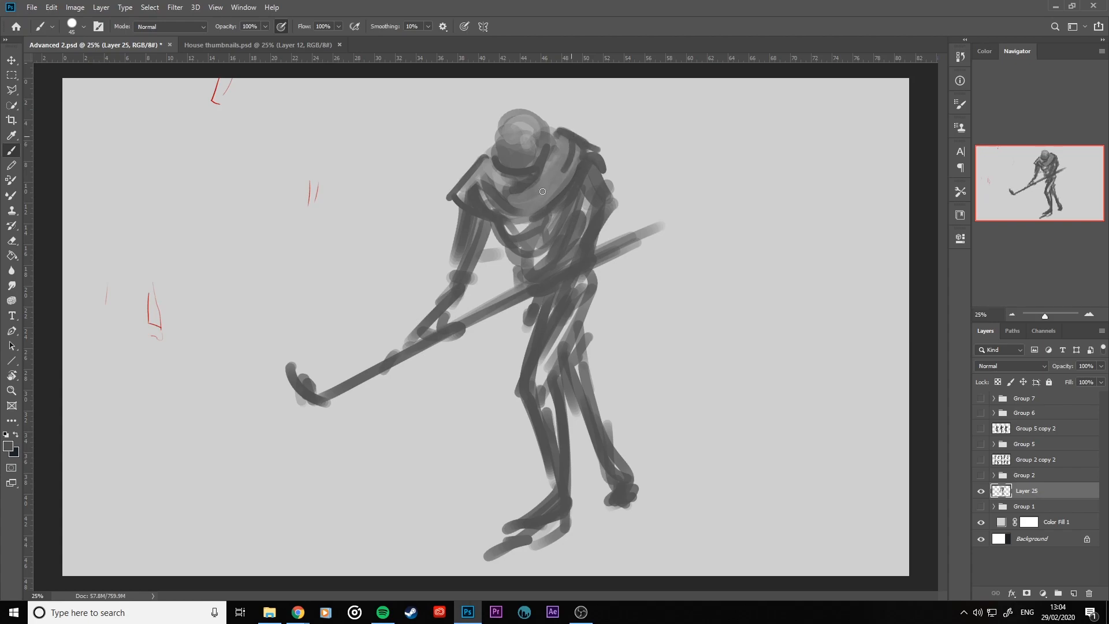
pyautogui.moveTo(592, 151)
pyautogui.mouseDown()
pyautogui.moveTo(621, 204)
pyautogui.moveTo(599, 247)
pyautogui.mouseUp()
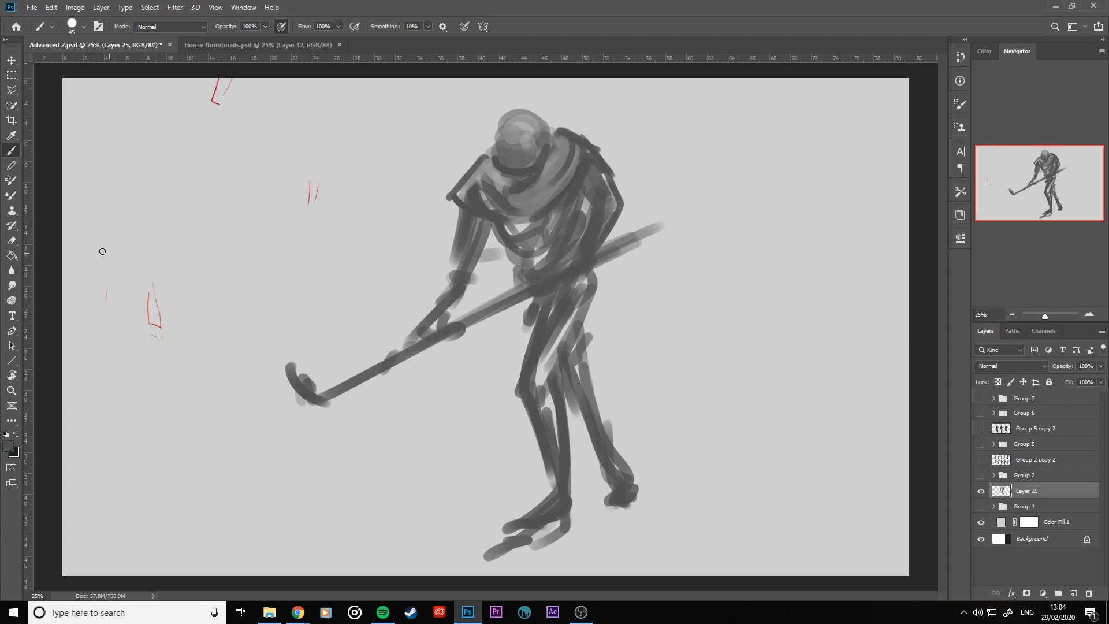
pyautogui.click(12, 241)
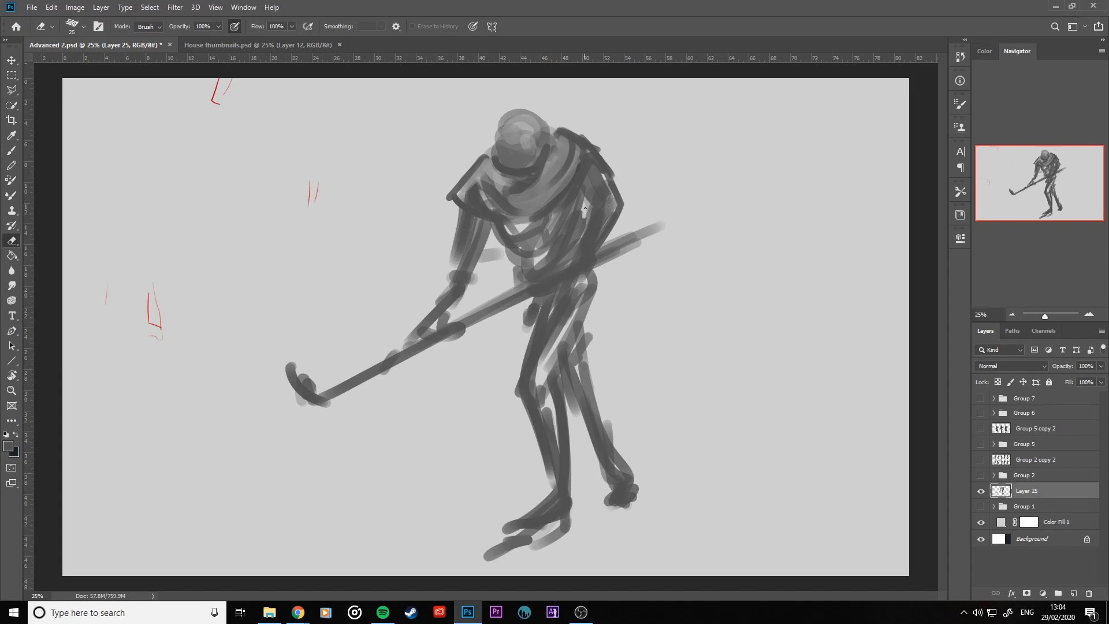
pyautogui.moveTo(588, 217); pyautogui.dragTo(582, 226)
# - Hide Layer 25, show and select Group 2 copy 2, and switch to the Brush tool
pyautogui.click(981, 490)
pyautogui.click(980, 460)
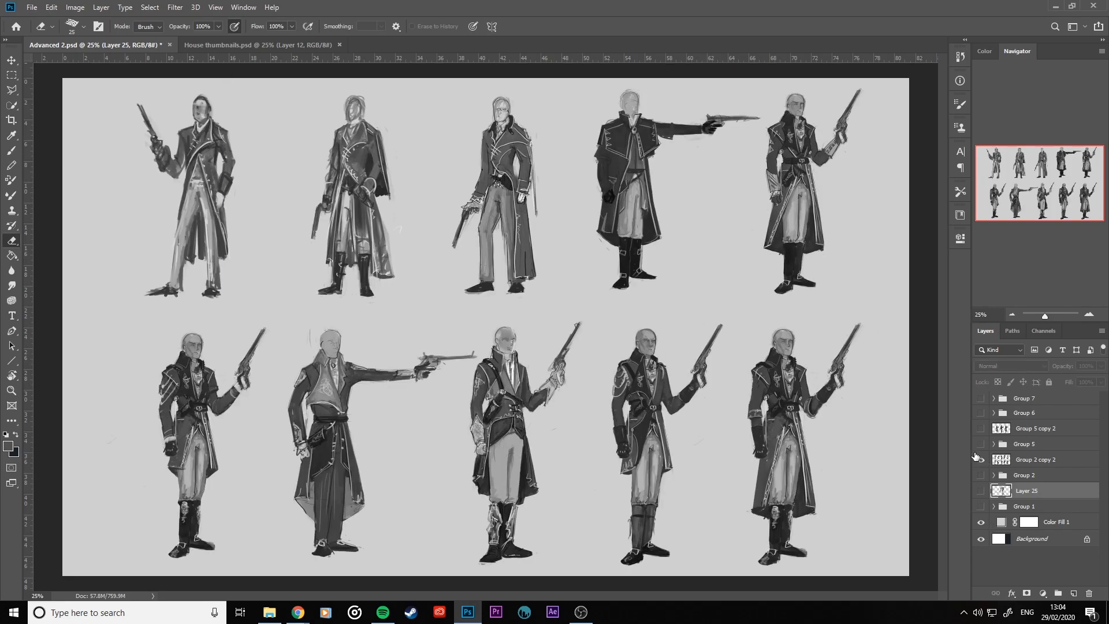
pyautogui.press('b')
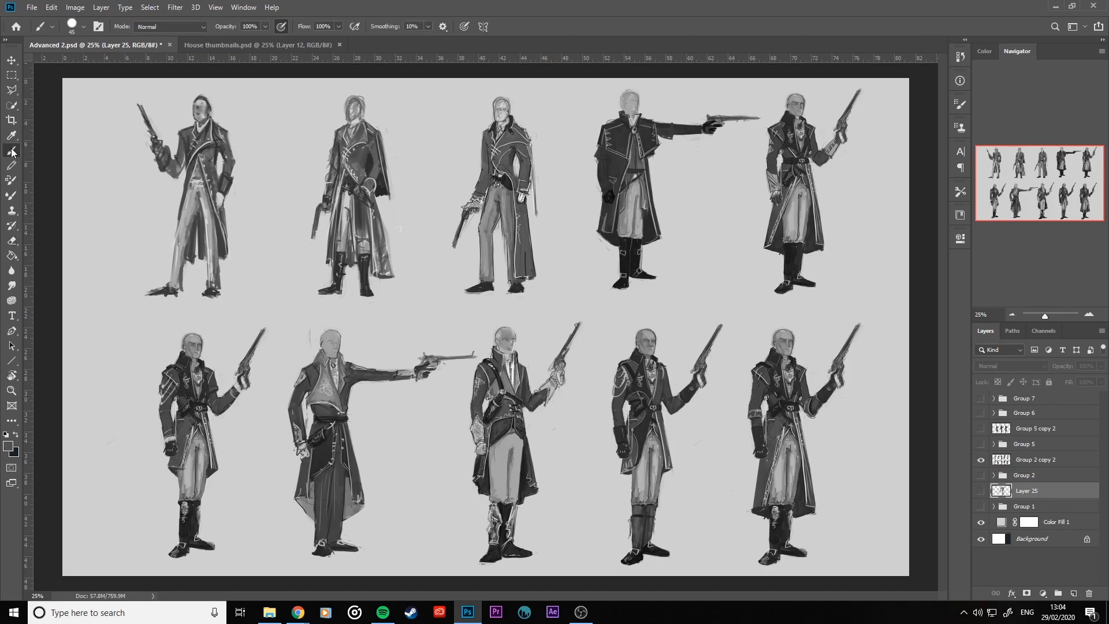
pyautogui.click(1039, 463)
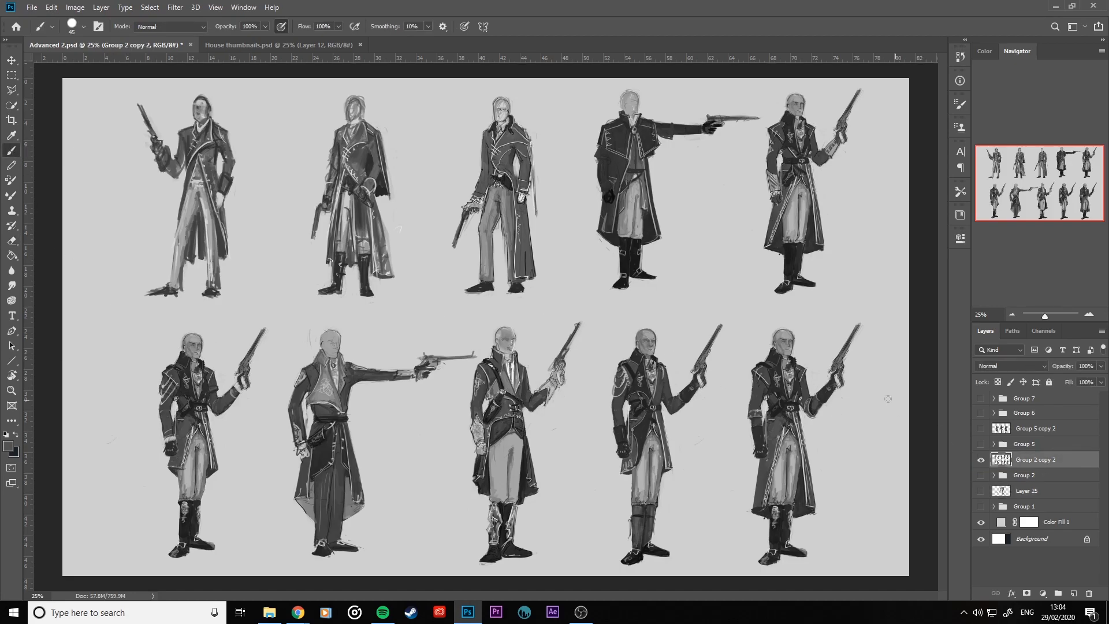
pyautogui.moveTo(137, 192)
pyautogui.mouseDown()
pyautogui.moveTo(123, 209)
pyautogui.moveTo(141, 211)
pyautogui.mouseUp()
pyautogui.moveTo(292, 197); pyautogui.dragTo(303, 202)
pyautogui.click(12, 241)
pyautogui.moveTo(130, 188)
pyautogui.mouseDown()
pyautogui.moveTo(135, 202)
pyautogui.moveTo(140, 192)
pyautogui.mouseUp()
pyautogui.moveTo(294, 210)
pyautogui.mouseDown()
pyautogui.moveTo(292, 195)
pyautogui.moveTo(296, 211)
pyautogui.mouseUp()
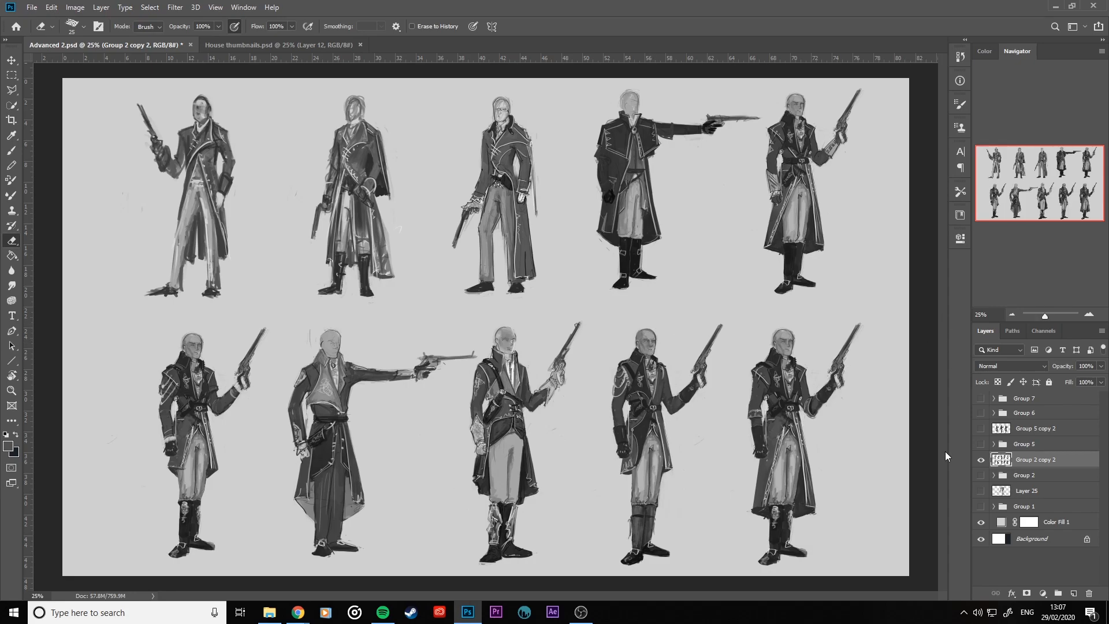
# - Hide Group 2 copy 2, show the references in Group 1, and add a new layer directly above them
pyautogui.click(981, 459)
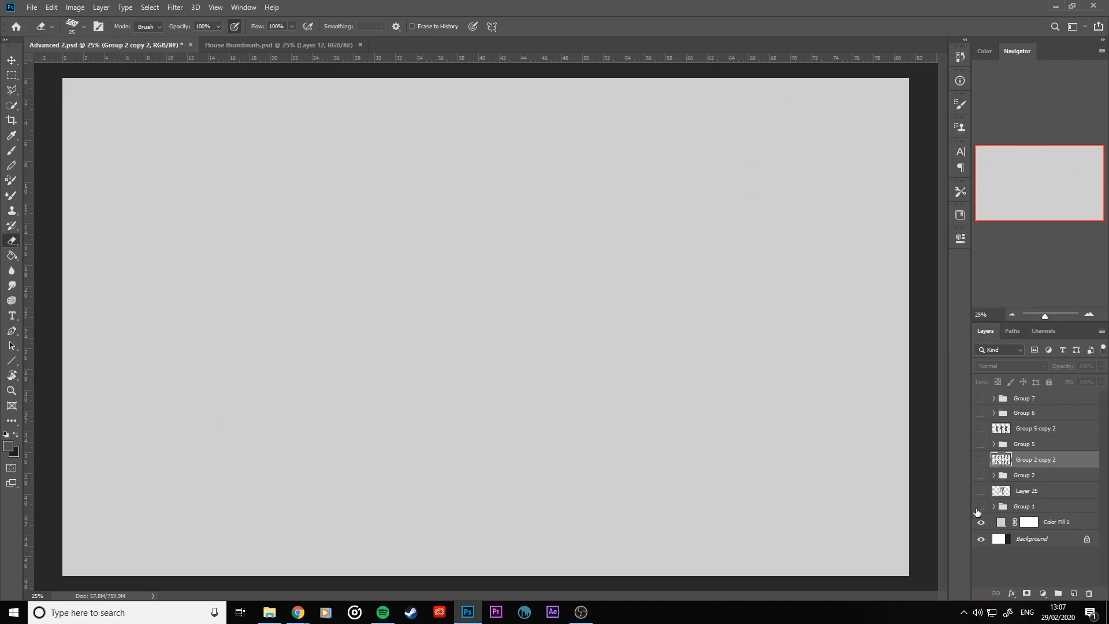
pyautogui.click(981, 507)
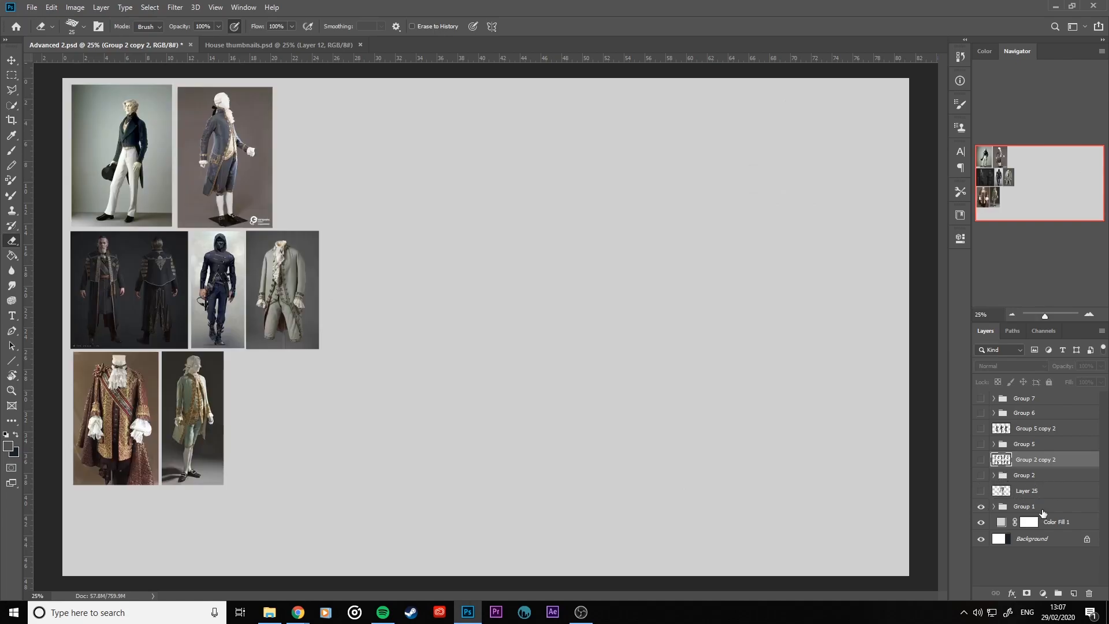
pyautogui.click(1043, 513)
pyautogui.click(1074, 593)
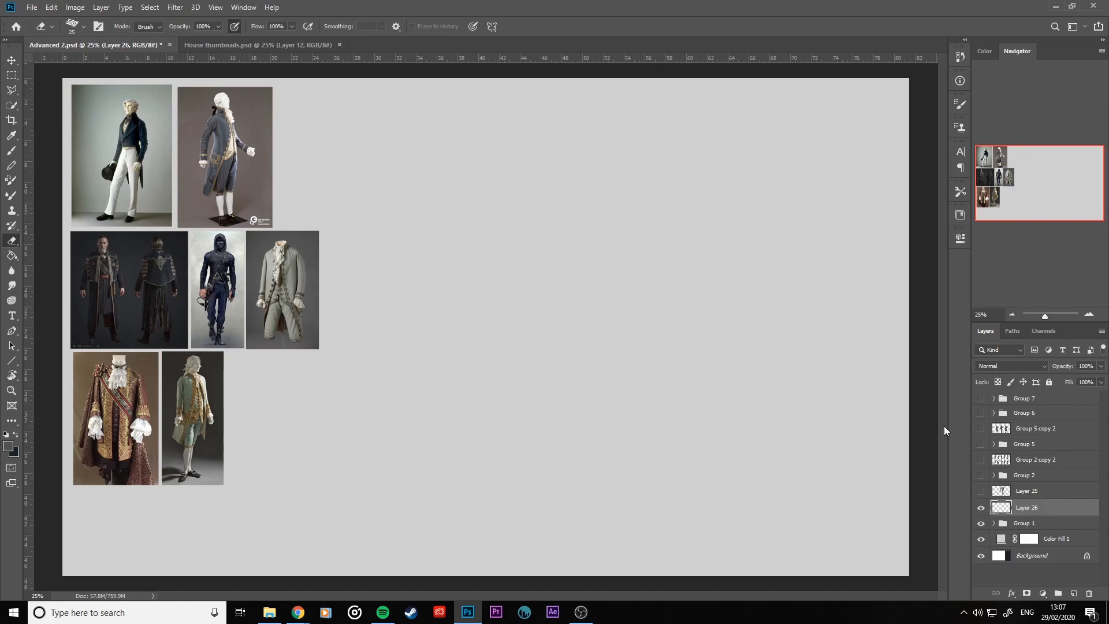
# - Choose the StumpyPencil brush at 12 px and sketch a small head beside the reference images
pyautogui.click(11, 150)
pyautogui.rightClick(458, 212)
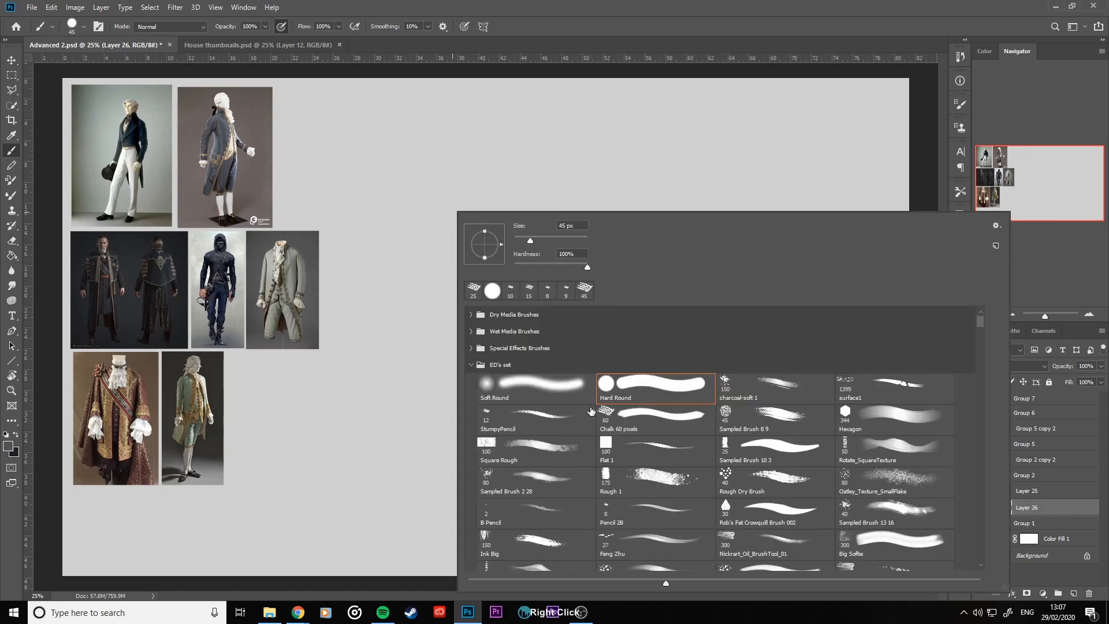
pyautogui.doubleClick(540, 420)
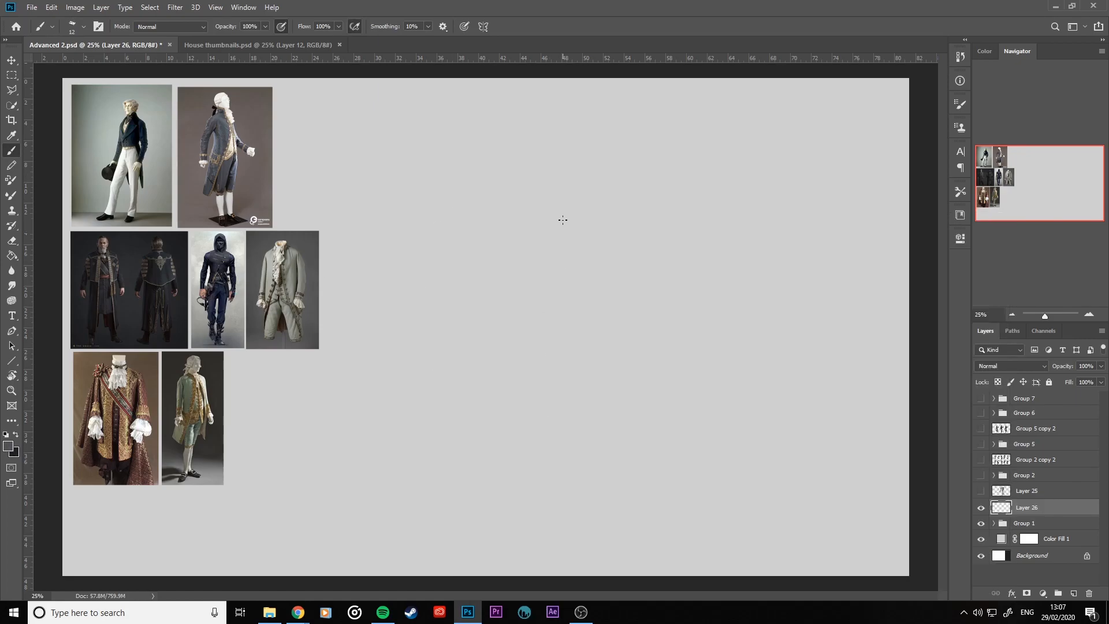
pyautogui.moveTo(537, 165)
pyautogui.mouseDown()
pyautogui.moveTo(552, 146)
pyautogui.moveTo(539, 151)
pyautogui.moveTo(554, 153)
pyautogui.moveTo(547, 183)
pyautogui.moveTo(558, 155)
pyautogui.moveTo(535, 172)
pyautogui.moveTo(562, 168)
pyautogui.moveTo(558, 182)
pyautogui.moveTo(563, 157)
pyautogui.moveTo(560, 174)
pyautogui.moveTo(540, 159)
pyautogui.moveTo(537, 181)
pyautogui.moveTo(551, 187)
pyautogui.moveTo(552, 147)
pyautogui.mouseUp()
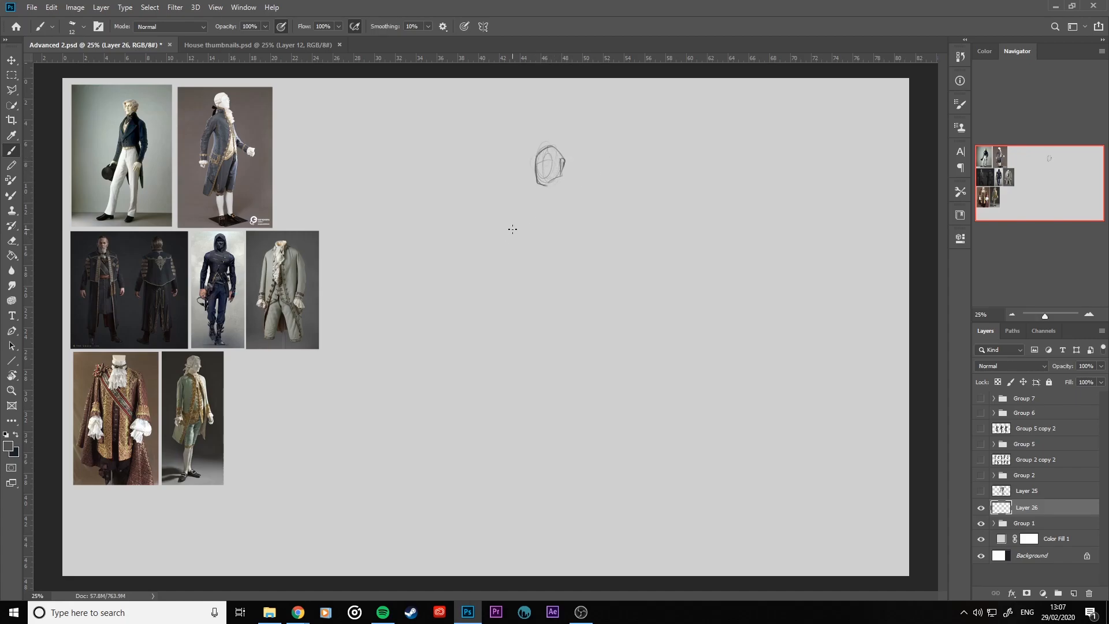
# - Sketch the jaw and collar edge, then a long curved coat line sweeping down from the neck
pyautogui.moveTo(538, 165)
pyautogui.mouseDown()
pyautogui.moveTo(550, 163)
pyautogui.moveTo(564, 189)
pyautogui.moveTo(541, 195)
pyautogui.moveTo(573, 190)
pyautogui.mouseUp()
pyautogui.moveTo(565, 181); pyautogui.dragTo(541, 221)
pyautogui.moveTo(554, 183)
pyautogui.mouseDown()
pyautogui.moveTo(549, 206)
pyautogui.moveTo(564, 190)
pyautogui.moveTo(552, 276)
pyautogui.mouseUp()
pyautogui.moveTo(543, 228); pyautogui.dragTo(578, 341)
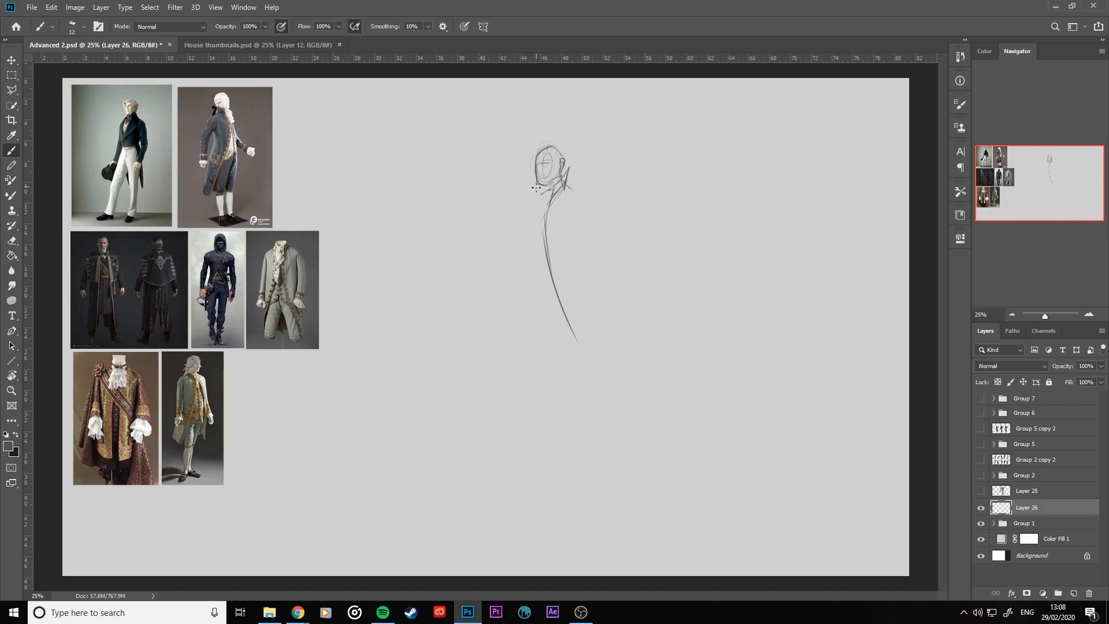
# - Sketch the raised collar, shoulder and overlapping front edges of the long coat, with a short hem at its lower end
pyautogui.moveTo(533, 175)
pyautogui.mouseDown()
pyautogui.moveTo(538, 193)
pyautogui.moveTo(557, 202)
pyautogui.mouseUp()
pyautogui.moveTo(557, 200); pyautogui.dragTo(573, 184)
pyautogui.moveTo(562, 181)
pyautogui.mouseDown()
pyautogui.moveTo(571, 172)
pyautogui.moveTo(547, 240)
pyautogui.moveTo(567, 316)
pyautogui.mouseUp()
pyautogui.moveTo(575, 191); pyautogui.dragTo(592, 224)
pyautogui.moveTo(532, 179); pyautogui.dragTo(540, 234)
pyautogui.moveTo(554, 190)
pyautogui.mouseDown()
pyautogui.moveTo(540, 231)
pyautogui.moveTo(542, 288)
pyautogui.mouseUp()
pyautogui.moveTo(539, 223)
pyautogui.mouseDown()
pyautogui.moveTo(584, 356)
pyautogui.moveTo(625, 347)
pyautogui.mouseUp()
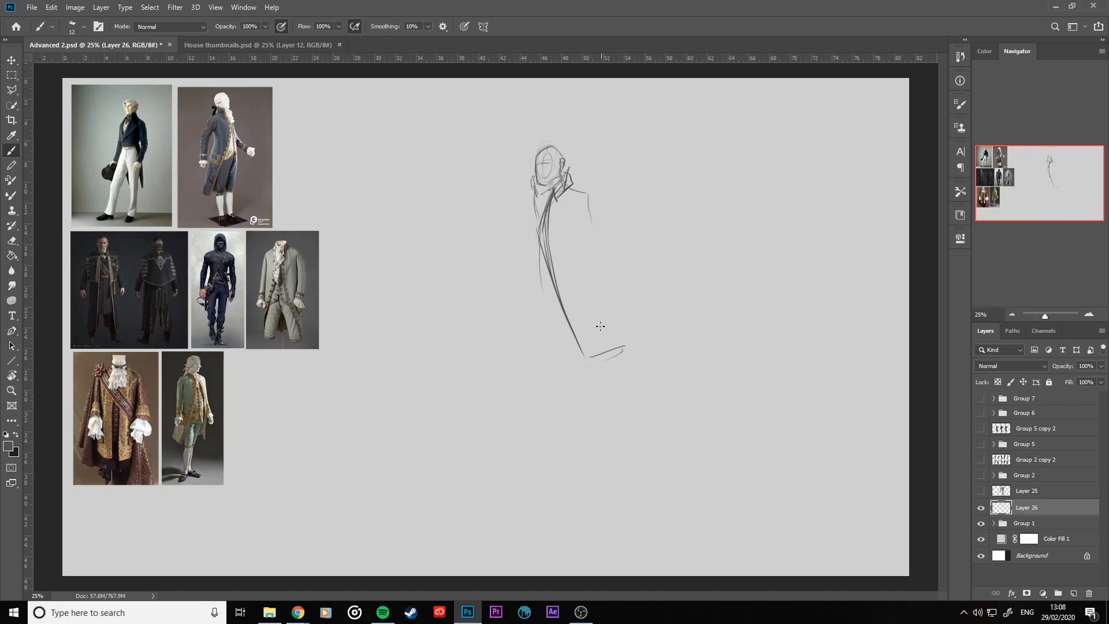
# - Sketch the nearer sleeve hanging from the shoulder, with the hand and coat side below it
pyautogui.moveTo(583, 247)
pyautogui.mouseDown()
pyautogui.moveTo(606, 363)
pyautogui.moveTo(547, 259)
pyautogui.moveTo(606, 343)
pyautogui.mouseUp()
pyautogui.moveTo(566, 215)
pyautogui.mouseDown()
pyautogui.moveTo(605, 279)
pyautogui.moveTo(593, 315)
pyautogui.mouseUp()
pyautogui.moveTo(590, 277)
pyautogui.mouseDown()
pyautogui.moveTo(585, 296)
pyautogui.moveTo(600, 306)
pyautogui.mouseUp()
pyautogui.moveTo(602, 249); pyautogui.dragTo(599, 268)
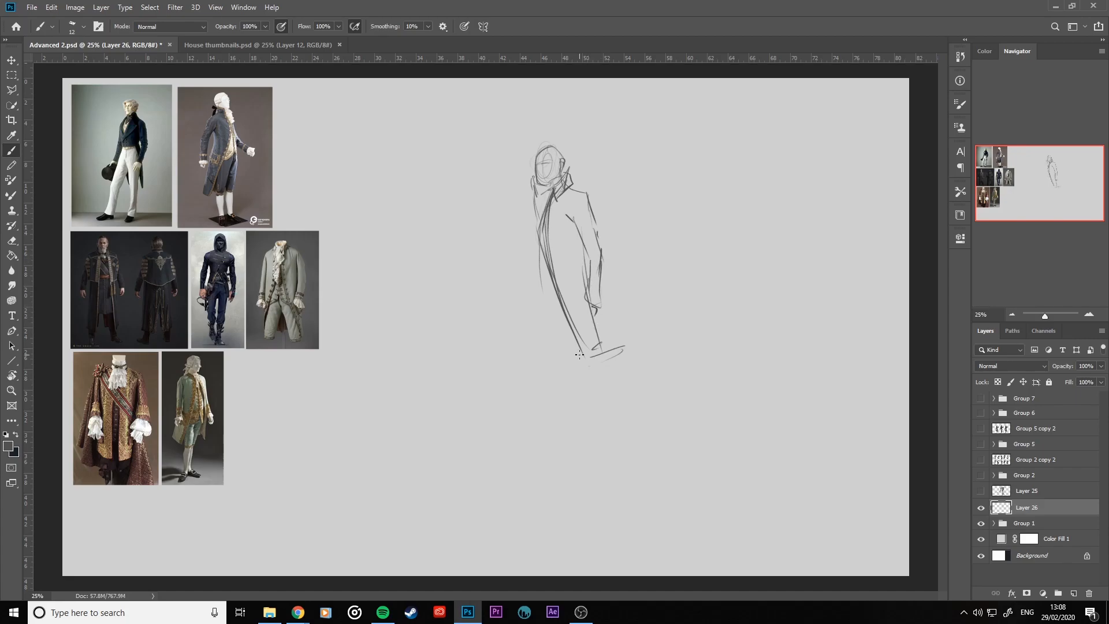
# - Rework the coat's collar and front edge, erasing stray lines along the chest and the long front curve
pyautogui.moveTo(553, 195)
pyautogui.mouseDown()
pyautogui.moveTo(541, 234)
pyautogui.moveTo(562, 327)
pyautogui.mouseUp()
pyautogui.moveTo(533, 175); pyautogui.dragTo(539, 237)
pyautogui.click(12, 241)
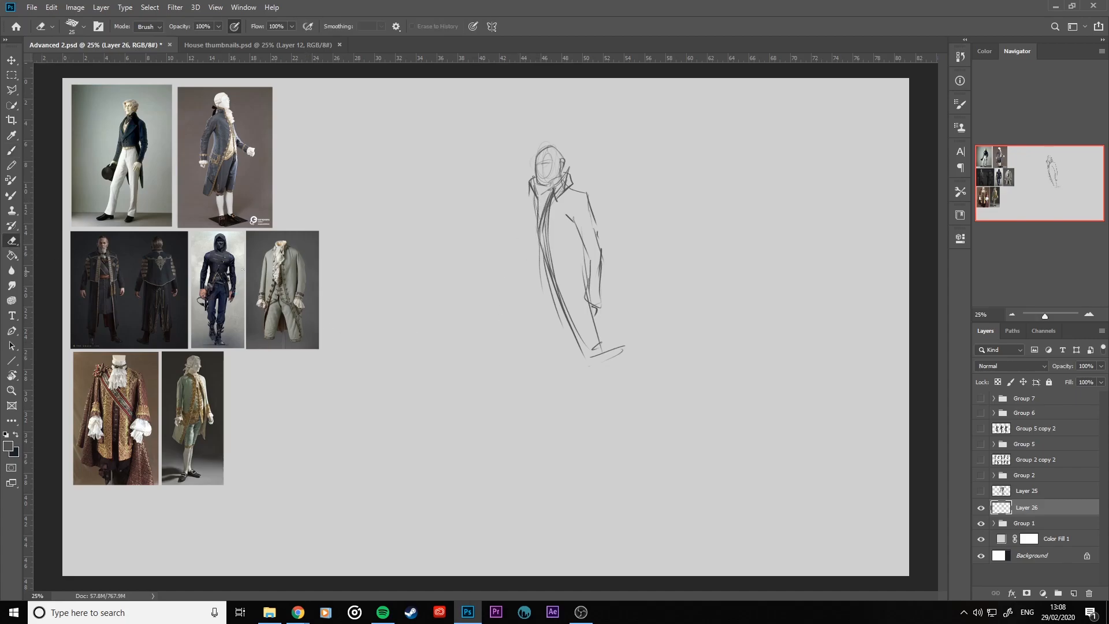
pyautogui.moveTo(537, 193)
pyautogui.mouseDown()
pyautogui.moveTo(539, 215)
pyautogui.moveTo(538, 204)
pyautogui.mouseUp()
pyautogui.press('b')
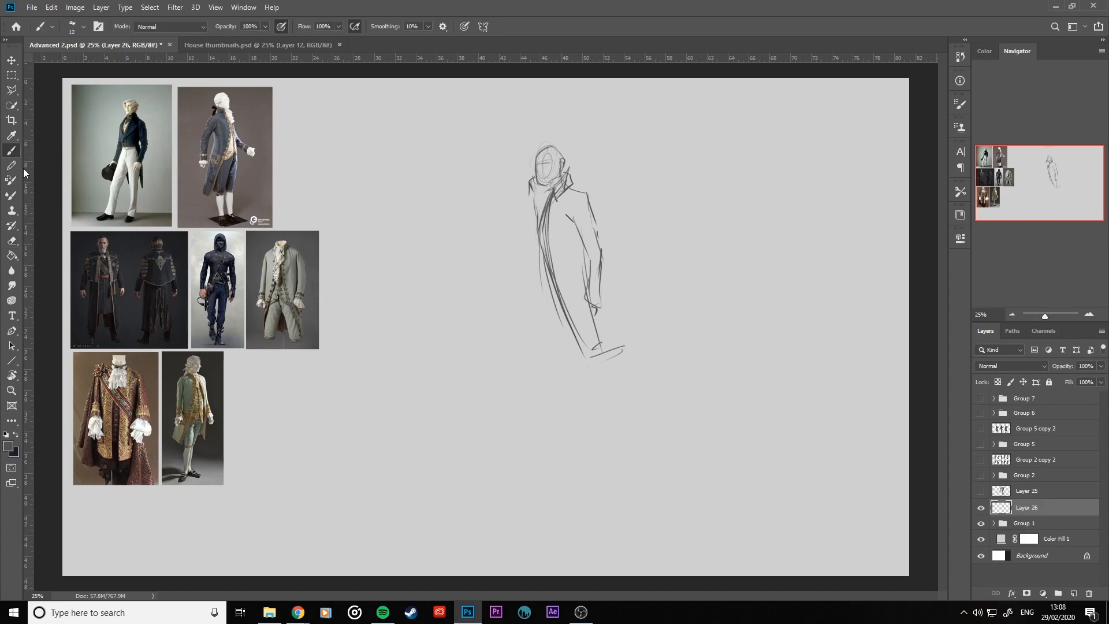
pyautogui.moveTo(545, 187); pyautogui.dragTo(537, 215)
pyautogui.press('e')
pyautogui.moveTo(547, 233); pyautogui.dragTo(592, 354)
pyautogui.press('b')
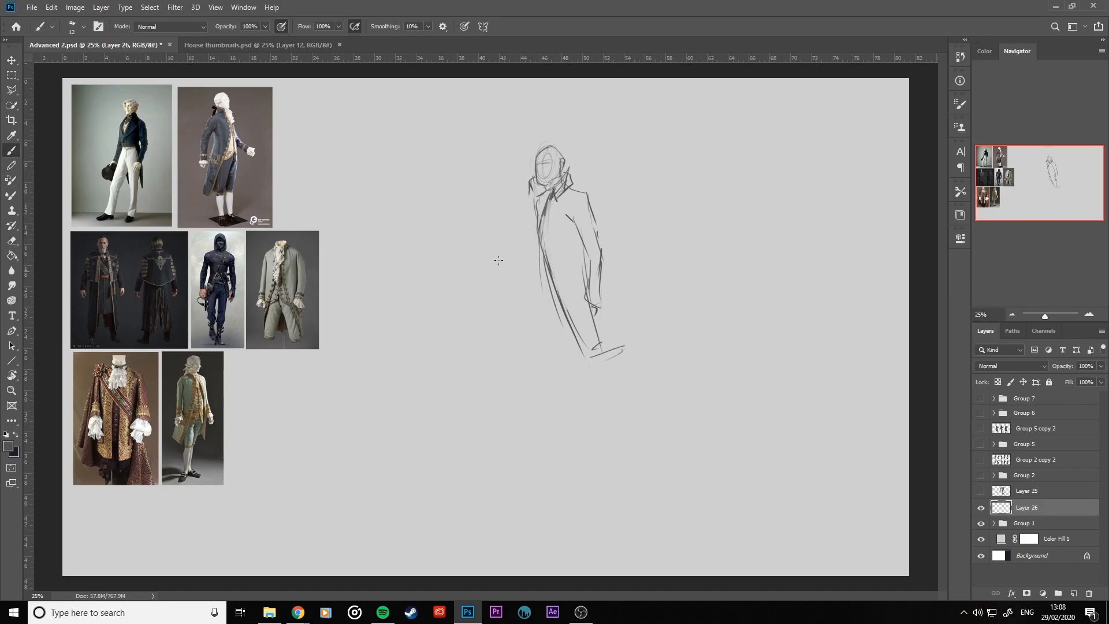
# - Sketch the coat's far shoulder and upper arm, with a line running down from the collar
pyautogui.moveTo(544, 218); pyautogui.dragTo(555, 296)
pyautogui.moveTo(528, 191)
pyautogui.mouseDown()
pyautogui.moveTo(529, 283)
pyautogui.moveTo(525, 224)
pyautogui.moveTo(517, 296)
pyautogui.mouseUp()
pyautogui.moveTo(533, 186)
pyautogui.mouseDown()
pyautogui.moveTo(512, 203)
pyautogui.moveTo(514, 222)
pyautogui.mouseUp()
pyautogui.moveTo(508, 231)
pyautogui.mouseDown()
pyautogui.moveTo(511, 258)
pyautogui.moveTo(496, 266)
pyautogui.mouseUp()
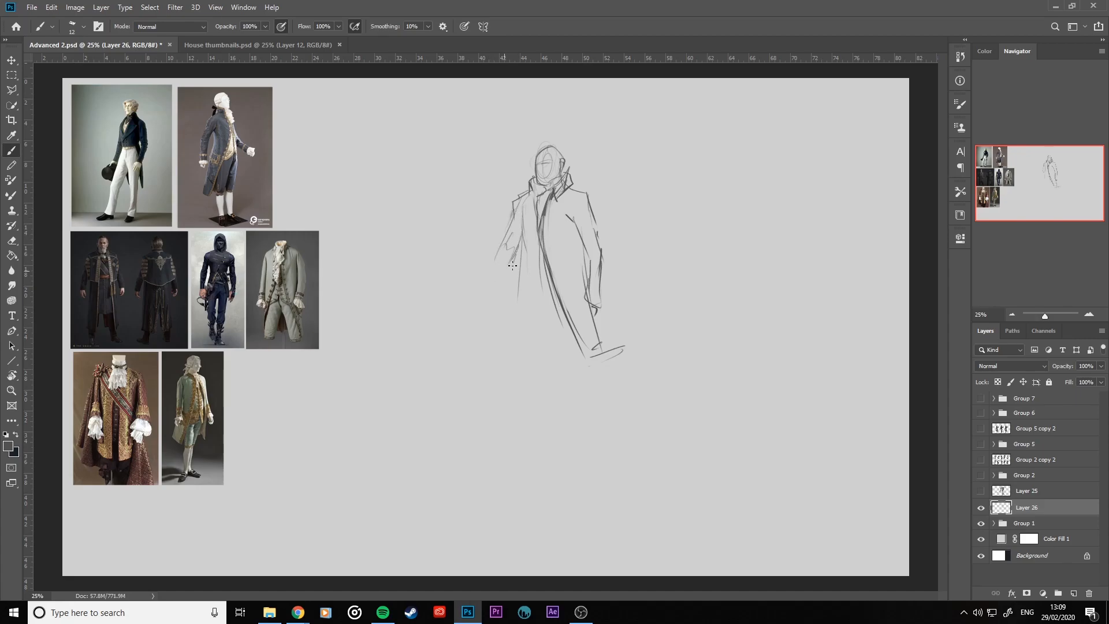
# - Extend the far arm outward and draw the opposite coat panel down to its hem
pyautogui.moveTo(513, 225)
pyautogui.mouseDown()
pyautogui.moveTo(490, 272)
pyautogui.moveTo(513, 254)
pyautogui.moveTo(480, 295)
pyautogui.mouseUp()
pyautogui.moveTo(520, 254)
pyautogui.mouseDown()
pyautogui.moveTo(518, 282)
pyautogui.moveTo(535, 283)
pyautogui.moveTo(529, 334)
pyautogui.mouseUp()
pyautogui.moveTo(525, 249); pyautogui.dragTo(512, 353)
pyautogui.moveTo(529, 296)
pyautogui.mouseDown()
pyautogui.moveTo(522, 376)
pyautogui.moveTo(506, 373)
pyautogui.moveTo(529, 378)
pyautogui.mouseUp()
pyautogui.moveTo(608, 359); pyautogui.dragTo(598, 366)
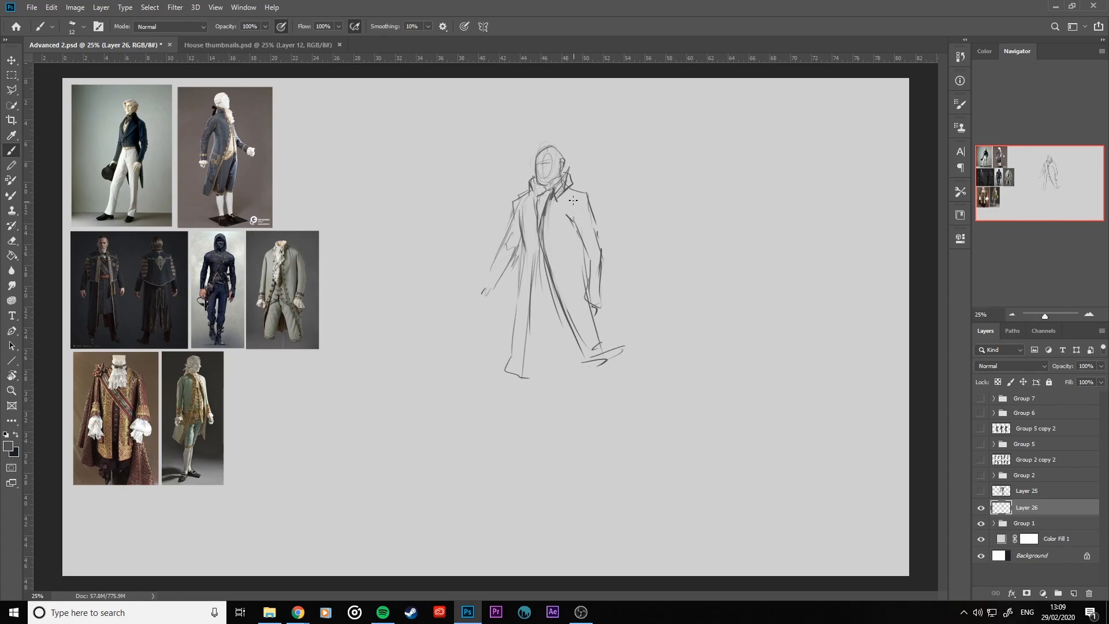
# - Flip the view horizontally and refine the coat's hem, front panels and the outstretched sleeve's cuff
pyautogui.hotkey('ctrl', 'shift', 'h')
pyautogui.moveTo(376, 312)
pyautogui.mouseDown()
pyautogui.moveTo(361, 346)
pyautogui.moveTo(379, 364)
pyautogui.mouseUp()
pyautogui.moveTo(429, 226)
pyautogui.mouseDown()
pyautogui.moveTo(398, 341)
pyautogui.moveTo(377, 374)
pyautogui.mouseUp()
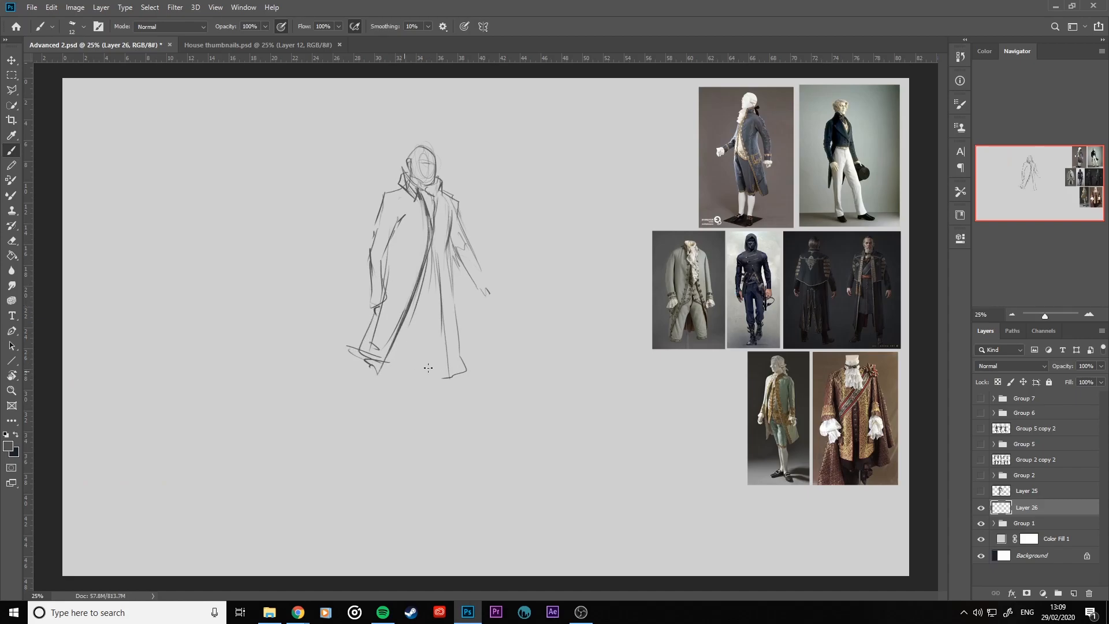
pyautogui.moveTo(430, 228)
pyautogui.mouseDown()
pyautogui.moveTo(443, 312)
pyautogui.moveTo(444, 274)
pyautogui.moveTo(448, 388)
pyautogui.mouseUp()
pyautogui.moveTo(437, 198)
pyautogui.mouseDown()
pyautogui.moveTo(433, 231)
pyautogui.moveTo(422, 214)
pyautogui.moveTo(461, 225)
pyautogui.moveTo(505, 276)
pyautogui.mouseUp()
pyautogui.moveTo(385, 244)
pyautogui.mouseDown()
pyautogui.moveTo(390, 292)
pyautogui.moveTo(380, 299)
pyautogui.mouseUp()
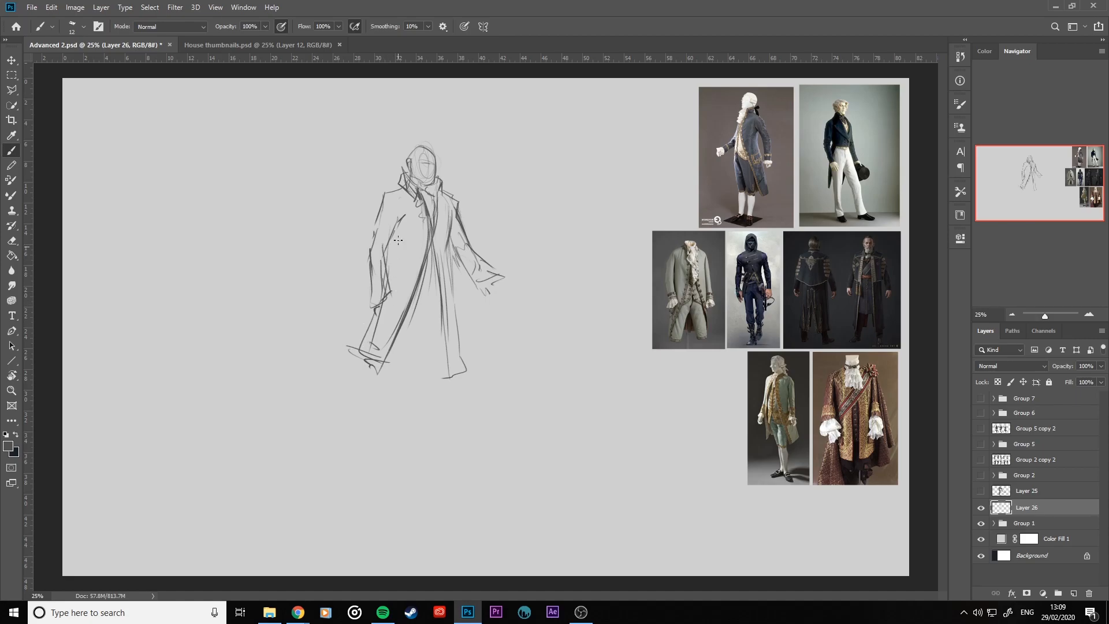
# - Darken the collar, the hanging sleeve's inner edge and the long lines of the far coat panel
pyautogui.moveTo(396, 171); pyautogui.dragTo(423, 193)
pyautogui.moveTo(396, 227); pyautogui.dragTo(354, 371)
pyautogui.moveTo(448, 223); pyautogui.dragTo(455, 324)
pyautogui.moveTo(452, 244)
pyautogui.mouseDown()
pyautogui.moveTo(463, 356)
pyautogui.moveTo(453, 361)
pyautogui.mouseUp()
pyautogui.moveTo(446, 220); pyautogui.dragTo(456, 350)
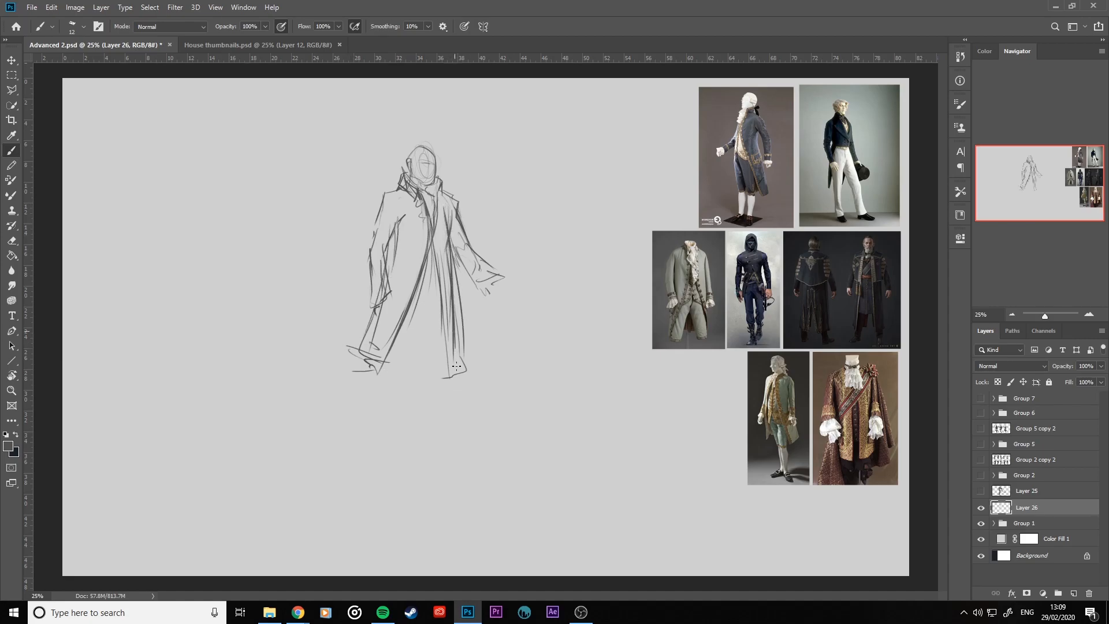
# - Erase the outer edge of the far coat panel and redraw it as a line down to the hem
pyautogui.press('e')
pyautogui.moveTo(451, 228); pyautogui.dragTo(464, 357)
pyautogui.moveTo(452, 294)
pyautogui.mouseDown()
pyautogui.moveTo(466, 366)
pyautogui.moveTo(463, 320)
pyautogui.mouseUp()
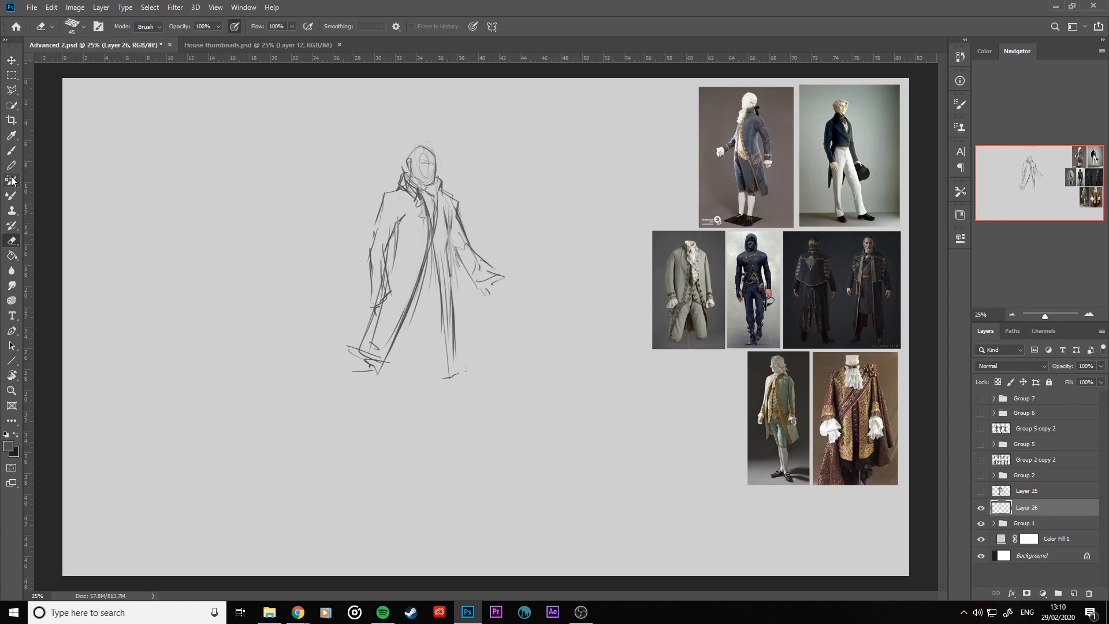
pyautogui.press('b')
pyautogui.moveTo(453, 217); pyautogui.dragTo(463, 370)
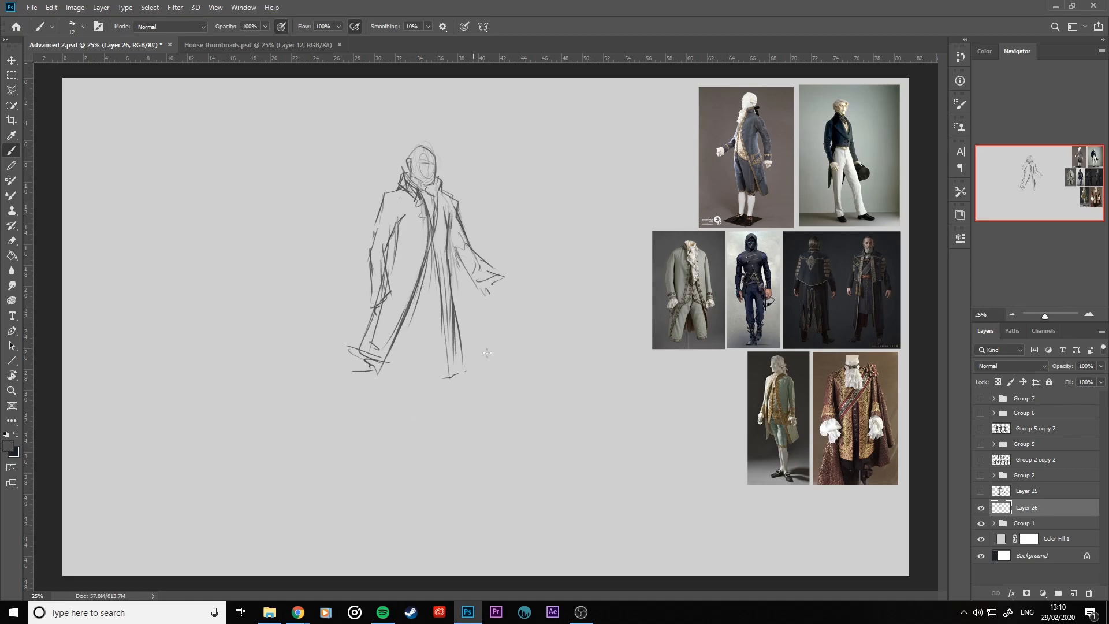
# - Sketch the waistcoat's front and pointed lower edge inside the coat, and strengthen the shoulder and sleeve lines
pyautogui.moveTo(426, 220); pyautogui.dragTo(429, 235)
pyautogui.moveTo(431, 280)
pyautogui.mouseDown()
pyautogui.moveTo(413, 310)
pyautogui.moveTo(429, 281)
pyautogui.moveTo(442, 304)
pyautogui.mouseUp()
pyautogui.moveTo(433, 240); pyautogui.dragTo(432, 277)
pyautogui.moveTo(398, 227)
pyautogui.mouseDown()
pyautogui.moveTo(385, 282)
pyautogui.moveTo(395, 234)
pyautogui.moveTo(383, 253)
pyautogui.mouseUp()
pyautogui.moveTo(384, 194); pyautogui.dragTo(367, 255)
pyautogui.moveTo(385, 193); pyautogui.dragTo(408, 255)
pyautogui.moveTo(460, 201); pyautogui.dragTo(444, 249)
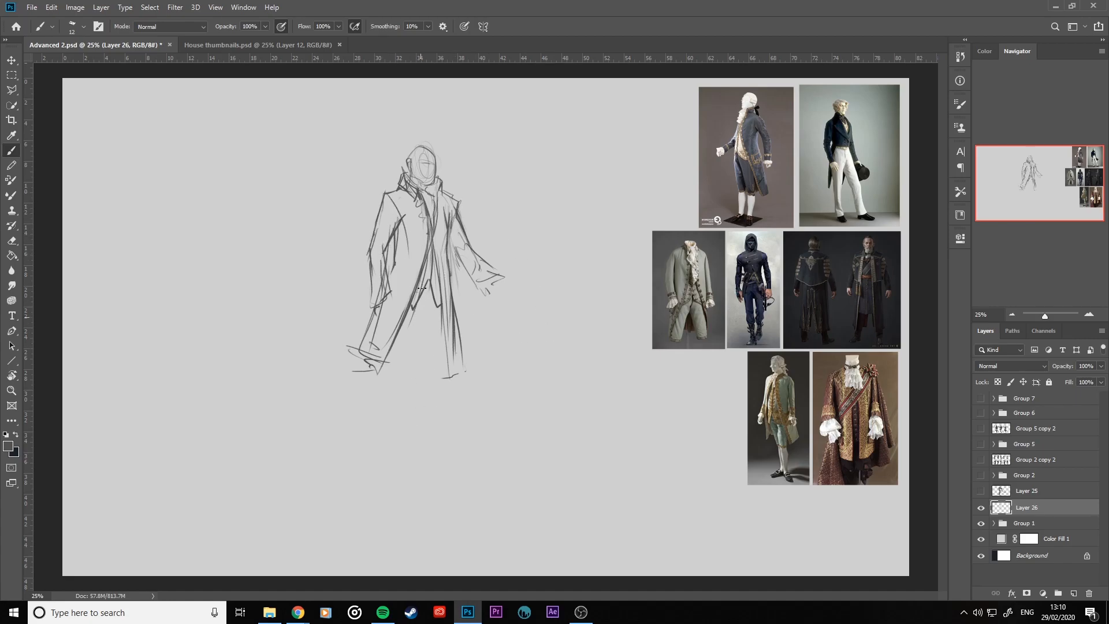
# - Add sleeve folds, reinforce the coat's hem corner and draw the hanging waistcoat tails
pyautogui.moveTo(398, 206); pyautogui.dragTo(410, 242)
pyautogui.moveTo(400, 234); pyautogui.dragTo(395, 278)
pyautogui.moveTo(377, 318)
pyautogui.mouseDown()
pyautogui.moveTo(358, 361)
pyautogui.moveTo(386, 380)
pyautogui.moveTo(370, 368)
pyautogui.moveTo(394, 366)
pyautogui.mouseUp()
pyautogui.moveTo(424, 298)
pyautogui.mouseDown()
pyautogui.moveTo(413, 336)
pyautogui.moveTo(404, 327)
pyautogui.moveTo(419, 336)
pyautogui.moveTo(433, 292)
pyautogui.moveTo(435, 333)
pyautogui.mouseUp()
pyautogui.moveTo(601, 107); pyautogui.dragTo(599, 181)
pyautogui.moveTo(614, 106)
pyautogui.mouseDown()
pyautogui.moveTo(601, 184)
pyautogui.moveTo(640, 118)
pyautogui.moveTo(642, 145)
pyautogui.moveTo(570, 113)
pyautogui.moveTo(577, 149)
pyautogui.mouseUp()
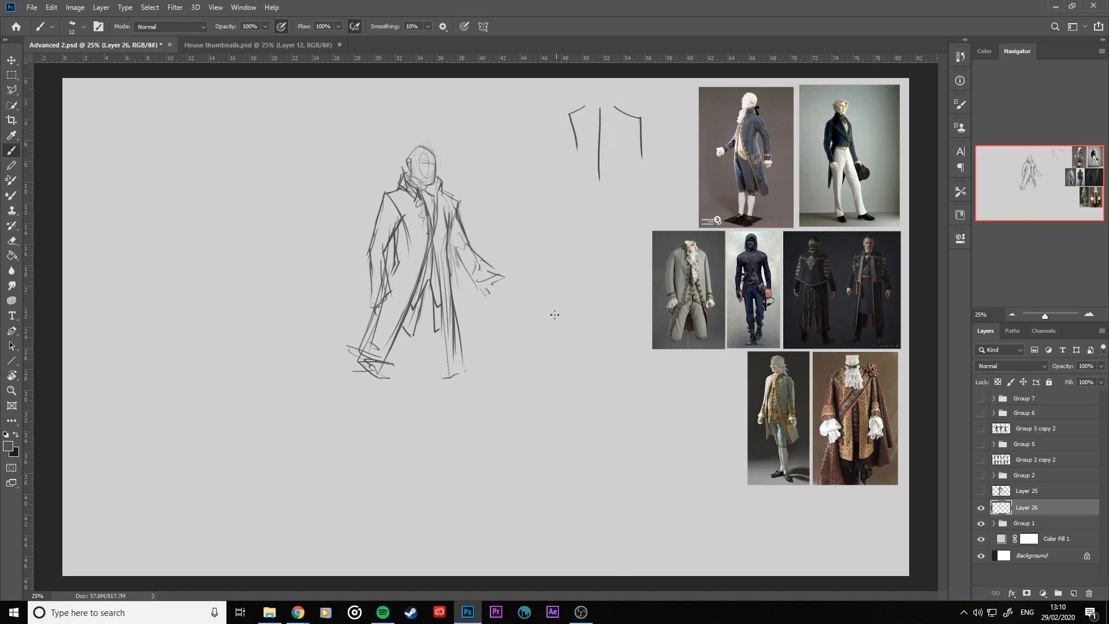
pyautogui.moveTo(574, 211); pyautogui.dragTo(548, 226)
pyautogui.moveTo(617, 214)
pyautogui.mouseDown()
pyautogui.moveTo(629, 218)
pyautogui.moveTo(602, 267)
pyautogui.moveTo(617, 301)
pyautogui.mouseUp()
pyautogui.moveTo(577, 227)
pyautogui.mouseDown()
pyautogui.moveTo(614, 207)
pyautogui.moveTo(573, 193)
pyautogui.moveTo(610, 194)
pyautogui.mouseUp()
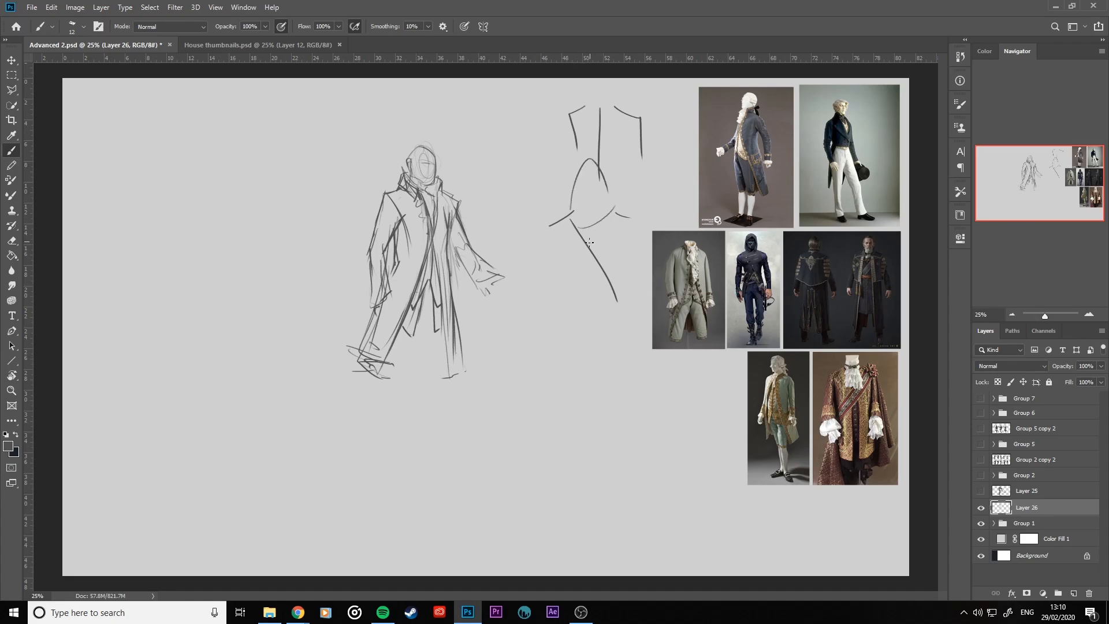
pyautogui.moveTo(589, 261); pyautogui.dragTo(601, 264)
pyautogui.hotkey('ctrl', 'z')
pyautogui.hotkey('ctrl', 'z')
pyautogui.hotkey('ctrl', 'z')
pyautogui.hotkey('ctrl', 'z')
pyautogui.hotkey('ctrl', 'z')
pyautogui.hotkey('ctrl', 'z')
pyautogui.hotkey('ctrl', 'z')
pyautogui.hotkey('ctrl', 'z')
pyautogui.hotkey('ctrl', 'z')
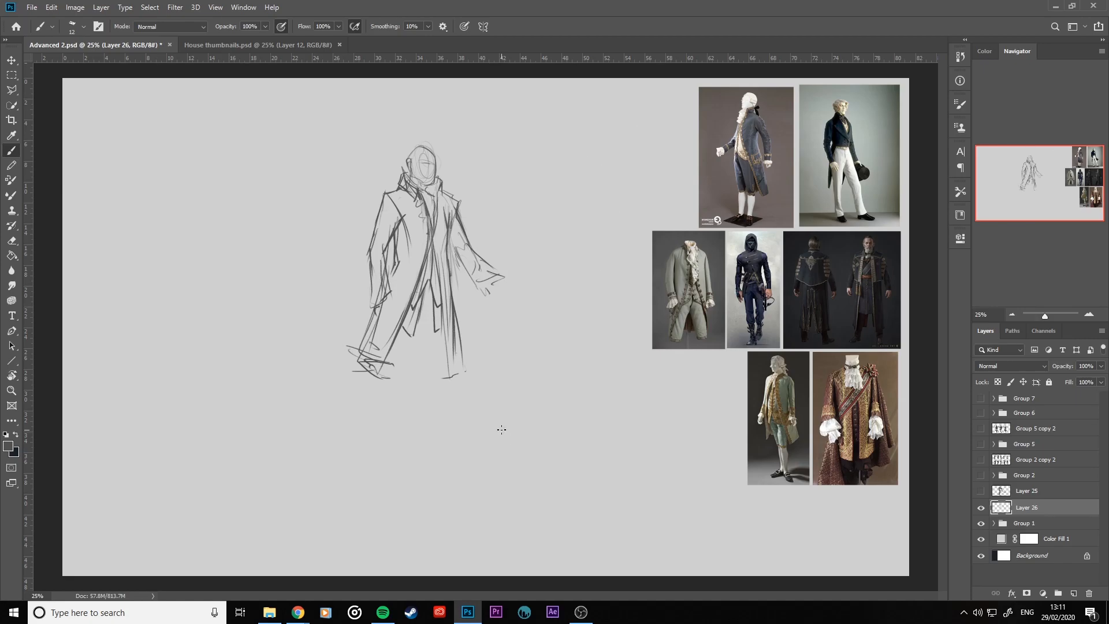
# - Start the upper legs and draw a pistol in the outstretched hand, reinforcing the sleeve, cuff and head outline
pyautogui.moveTo(425, 319)
pyautogui.mouseDown()
pyautogui.moveTo(426, 367)
pyautogui.moveTo(408, 380)
pyautogui.mouseUp()
pyautogui.moveTo(484, 267)
pyautogui.mouseDown()
pyautogui.moveTo(502, 289)
pyautogui.moveTo(481, 295)
pyautogui.moveTo(471, 283)
pyautogui.moveTo(510, 302)
pyautogui.moveTo(504, 293)
pyautogui.moveTo(519, 314)
pyautogui.moveTo(502, 309)
pyautogui.moveTo(519, 300)
pyautogui.moveTo(559, 325)
pyautogui.mouseUp()
pyautogui.moveTo(514, 294); pyautogui.dragTo(566, 327)
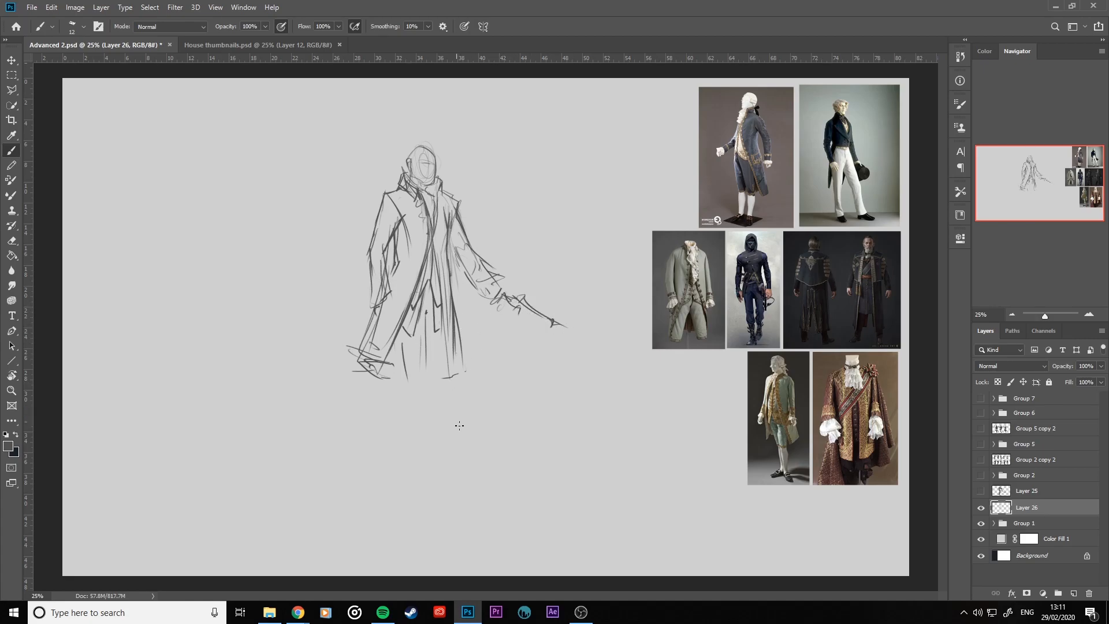
pyautogui.moveTo(507, 303)
pyautogui.mouseDown()
pyautogui.moveTo(558, 331)
pyautogui.moveTo(490, 319)
pyautogui.moveTo(468, 286)
pyautogui.mouseUp()
pyautogui.moveTo(452, 242); pyautogui.dragTo(466, 270)
pyautogui.moveTo(410, 156); pyautogui.dragTo(432, 152)
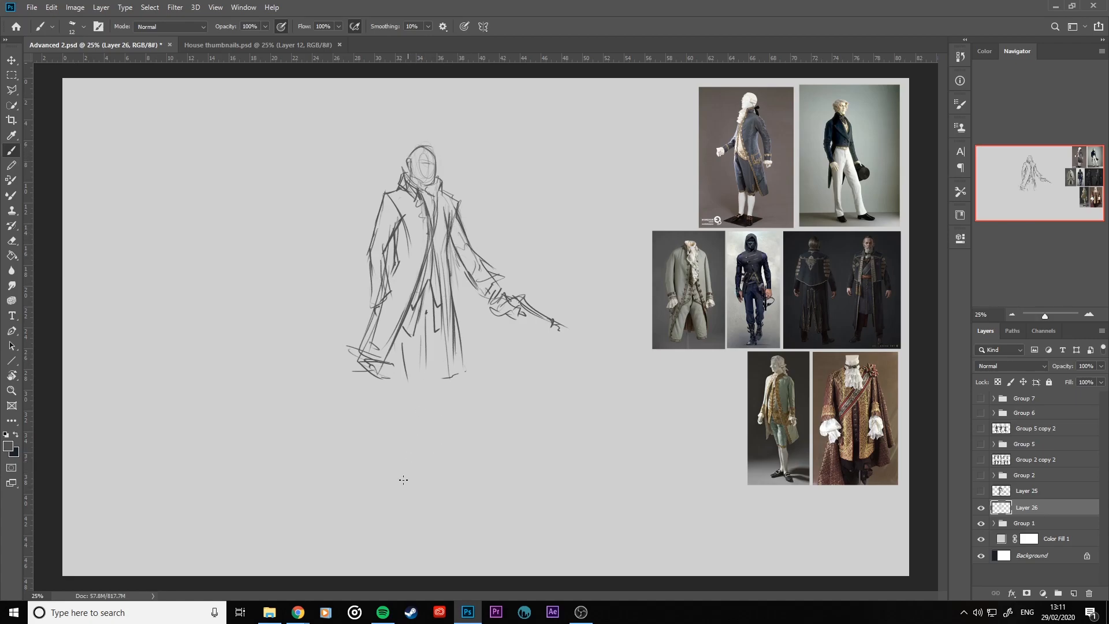
# - Sketch the front leg below the coat, with its knee, calf and foot, and begin the rear knee
pyautogui.moveTo(404, 338)
pyautogui.mouseDown()
pyautogui.moveTo(397, 379)
pyautogui.moveTo(424, 381)
pyautogui.moveTo(423, 399)
pyautogui.mouseUp()
pyautogui.moveTo(406, 396)
pyautogui.mouseDown()
pyautogui.moveTo(409, 431)
pyautogui.moveTo(428, 446)
pyautogui.mouseUp()
pyautogui.moveTo(418, 440); pyautogui.dragTo(417, 460)
pyautogui.moveTo(406, 395)
pyautogui.mouseDown()
pyautogui.moveTo(411, 435)
pyautogui.moveTo(427, 448)
pyautogui.mouseUp()
pyautogui.moveTo(419, 442); pyautogui.dragTo(420, 456)
pyautogui.moveTo(445, 332)
pyautogui.mouseDown()
pyautogui.moveTo(440, 410)
pyautogui.moveTo(397, 480)
pyautogui.moveTo(405, 471)
pyautogui.mouseUp()
pyautogui.moveTo(401, 479); pyautogui.dragTo(419, 483)
pyautogui.moveTo(414, 397)
pyautogui.mouseDown()
pyautogui.moveTo(413, 490)
pyautogui.moveTo(426, 459)
pyautogui.mouseUp()
pyautogui.moveTo(450, 380); pyautogui.dragTo(431, 405)
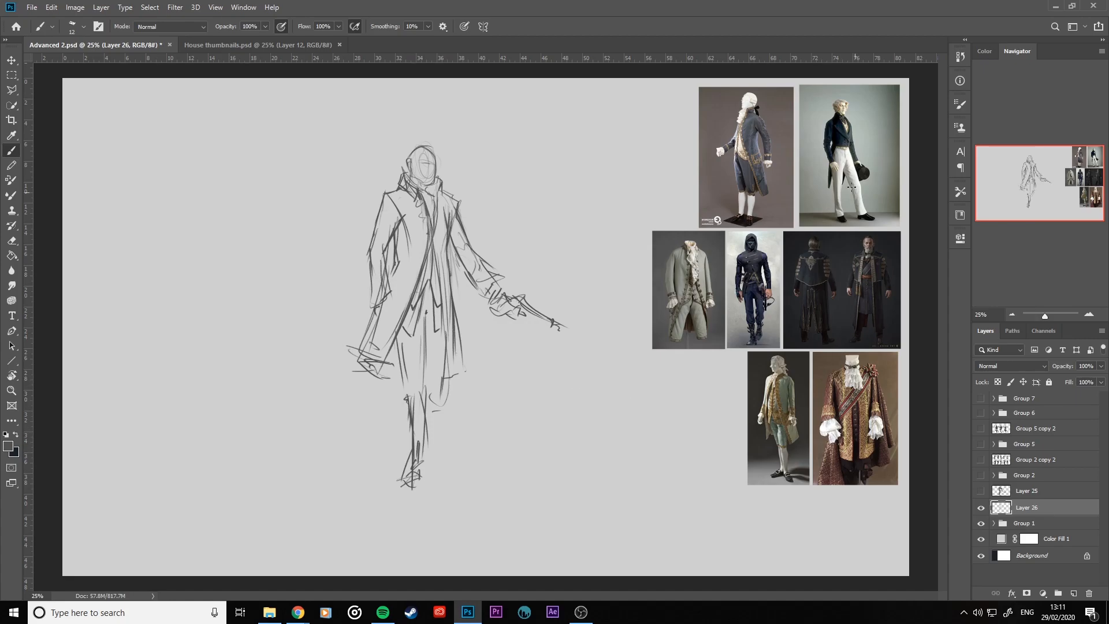
# - Define both legs with trouser edges, boot tops, shins and shoes, and close the far coat panel's hem
pyautogui.moveTo(407, 440); pyautogui.dragTo(411, 464)
pyautogui.moveTo(400, 371); pyautogui.dragTo(411, 416)
pyautogui.moveTo(431, 328); pyautogui.dragTo(424, 414)
pyautogui.moveTo(450, 350); pyautogui.dragTo(430, 447)
pyautogui.moveTo(445, 380); pyautogui.dragTo(413, 481)
pyautogui.moveTo(430, 462); pyautogui.dragTo(420, 477)
pyautogui.moveTo(429, 430)
pyautogui.mouseDown()
pyautogui.moveTo(412, 434)
pyautogui.moveTo(407, 486)
pyautogui.moveTo(431, 481)
pyautogui.moveTo(398, 496)
pyautogui.moveTo(423, 491)
pyautogui.mouseUp()
pyautogui.moveTo(427, 461); pyautogui.dragTo(420, 495)
pyautogui.moveTo(443, 412); pyautogui.dragTo(433, 449)
pyautogui.moveTo(448, 333)
pyautogui.mouseDown()
pyautogui.moveTo(450, 409)
pyautogui.moveTo(434, 449)
pyautogui.mouseUp()
pyautogui.moveTo(441, 291)
pyautogui.mouseDown()
pyautogui.moveTo(451, 380)
pyautogui.moveTo(469, 372)
pyautogui.mouseUp()
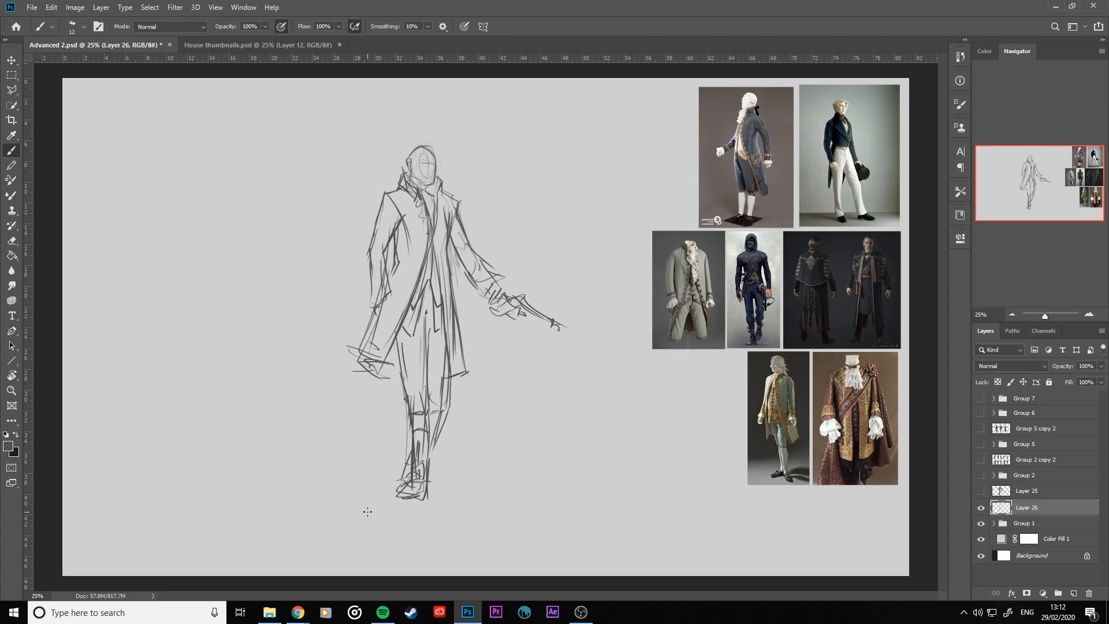
# - Draw the hanging hand and cuff, and darken the swept-back coat panel's edges and hem
pyautogui.moveTo(374, 304)
pyautogui.mouseDown()
pyautogui.moveTo(380, 313)
pyautogui.moveTo(395, 299)
pyautogui.mouseUp()
pyautogui.moveTo(395, 238); pyautogui.dragTo(393, 263)
pyautogui.moveTo(382, 302)
pyautogui.mouseDown()
pyautogui.moveTo(354, 367)
pyautogui.moveTo(397, 390)
pyautogui.mouseUp()
pyautogui.moveTo(400, 331); pyautogui.dragTo(372, 385)
pyautogui.moveTo(432, 241); pyautogui.dragTo(375, 395)
pyautogui.moveTo(431, 255)
pyautogui.mouseDown()
pyautogui.moveTo(376, 397)
pyautogui.moveTo(372, 382)
pyautogui.mouseUp()
pyautogui.moveTo(431, 229); pyautogui.dragTo(444, 366)
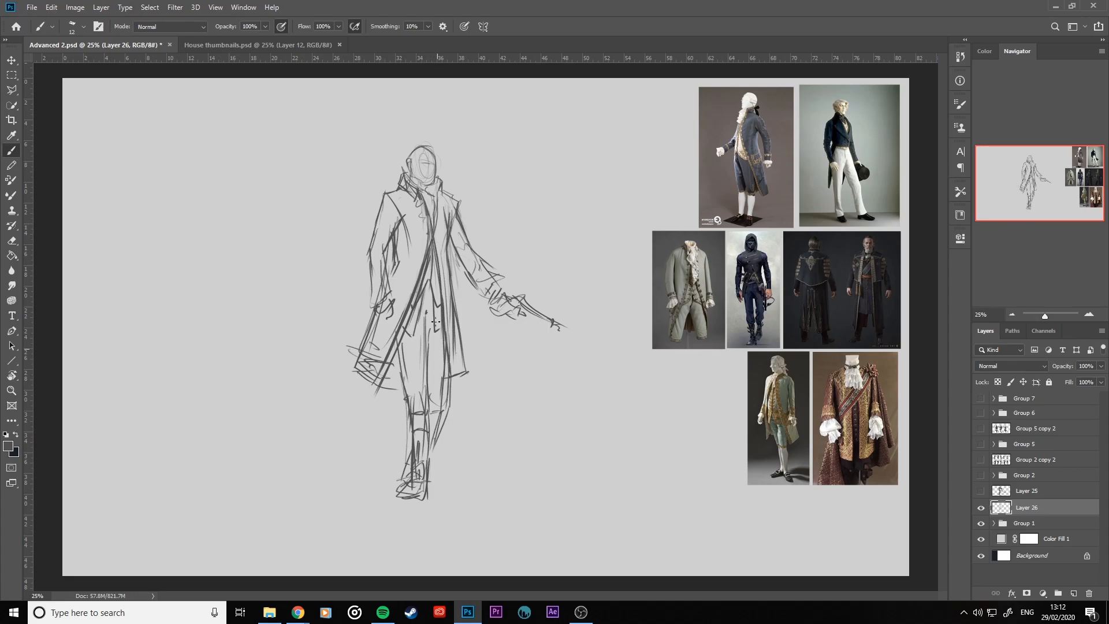
# - Reinforce the coat's long front edge from collar to hem, and add neck, leg and shoe lines
pyautogui.moveTo(415, 183)
pyautogui.mouseDown()
pyautogui.moveTo(424, 202)
pyautogui.moveTo(362, 404)
pyautogui.mouseUp()
pyautogui.moveTo(427, 200); pyautogui.dragTo(362, 423)
pyautogui.moveTo(438, 200); pyautogui.dragTo(430, 235)
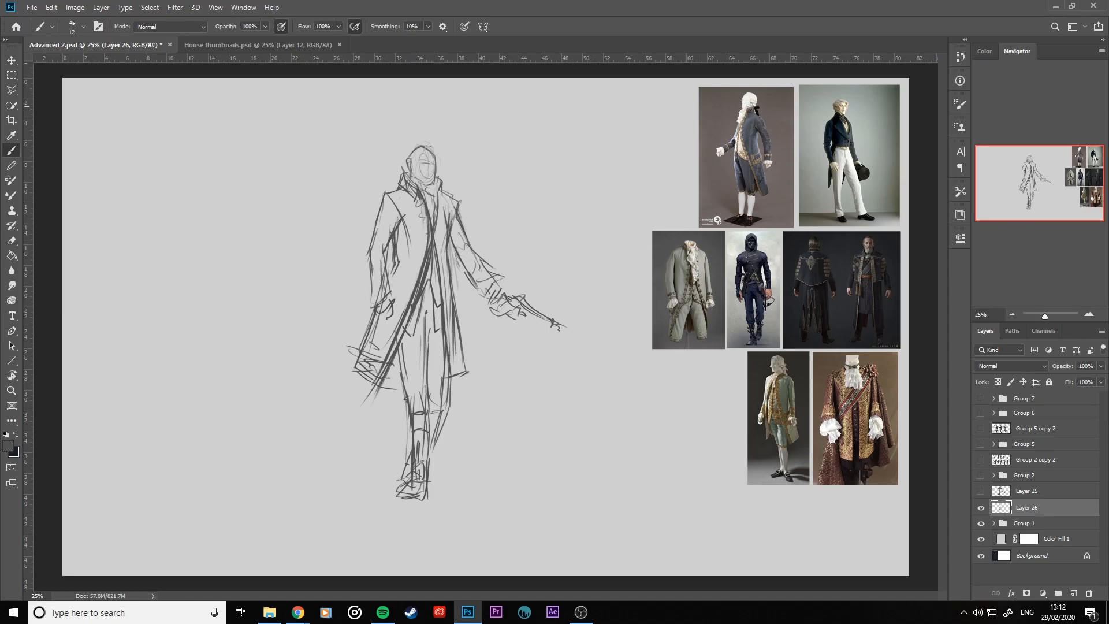
pyautogui.moveTo(429, 192); pyautogui.dragTo(434, 212)
pyautogui.moveTo(437, 210)
pyautogui.mouseDown()
pyautogui.moveTo(449, 390)
pyautogui.moveTo(444, 417)
pyautogui.moveTo(399, 425)
pyautogui.moveTo(428, 479)
pyautogui.mouseUp()
pyautogui.moveTo(417, 485)
pyautogui.mouseDown()
pyautogui.moveTo(401, 496)
pyautogui.moveTo(412, 491)
pyautogui.mouseUp()
pyautogui.moveTo(432, 485); pyautogui.dragTo(420, 501)
pyautogui.moveTo(434, 334); pyautogui.dragTo(396, 372)
# - Flip the view back and transform the figure to 91.78% height, shifting it slightly
pyautogui.hotkey('ctrl', 'shift', 'h')
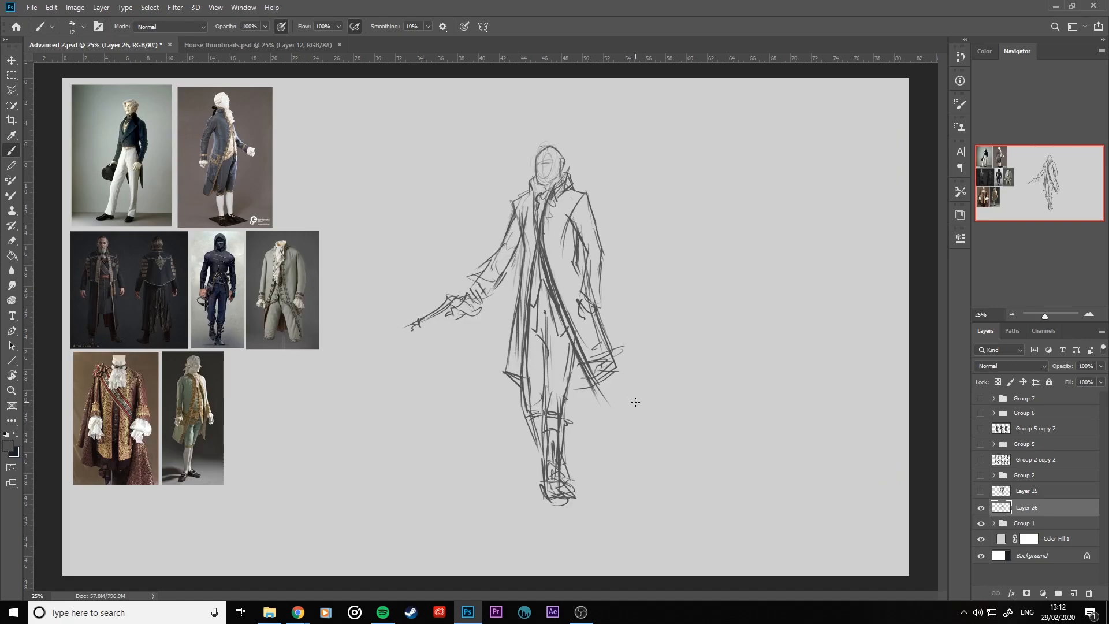
pyautogui.hotkey('ctrl', 't')
pyautogui.moveTo(513, 141); pyautogui.dragTo(513, 171)
pyautogui.moveTo(560, 346); pyautogui.dragTo(565, 339)
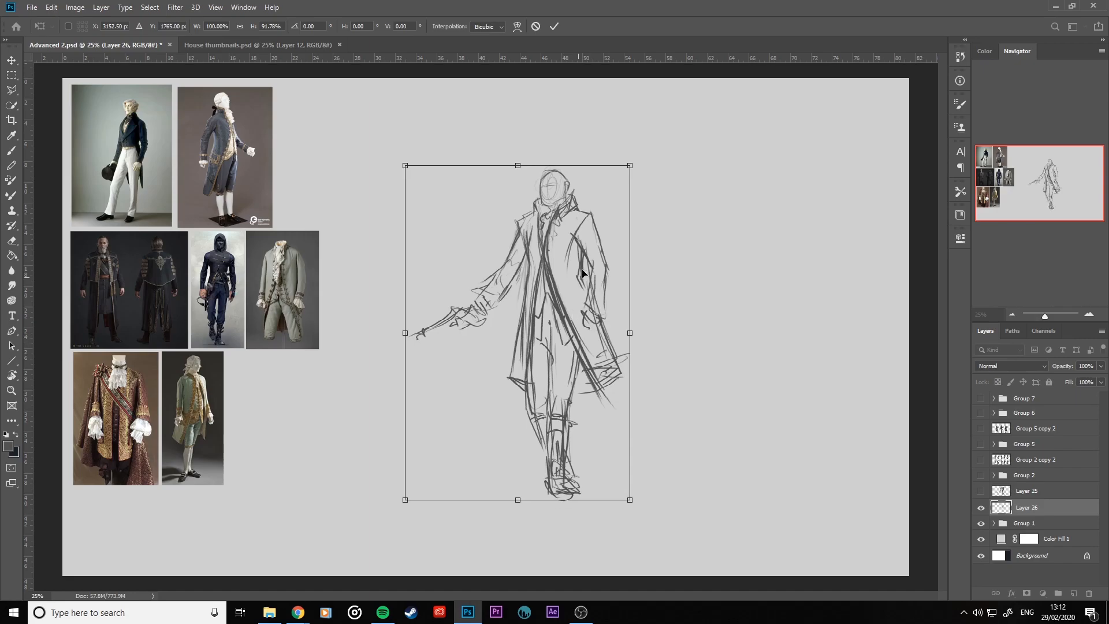
pyautogui.click(555, 26)
# - Darken the head outline, shoulders and sleeves, and strengthen the waist and side edge of the coat
pyautogui.moveTo(544, 173)
pyautogui.mouseDown()
pyautogui.moveTo(565, 171)
pyautogui.moveTo(553, 166)
pyautogui.moveTo(570, 178)
pyautogui.moveTo(567, 196)
pyautogui.moveTo(515, 225)
pyautogui.moveTo(507, 256)
pyautogui.mouseUp()
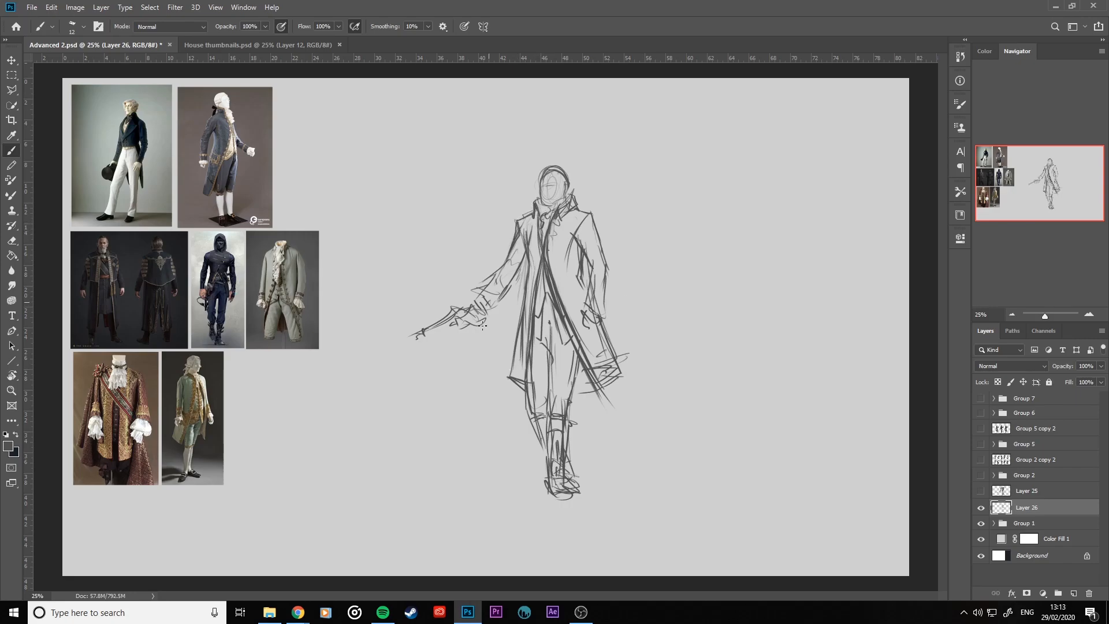
pyautogui.moveTo(592, 219); pyautogui.dragTo(576, 237)
pyautogui.moveTo(524, 278); pyautogui.dragTo(567, 276)
pyautogui.hotkey('ctrl', 'z')
pyautogui.moveTo(521, 235); pyautogui.dragTo(532, 281)
pyautogui.moveTo(580, 254)
pyautogui.mouseDown()
pyautogui.moveTo(575, 282)
pyautogui.moveTo(528, 279)
pyautogui.moveTo(516, 358)
pyautogui.mouseUp()
pyautogui.moveTo(531, 298); pyautogui.dragTo(516, 366)
# - Erase the messy lines along the coat's side and the swept-back panel's front edge and hem
pyautogui.press('e')
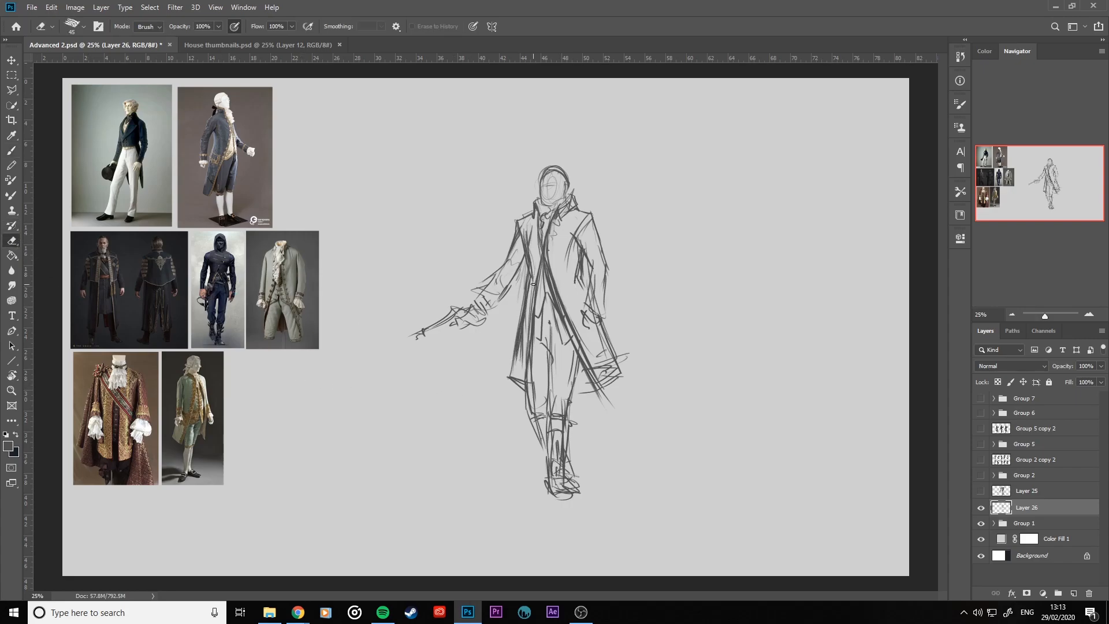
pyautogui.moveTo(526, 264); pyautogui.dragTo(519, 317)
pyautogui.moveTo(580, 254)
pyautogui.mouseDown()
pyautogui.moveTo(627, 386)
pyautogui.moveTo(607, 336)
pyautogui.moveTo(613, 373)
pyautogui.mouseUp()
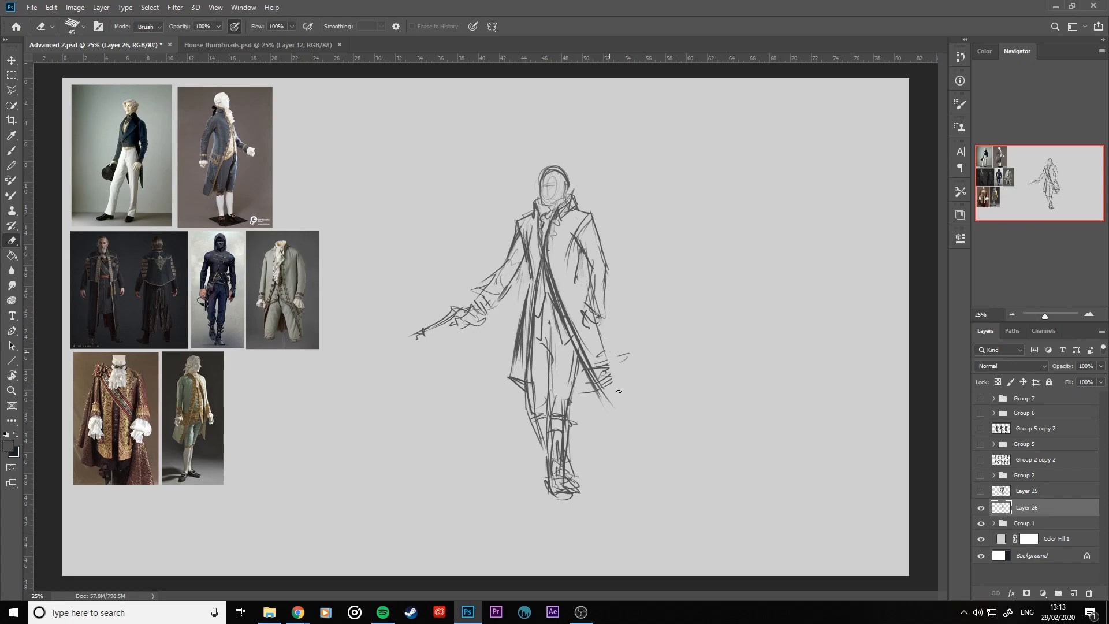
pyautogui.moveTo(552, 259); pyautogui.dragTo(602, 383)
pyautogui.moveTo(570, 317); pyautogui.dragTo(606, 398)
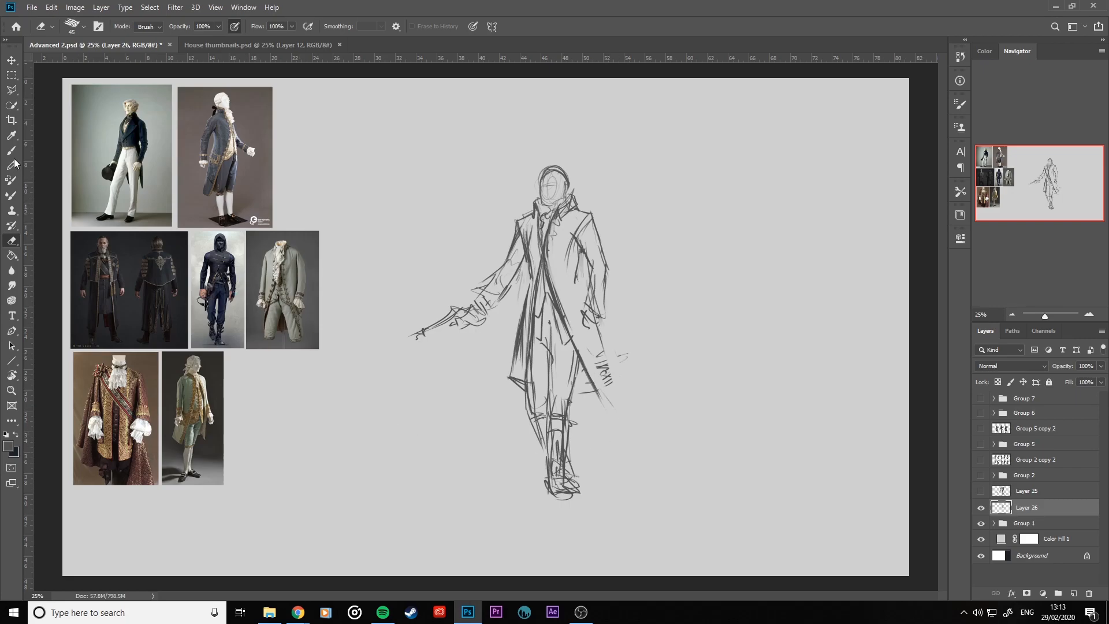
# - Draw a belt across the waist with a small buckle detail, and add waistcoat flap and coat side lines
pyautogui.press('b')
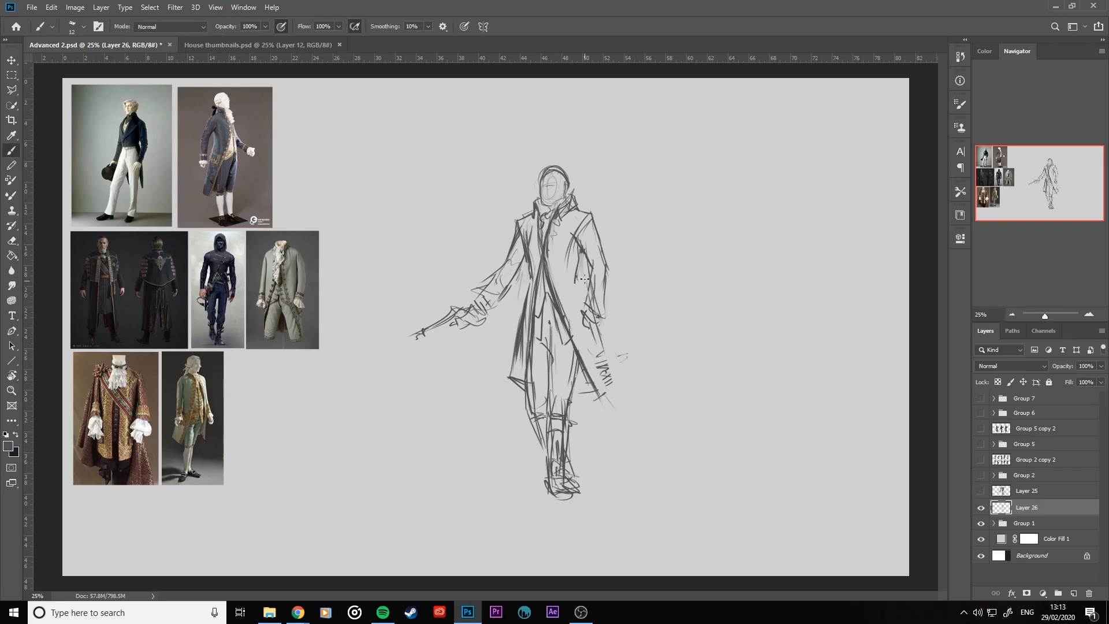
pyautogui.moveTo(533, 279); pyautogui.dragTo(575, 285)
pyautogui.moveTo(569, 283); pyautogui.dragTo(570, 291)
pyautogui.moveTo(578, 249); pyautogui.dragTo(580, 302)
pyautogui.moveTo(583, 291)
pyautogui.mouseDown()
pyautogui.moveTo(579, 303)
pyautogui.moveTo(576, 287)
pyautogui.mouseUp()
pyautogui.moveTo(565, 287)
pyautogui.mouseDown()
pyautogui.moveTo(579, 309)
pyautogui.moveTo(575, 297)
pyautogui.moveTo(563, 342)
pyautogui.moveTo(545, 322)
pyautogui.moveTo(539, 350)
pyautogui.moveTo(551, 359)
pyautogui.moveTo(547, 358)
pyautogui.mouseUp()
pyautogui.moveTo(546, 296); pyautogui.dragTo(543, 310)
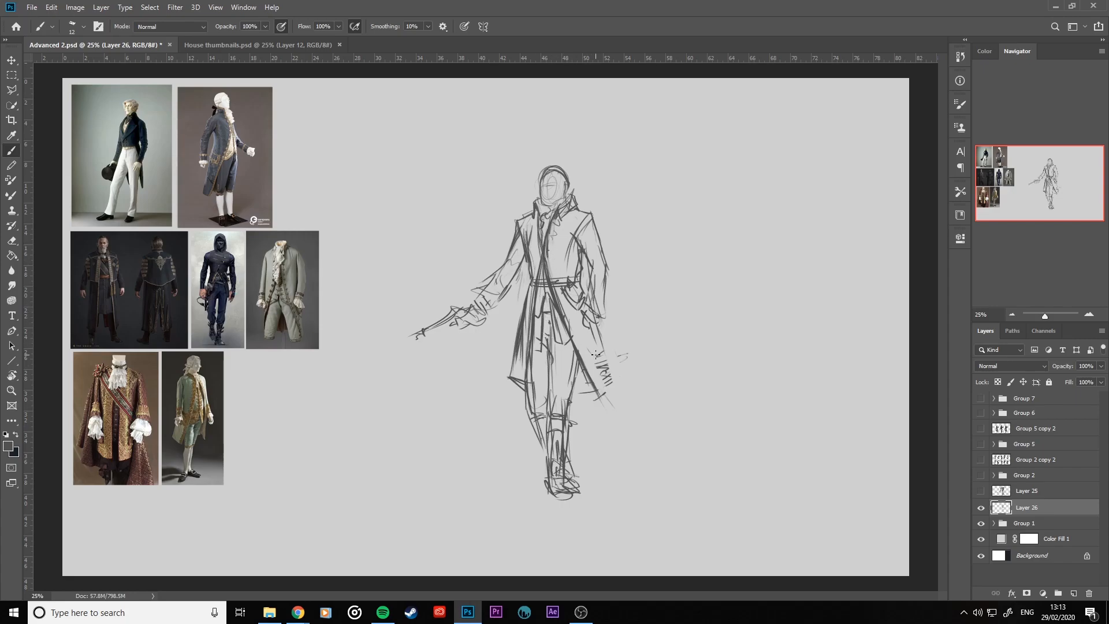
pyautogui.moveTo(544, 306); pyautogui.dragTo(549, 311)
# - Redraw the swept-back coat panel's outer edge and hem, and add fold lines on the trousers
pyautogui.moveTo(599, 325)
pyautogui.mouseDown()
pyautogui.moveTo(616, 376)
pyautogui.moveTo(572, 398)
pyautogui.mouseUp()
pyautogui.moveTo(553, 355)
pyautogui.mouseDown()
pyautogui.moveTo(556, 413)
pyautogui.moveTo(576, 413)
pyautogui.mouseUp()
pyautogui.moveTo(553, 377); pyautogui.dragTo(551, 413)
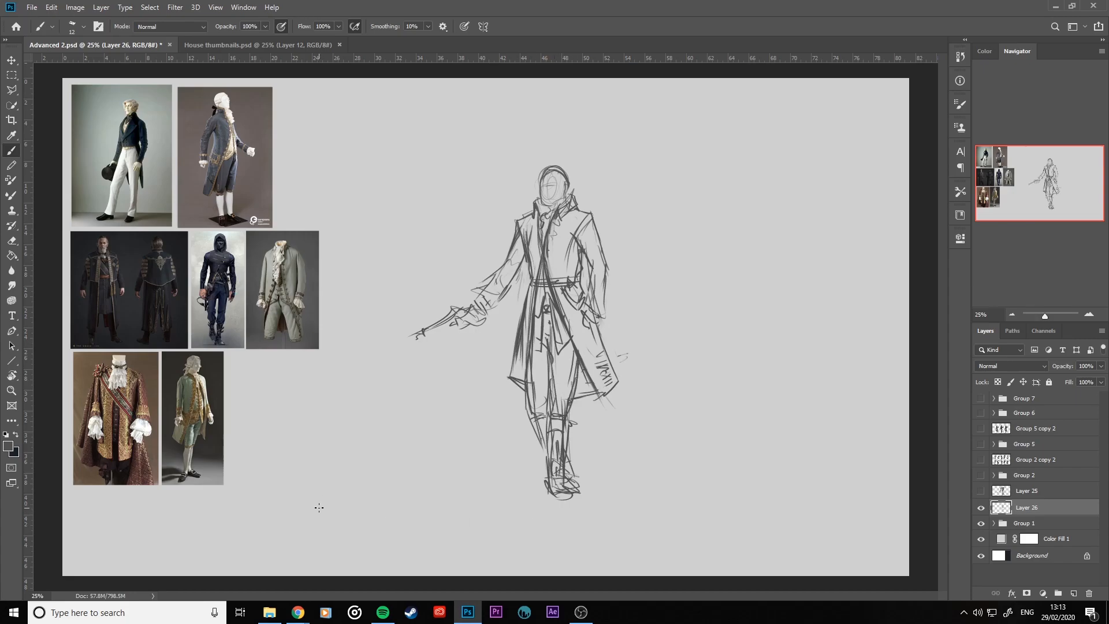
pyautogui.press('l')
pyautogui.click(587, 492)
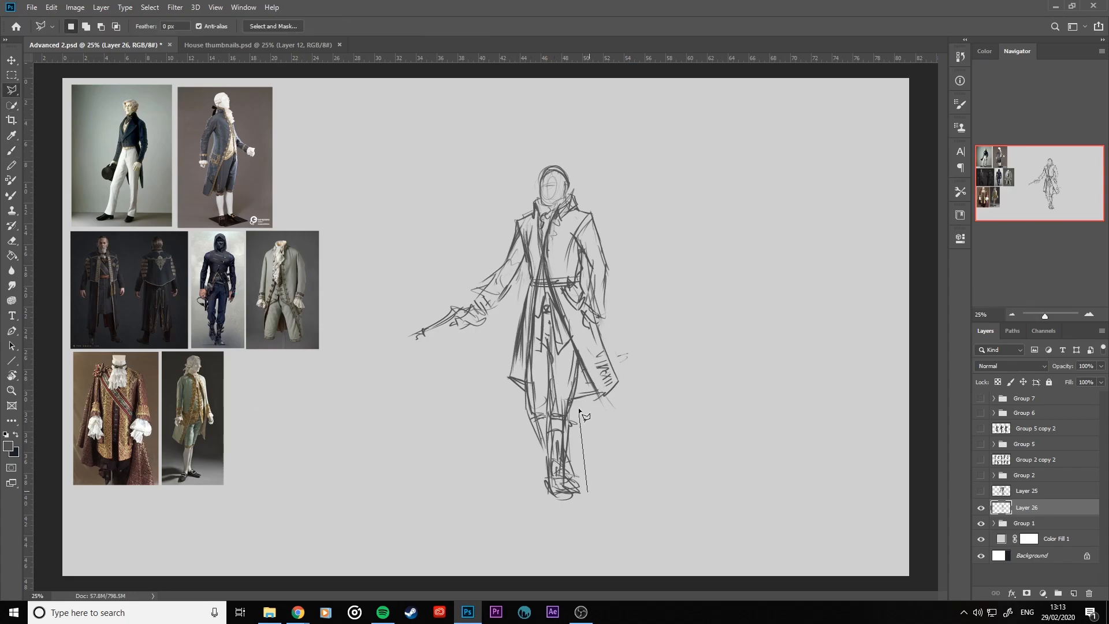
pyautogui.click(581, 359)
pyautogui.click(549, 339)
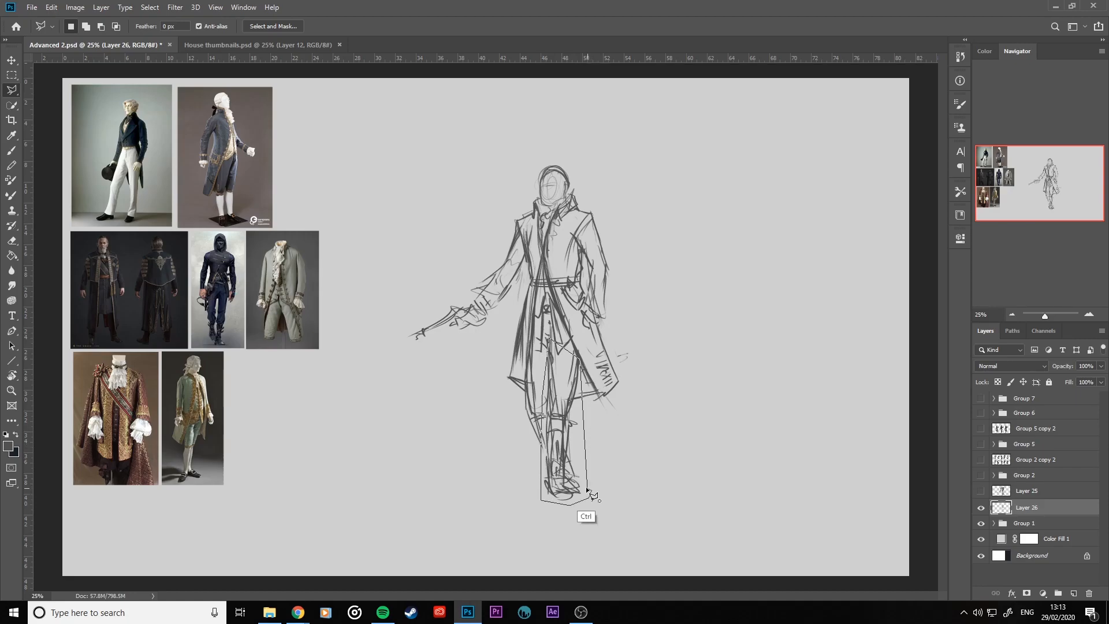
pyautogui.click(635, 440)
pyautogui.press('Escape')
# - Select both legs below the waist with the Polygonal Lasso and free-transform them to be slightly shorter and narrower
pyautogui.click(547, 296)
pyautogui.click(512, 446)
pyautogui.click(520, 503)
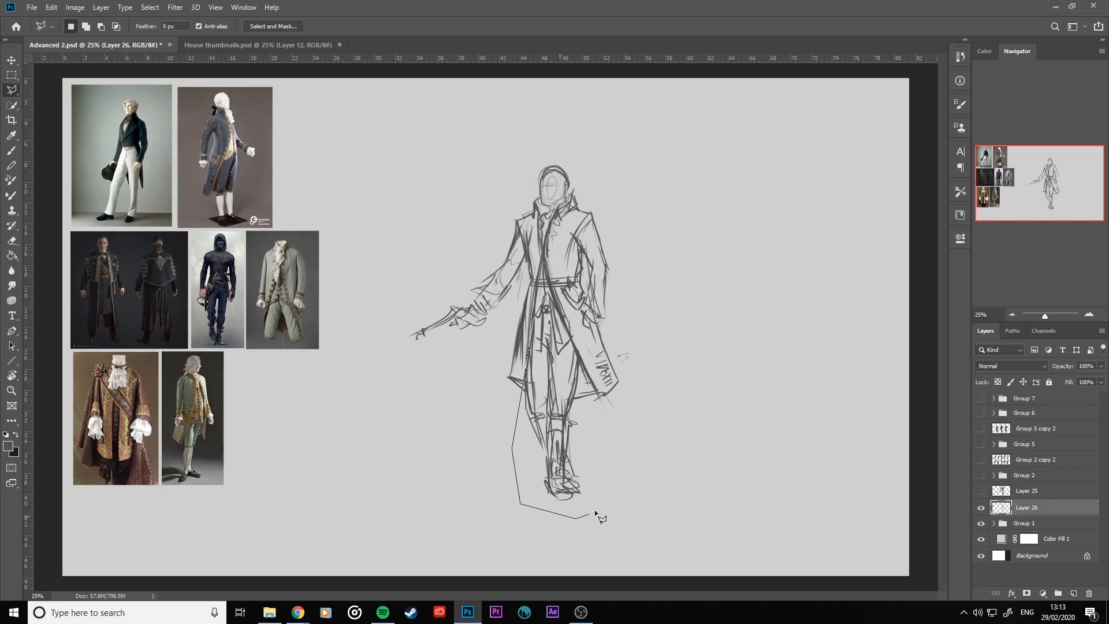
pyautogui.click(596, 409)
pyautogui.click(546, 297)
pyautogui.hotkey('ctrl', 't')
pyautogui.moveTo(561, 519); pyautogui.dragTo(561, 510)
pyautogui.moveTo(563, 491); pyautogui.dragTo(555, 515)
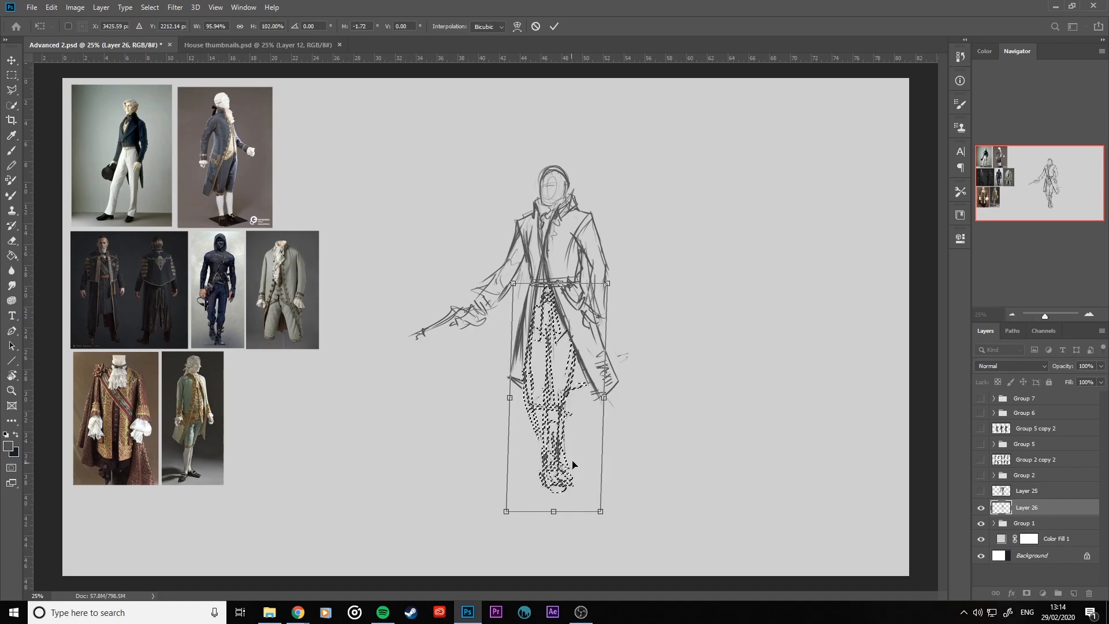
pyautogui.click(554, 26)
pyautogui.hotkey('ctrl', 'd')
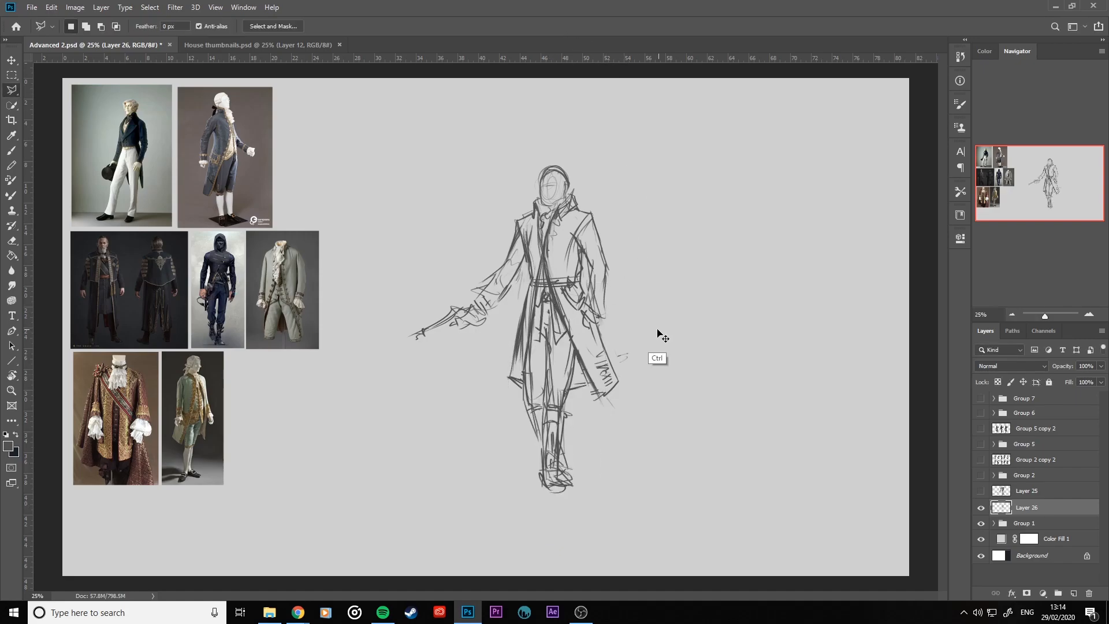
# - Erase the heavy overlapping lines inside the trousers between the crotch and the knees
pyautogui.click(12, 240)
pyautogui.moveTo(546, 346); pyautogui.dragTo(549, 404)
pyautogui.moveTo(544, 324); pyautogui.dragTo(545, 337)
pyautogui.moveTo(561, 389); pyautogui.dragTo(563, 395)
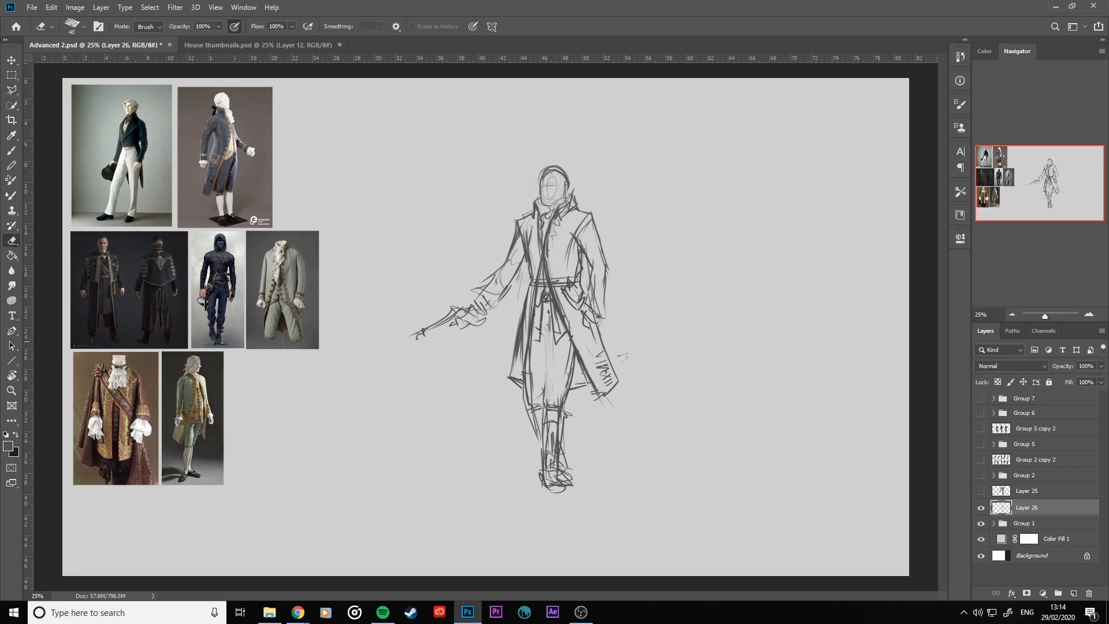
# - Redraw the inner trouser lines, and sketch the boot shafts and the feet
pyautogui.click(12, 152)
pyautogui.moveTo(544, 333); pyautogui.dragTo(547, 403)
pyautogui.moveTo(546, 343)
pyautogui.mouseDown()
pyautogui.moveTo(549, 380)
pyautogui.moveTo(565, 382)
pyautogui.moveTo(545, 487)
pyautogui.mouseUp()
pyautogui.moveTo(543, 486); pyautogui.dragTo(566, 486)
pyautogui.moveTo(528, 408)
pyautogui.mouseDown()
pyautogui.moveTo(581, 469)
pyautogui.moveTo(525, 474)
pyautogui.mouseUp()
pyautogui.moveTo(541, 428); pyautogui.dragTo(541, 473)
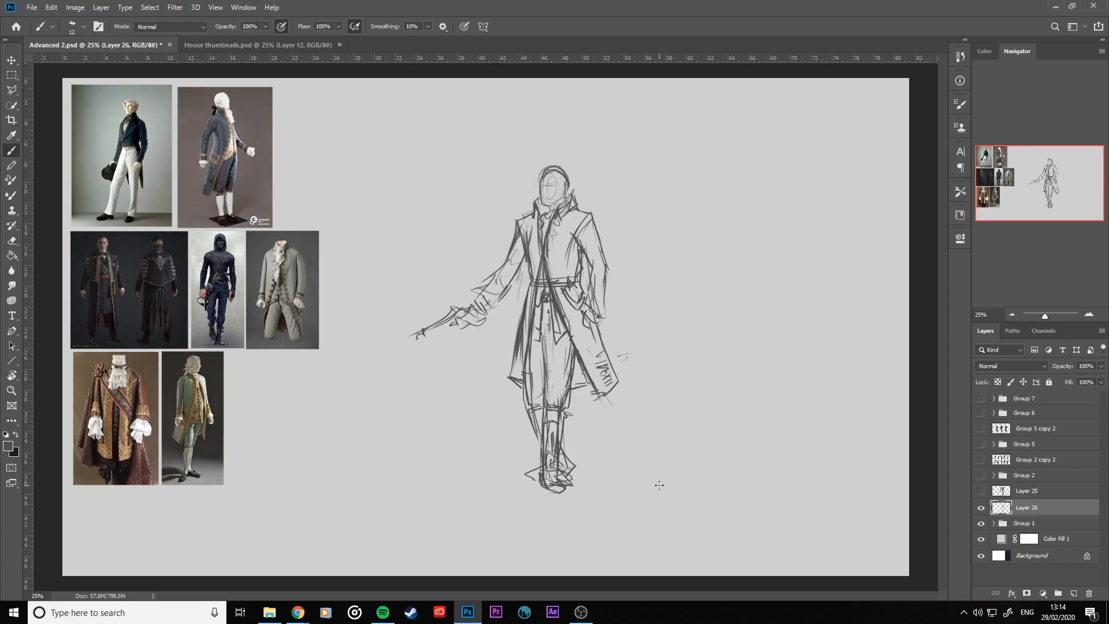
# - Mirror the canvas horizontally and free-transform the figure slightly larger and taller
pyautogui.hotkey('ctrl', 'shift', 'h')
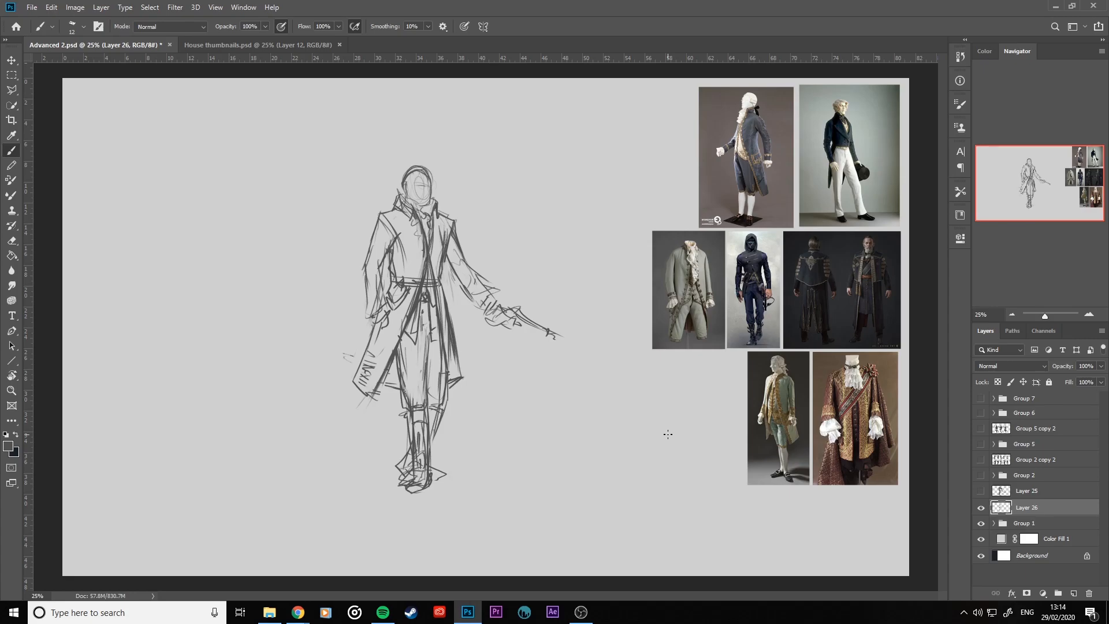
pyautogui.hotkey('ctrl', 't')
pyautogui.moveTo(567, 161); pyautogui.dragTo(577, 147)
pyautogui.click(554, 26)
# - Strengthen the outline of the hanging arm's sleeve, cuff and hand
pyautogui.moveTo(363, 280); pyautogui.dragTo(373, 323)
pyautogui.moveTo(372, 332); pyautogui.dragTo(383, 307)
pyautogui.moveTo(365, 261); pyautogui.dragTo(371, 311)
pyautogui.moveTo(391, 273); pyautogui.dragTo(383, 334)
# - Add chest, neck and collar lines to the coat, and touch up the head and both sleeve cuffs
pyautogui.moveTo(399, 232)
pyautogui.mouseDown()
pyautogui.moveTo(397, 263)
pyautogui.moveTo(421, 261)
pyautogui.mouseUp()
pyautogui.moveTo(423, 209); pyautogui.dragTo(421, 252)
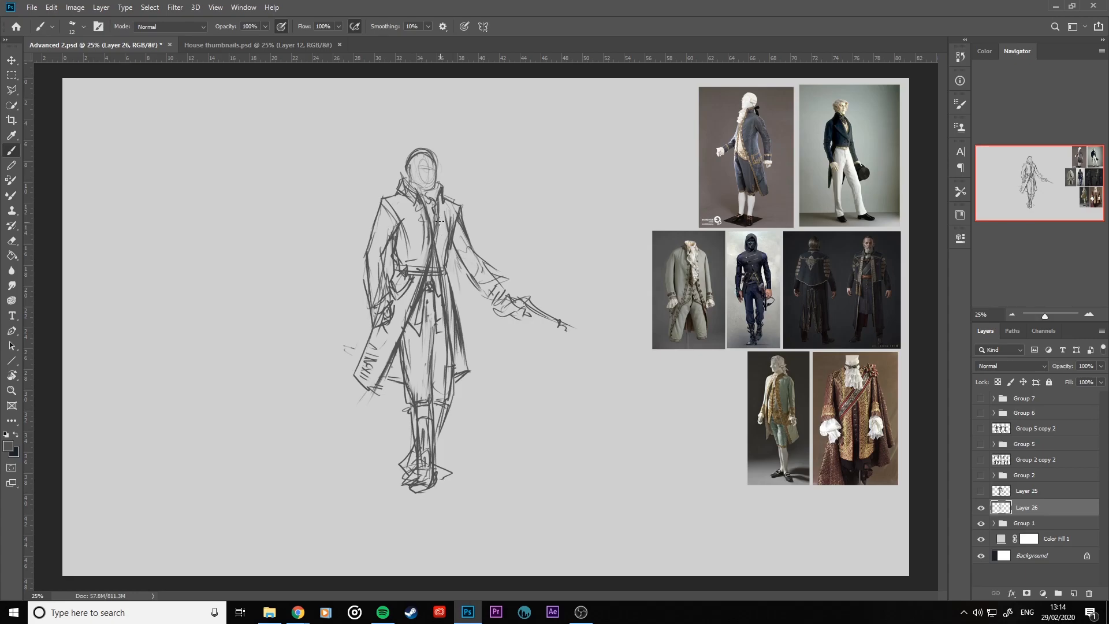
pyautogui.moveTo(438, 197); pyautogui.dragTo(430, 212)
pyautogui.moveTo(420, 162); pyautogui.dragTo(430, 152)
pyautogui.moveTo(469, 280)
pyautogui.mouseDown()
pyautogui.moveTo(484, 306)
pyautogui.moveTo(495, 294)
pyautogui.moveTo(490, 302)
pyautogui.mouseUp()
pyautogui.moveTo(383, 319); pyautogui.dragTo(387, 305)
# - Strengthen the coat skirt's side edges, corner folds and front opening, and add the back hem line
pyautogui.moveTo(502, 284); pyautogui.dragTo(462, 374)
pyautogui.moveTo(470, 369); pyautogui.dragTo(463, 384)
pyautogui.moveTo(452, 327); pyautogui.dragTo(458, 398)
pyautogui.moveTo(470, 296)
pyautogui.mouseDown()
pyautogui.moveTo(458, 370)
pyautogui.moveTo(469, 389)
pyautogui.mouseUp()
pyautogui.moveTo(411, 324); pyautogui.dragTo(380, 405)
pyautogui.moveTo(420, 277); pyautogui.dragTo(411, 308)
pyautogui.moveTo(362, 381)
pyautogui.mouseDown()
pyautogui.moveTo(380, 405)
pyautogui.moveTo(402, 385)
pyautogui.mouseUp()
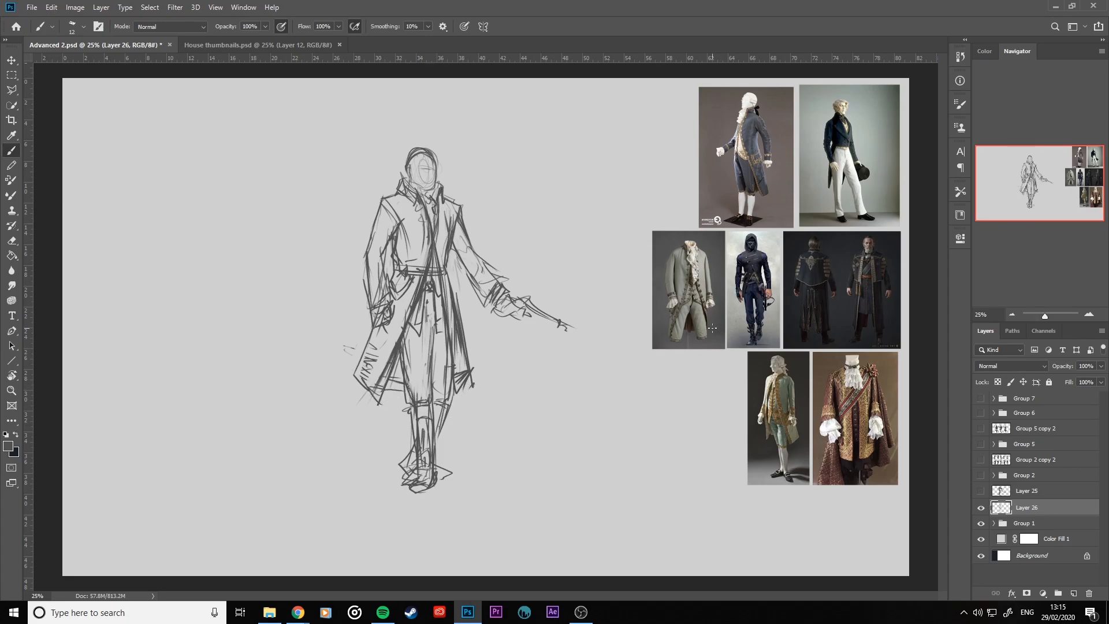
# - Erase the stray lines and hatching inside the coat skirt's two panels
pyautogui.press('e')
pyautogui.moveTo(456, 328)
pyautogui.mouseDown()
pyautogui.moveTo(445, 289)
pyautogui.moveTo(460, 384)
pyautogui.mouseUp()
pyautogui.moveTo(396, 341)
pyautogui.mouseDown()
pyautogui.moveTo(377, 385)
pyautogui.moveTo(370, 356)
pyautogui.moveTo(363, 369)
pyautogui.mouseUp()
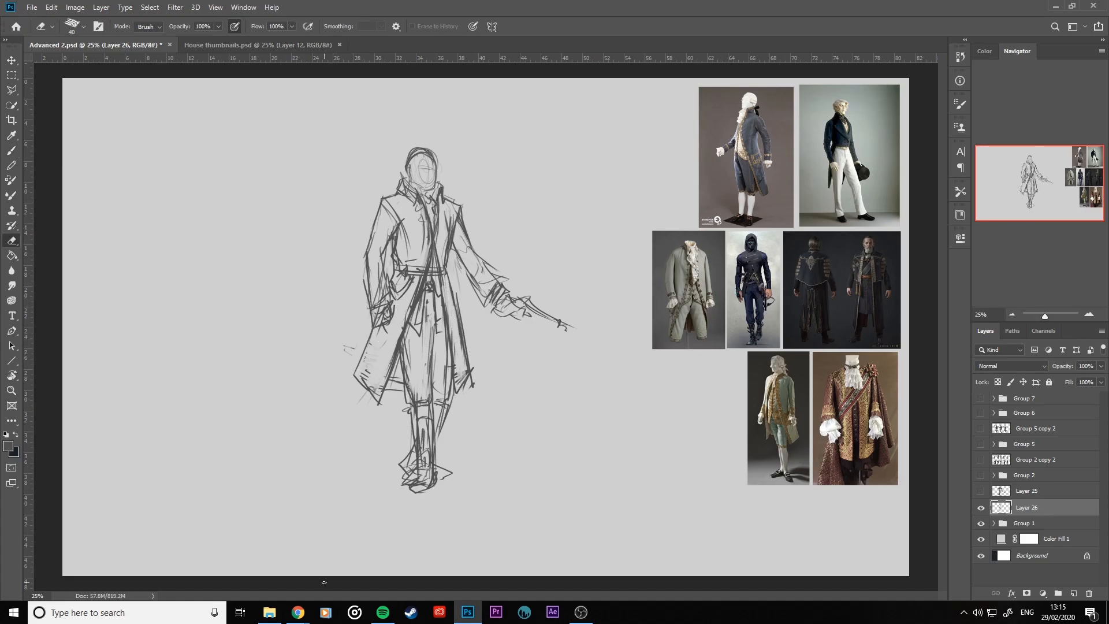
pyautogui.press('b')
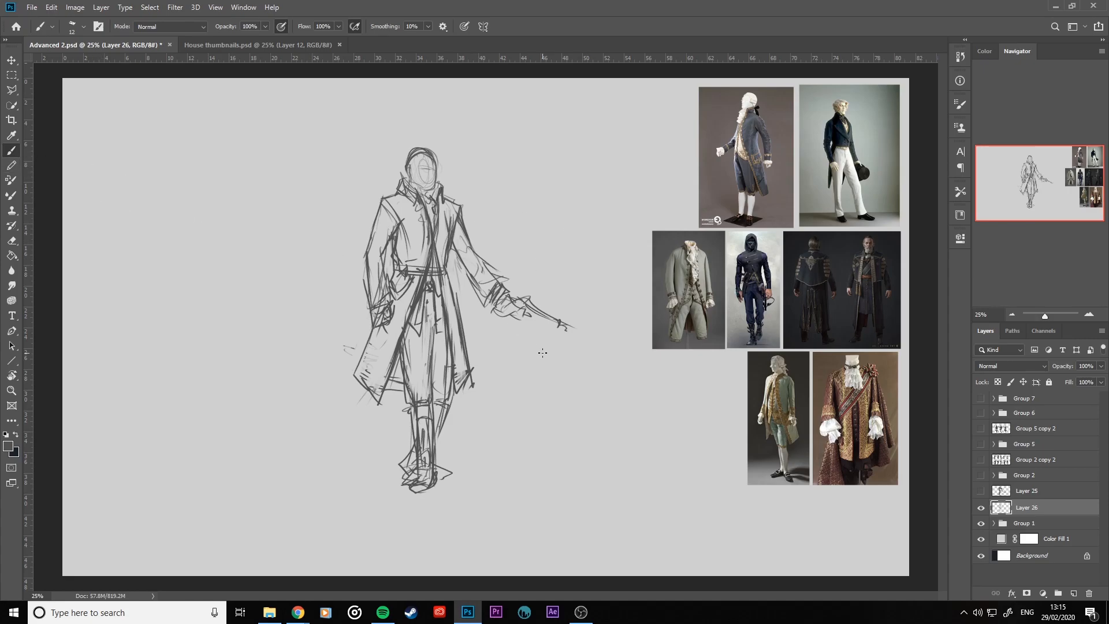
# - Add a new layer above Layer 25 and set the foreground colour to a dark red
pyautogui.click(1040, 491)
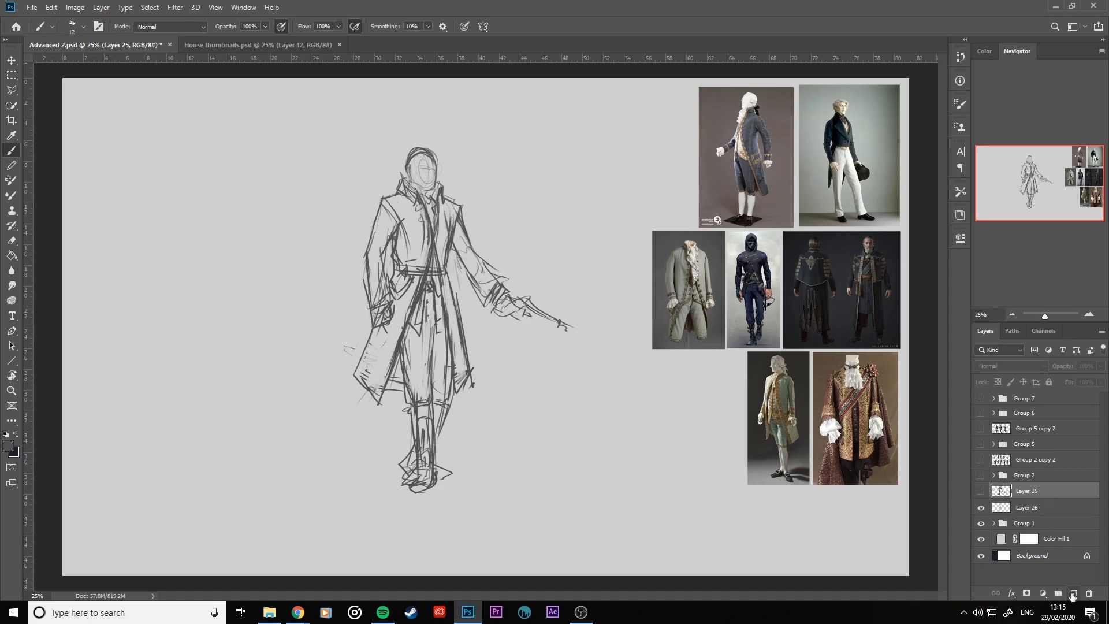
pyautogui.click(1074, 594)
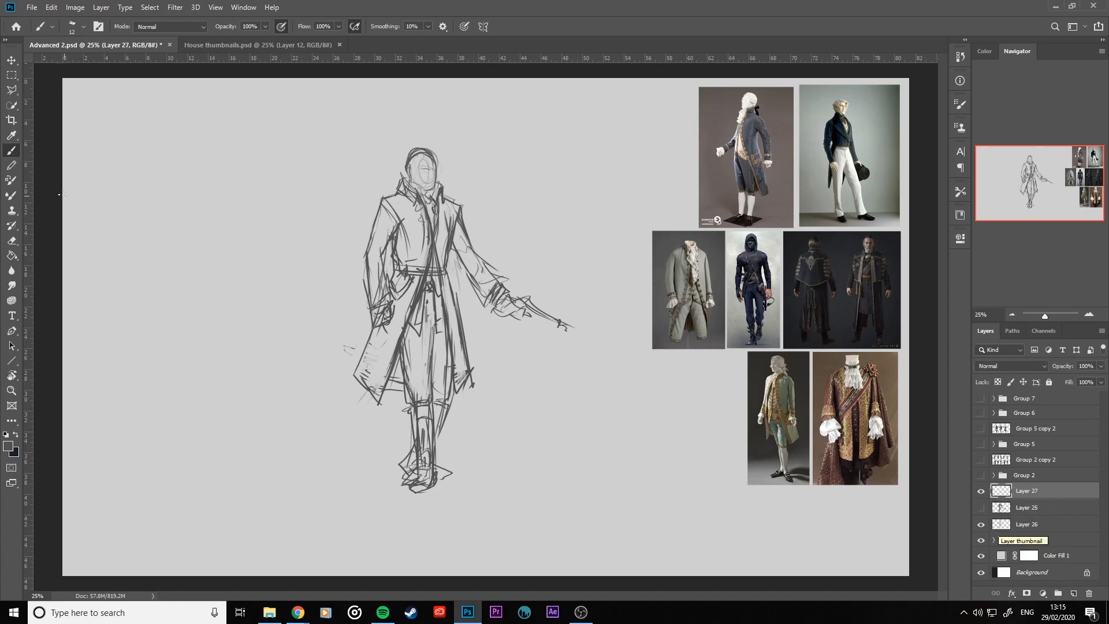
pyautogui.click(9, 447)
pyautogui.moveTo(103, 339); pyautogui.dragTo(106, 357)
pyautogui.click(234, 290)
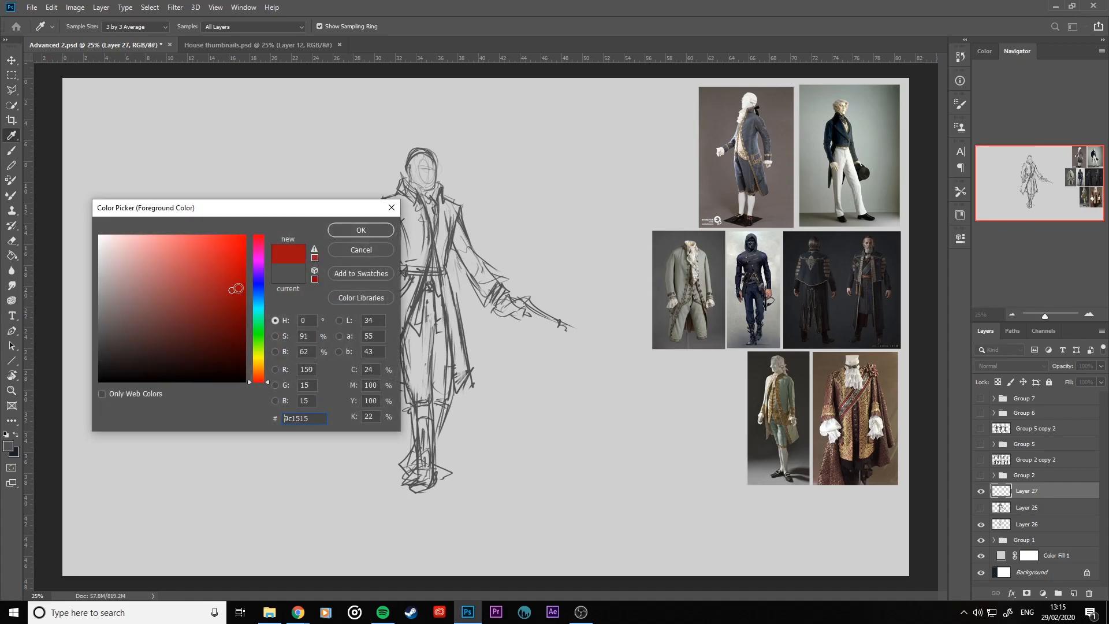
pyautogui.click(361, 230)
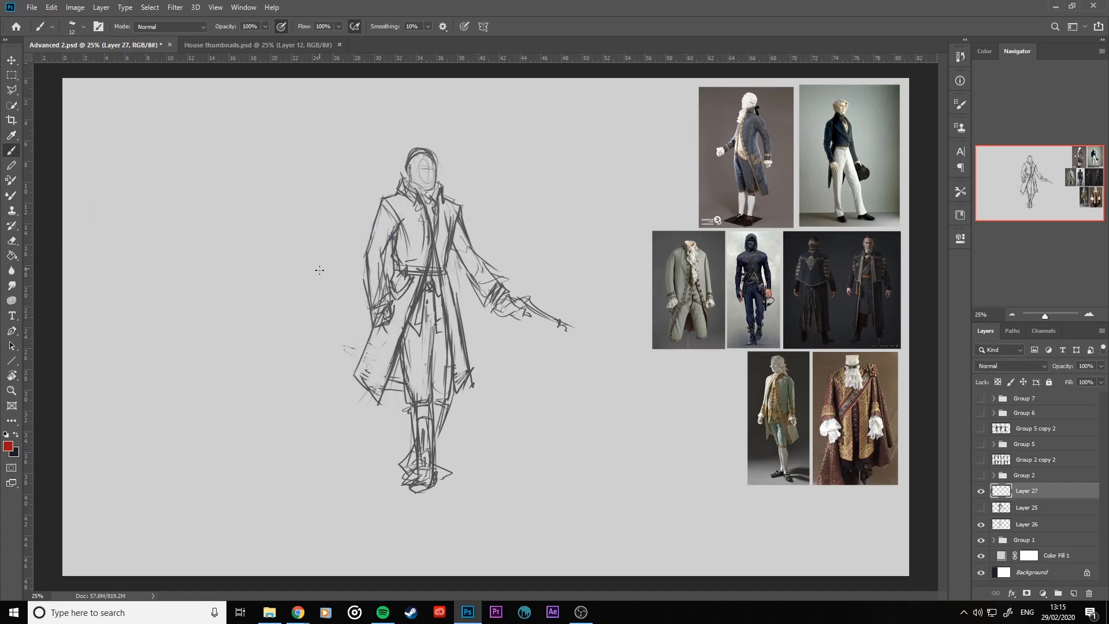
# - Enlarge the brush to 40 and draw a hatched red square with an arrow to a small square beside the figure
pyautogui.press(']')
pyautogui.press(']')
pyautogui.press(']')
pyautogui.press(']')
pyautogui.moveTo(151, 168)
pyautogui.mouseDown()
pyautogui.moveTo(150, 233)
pyautogui.moveTo(151, 171)
pyautogui.moveTo(213, 171)
pyautogui.moveTo(214, 228)
pyautogui.moveTo(150, 231)
pyautogui.mouseUp()
pyautogui.moveTo(230, 196)
pyautogui.mouseDown()
pyautogui.moveTo(248, 206)
pyautogui.moveTo(289, 195)
pyautogui.moveTo(282, 202)
pyautogui.mouseUp()
pyautogui.moveTo(159, 181)
pyautogui.mouseDown()
pyautogui.moveTo(157, 210)
pyautogui.moveTo(201, 188)
pyautogui.moveTo(205, 226)
pyautogui.mouseUp()
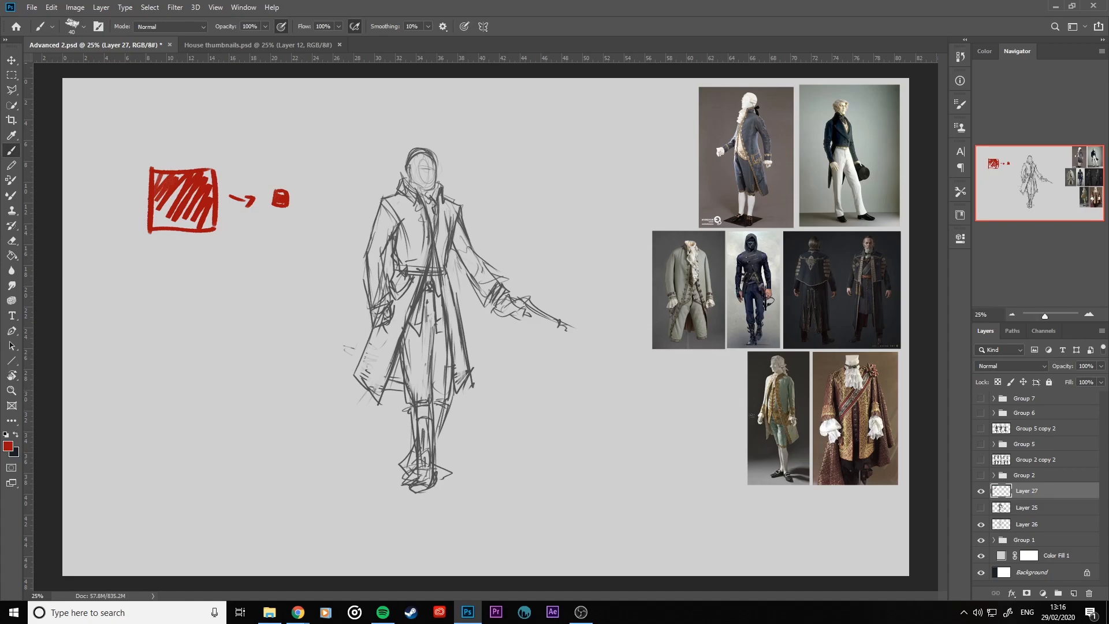
# - Hide the red demonstration layer and lower Layer 26's opacity to 37%
pyautogui.click(981, 491)
pyautogui.click(1019, 524)
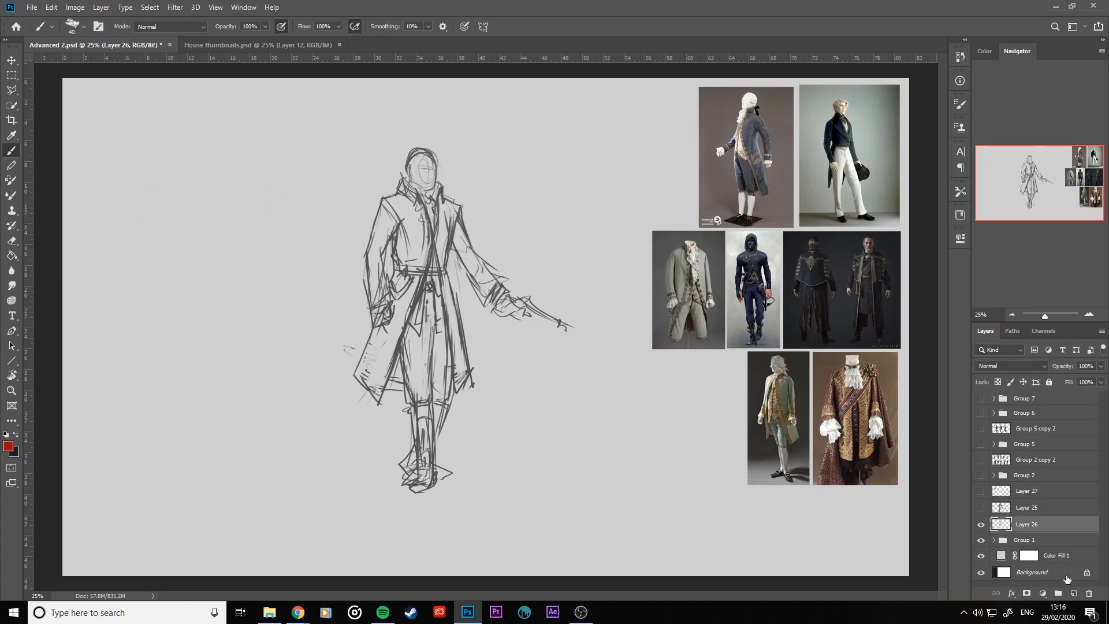
pyautogui.moveTo(1062, 366); pyautogui.dragTo(1026, 374)
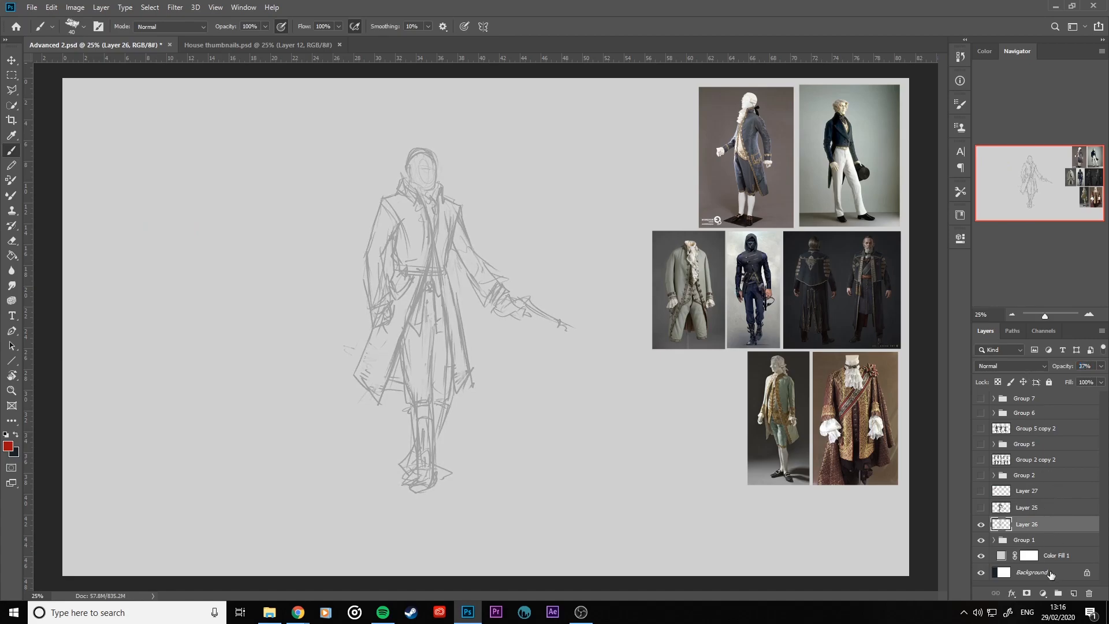
# - Add a new layer above Layer 26 and set the foreground colour to near black
pyautogui.click(1073, 594)
pyautogui.click(8, 446)
pyautogui.moveTo(193, 322)
pyautogui.mouseDown()
pyautogui.moveTo(98, 315)
pyautogui.moveTo(96, 363)
pyautogui.mouseUp()
pyautogui.click(359, 230)
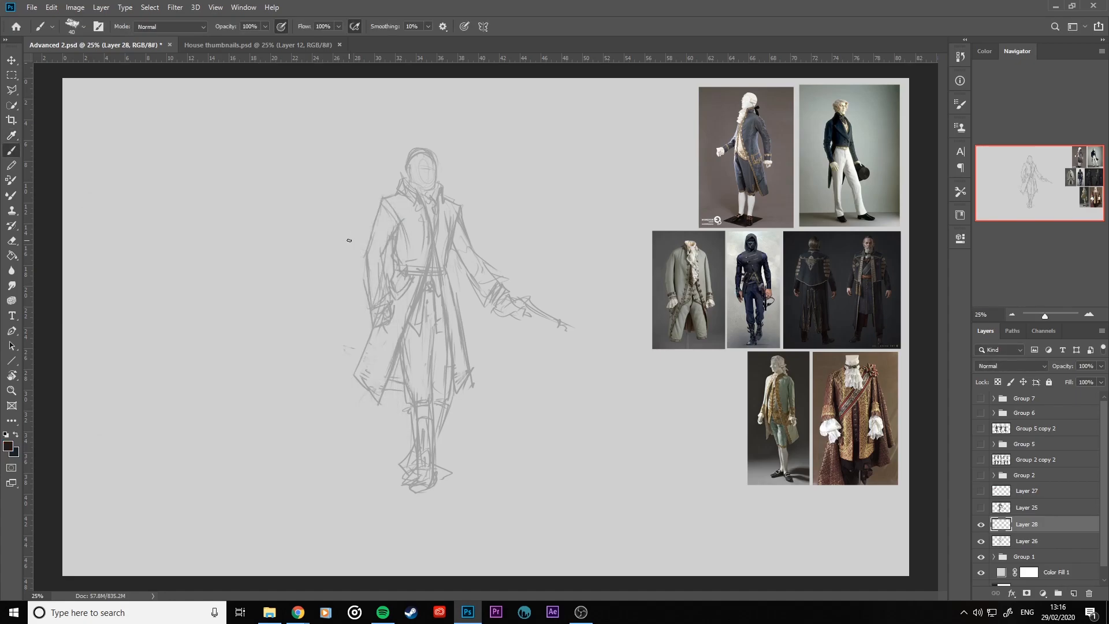
# - With a smaller brush, outline the coat's collar, front edges, waist belt and outer side in clean lines
pyautogui.press('[')
pyautogui.press('[')
pyautogui.moveTo(379, 200)
pyautogui.mouseDown()
pyautogui.moveTo(439, 187)
pyautogui.moveTo(444, 205)
pyautogui.moveTo(418, 207)
pyautogui.moveTo(417, 301)
pyautogui.moveTo(376, 405)
pyautogui.mouseUp()
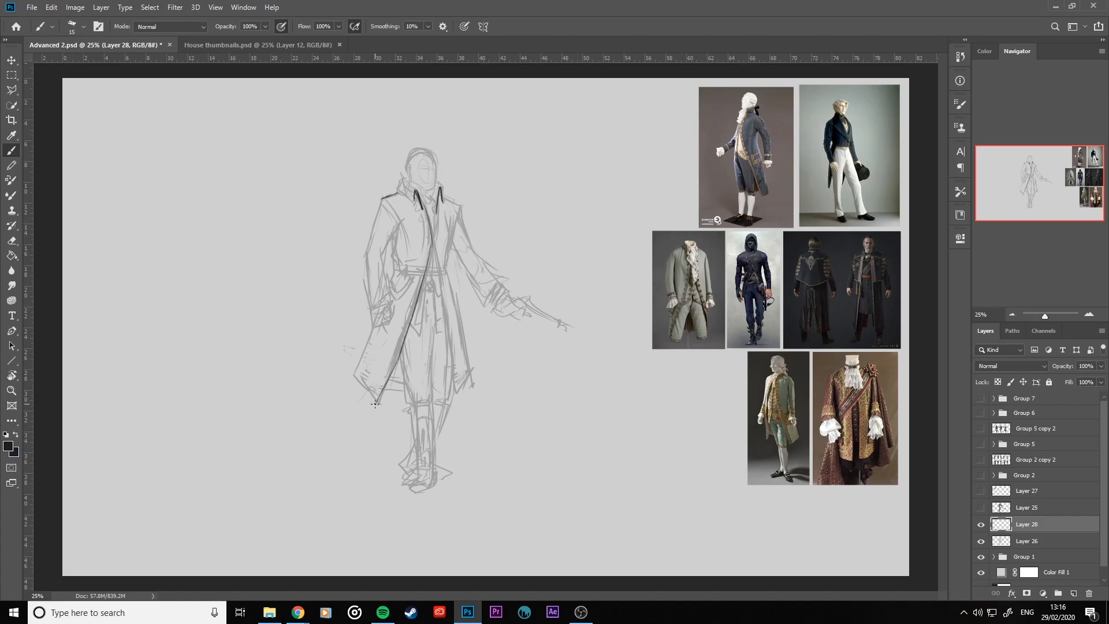
pyautogui.moveTo(440, 208)
pyautogui.mouseDown()
pyautogui.moveTo(433, 248)
pyautogui.moveTo(453, 375)
pyautogui.mouseUp()
pyautogui.moveTo(424, 243)
pyautogui.mouseDown()
pyautogui.moveTo(443, 265)
pyautogui.moveTo(457, 213)
pyautogui.moveTo(408, 347)
pyautogui.moveTo(394, 236)
pyautogui.moveTo(397, 261)
pyautogui.mouseUp()
pyautogui.moveTo(397, 270); pyautogui.dragTo(393, 280)
pyautogui.moveTo(399, 274); pyautogui.dragTo(445, 272)
pyautogui.moveTo(454, 232)
pyautogui.mouseDown()
pyautogui.moveTo(471, 374)
pyautogui.moveTo(463, 384)
pyautogui.moveTo(459, 346)
pyautogui.moveTo(457, 393)
pyautogui.moveTo(455, 380)
pyautogui.moveTo(456, 390)
pyautogui.moveTo(473, 375)
pyautogui.mouseUp()
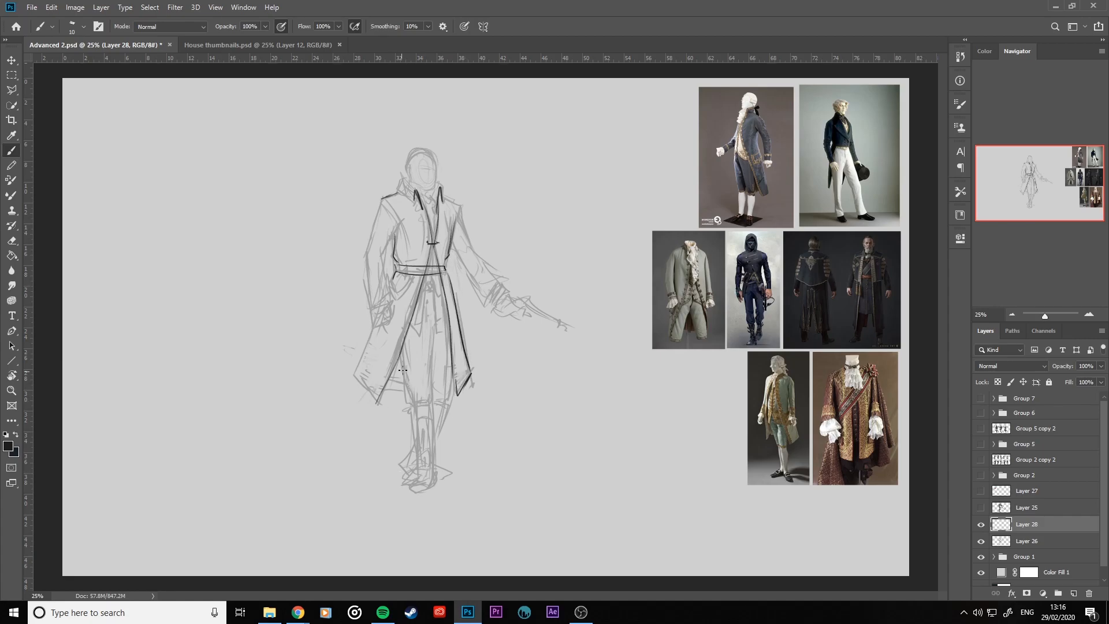
# - Outline the swept-back coat panel's hem and outer edge, and the hanging arm's shoulder, sleeve and cuff
pyautogui.moveTo(354, 374); pyautogui.dragTo(377, 401)
pyautogui.moveTo(377, 325); pyautogui.dragTo(355, 374)
pyautogui.moveTo(392, 194); pyautogui.dragTo(365, 254)
pyautogui.moveTo(404, 218)
pyautogui.mouseDown()
pyautogui.moveTo(380, 253)
pyautogui.moveTo(388, 294)
pyautogui.mouseUp()
pyautogui.moveTo(367, 256)
pyautogui.mouseDown()
pyautogui.moveTo(371, 309)
pyautogui.moveTo(388, 306)
pyautogui.mouseUp()
pyautogui.moveTo(388, 282); pyautogui.dragTo(383, 298)
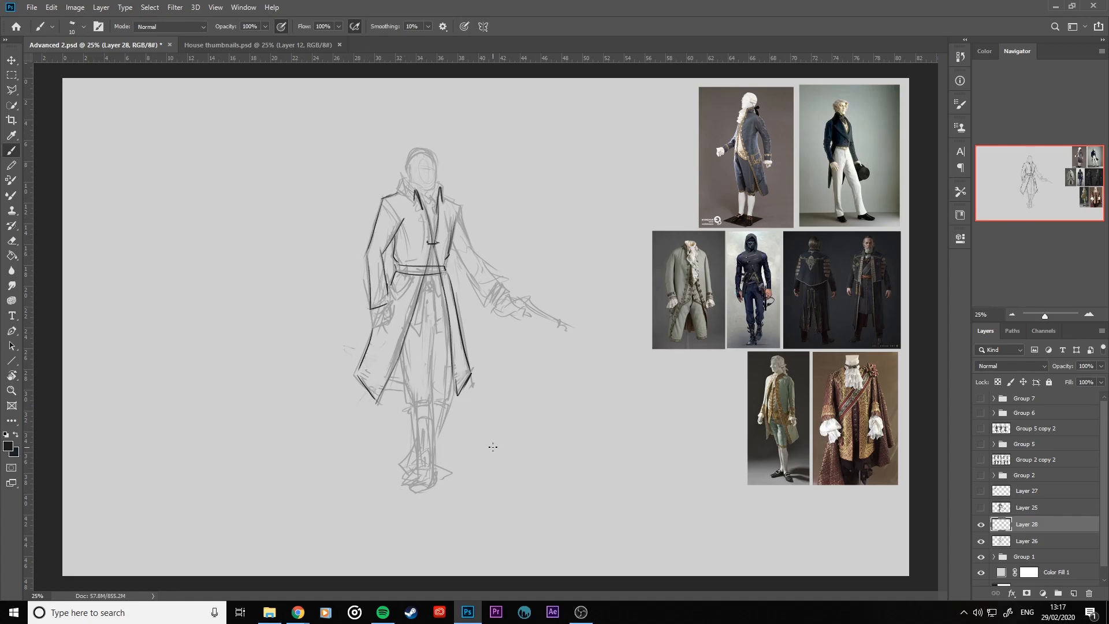
# - Outline the pistol arm's shoulder, both sleeve edges and the cuff
pyautogui.moveTo(444, 198)
pyautogui.mouseDown()
pyautogui.moveTo(462, 213)
pyautogui.moveTo(471, 274)
pyautogui.mouseUp()
pyautogui.moveTo(461, 220)
pyautogui.mouseDown()
pyautogui.moveTo(496, 294)
pyautogui.moveTo(471, 268)
pyautogui.moveTo(491, 309)
pyautogui.mouseUp()
pyautogui.moveTo(500, 289)
pyautogui.mouseDown()
pyautogui.moveTo(476, 253)
pyautogui.moveTo(499, 295)
pyautogui.mouseUp()
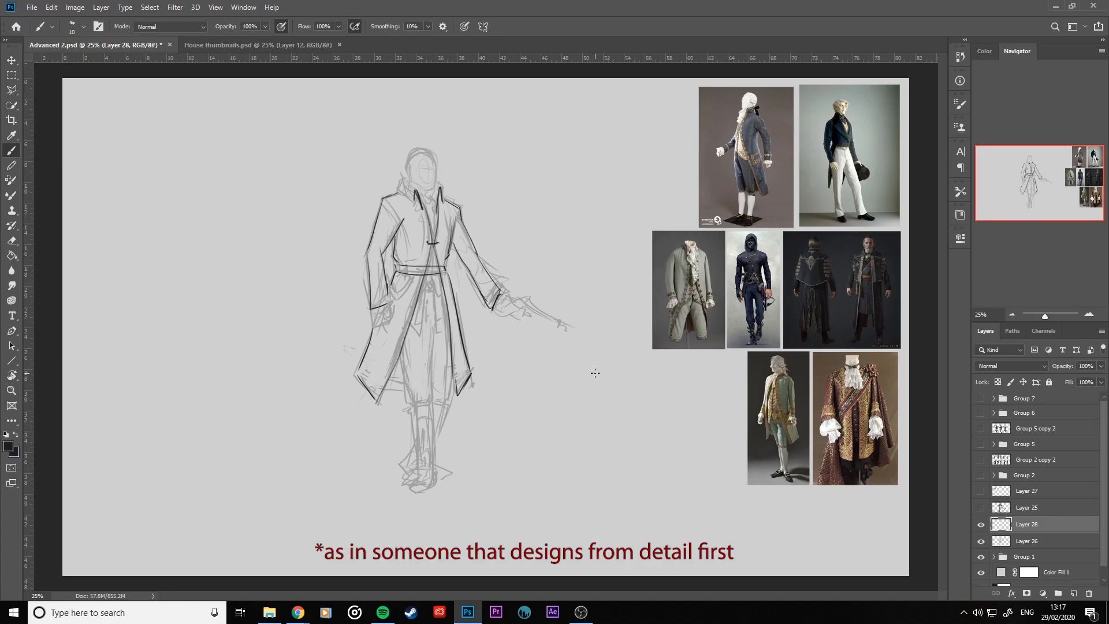
pyautogui.moveTo(403, 175)
pyautogui.mouseDown()
pyautogui.moveTo(416, 190)
pyautogui.moveTo(401, 188)
pyautogui.moveTo(429, 211)
pyautogui.mouseUp()
pyautogui.hotkey('ctrl', 'z')
pyautogui.hotkey('ctrl', 'z')
# - Outline the pointed waistcoat flaps, the raised collar and both hands
pyautogui.moveTo(431, 273)
pyautogui.mouseDown()
pyautogui.moveTo(425, 297)
pyautogui.moveTo(442, 295)
pyautogui.moveTo(422, 341)
pyautogui.moveTo(412, 339)
pyautogui.mouseUp()
pyautogui.moveTo(431, 292); pyautogui.dragTo(438, 338)
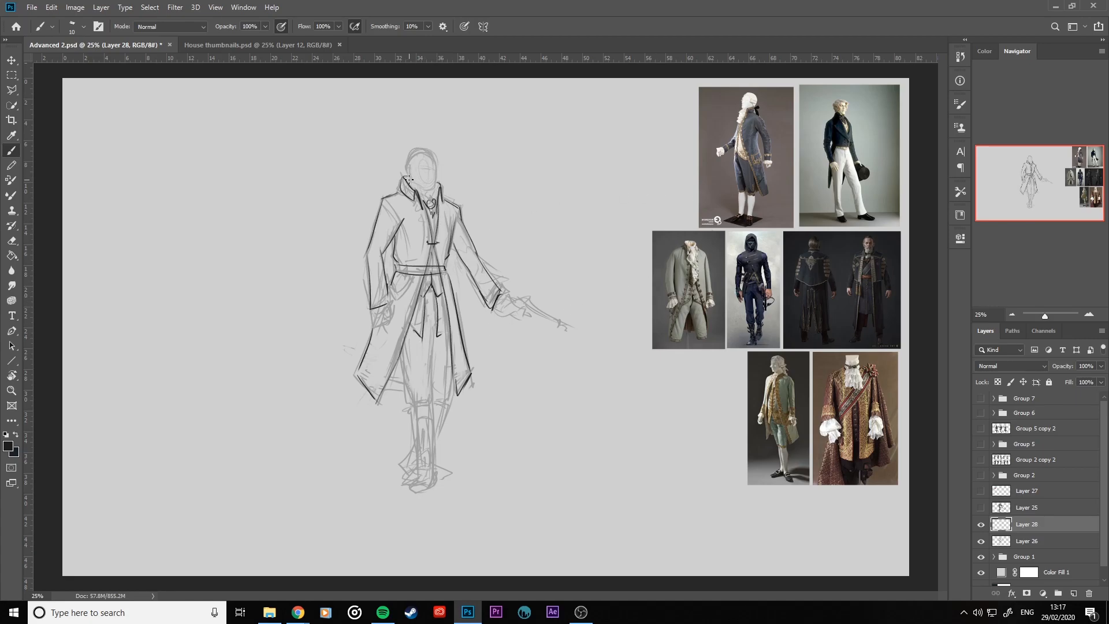
pyautogui.moveTo(409, 175)
pyautogui.mouseDown()
pyautogui.moveTo(434, 156)
pyautogui.moveTo(434, 188)
pyautogui.moveTo(437, 163)
pyautogui.moveTo(431, 190)
pyautogui.mouseUp()
pyautogui.moveTo(502, 315); pyautogui.dragTo(522, 310)
pyautogui.moveTo(373, 313)
pyautogui.mouseDown()
pyautogui.moveTo(393, 305)
pyautogui.moveTo(369, 315)
pyautogui.moveTo(391, 323)
pyautogui.mouseUp()
# - Lower Layer 26's opacity to 21%, and outline the front trouser leg, knee cuff and outer boot edge on Layer 28
pyautogui.click(1034, 541)
pyautogui.moveTo(1066, 367); pyautogui.dragTo(1055, 370)
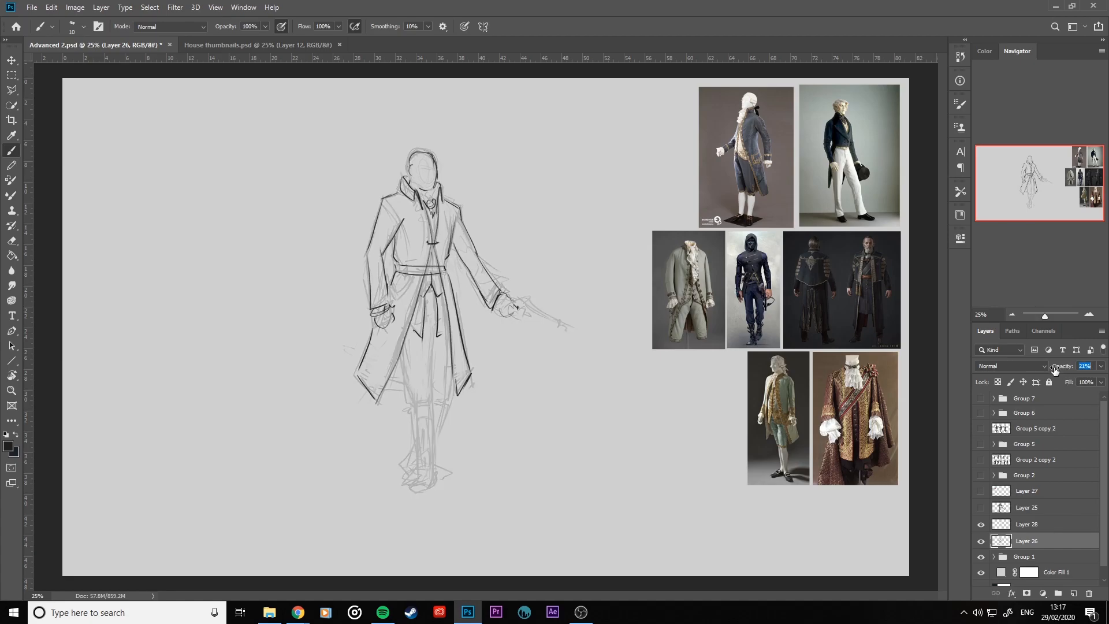
pyautogui.click(1045, 525)
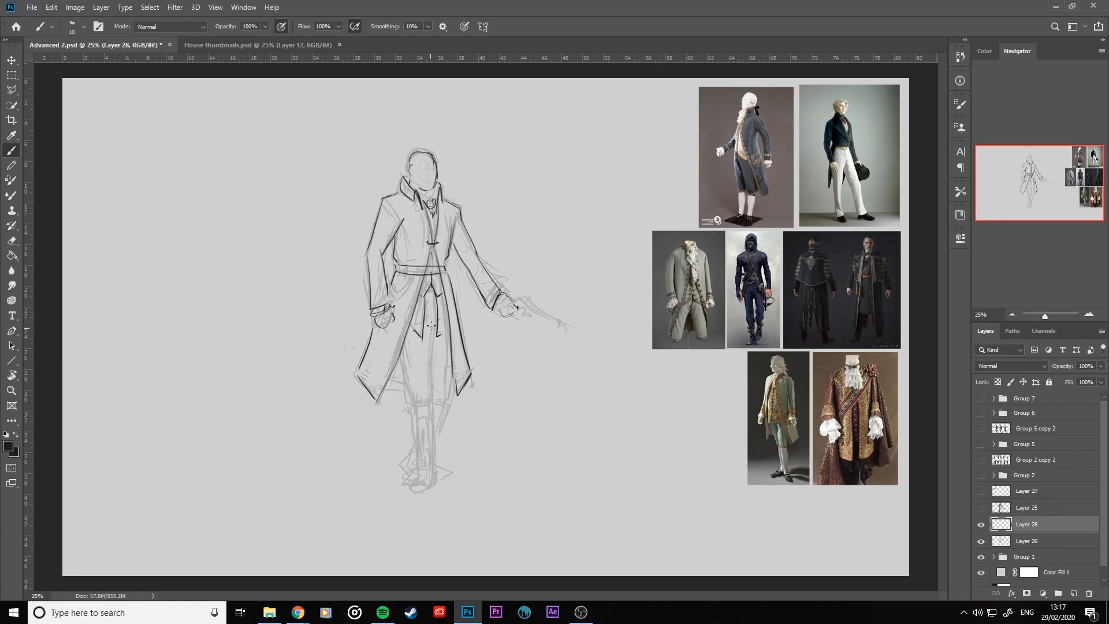
pyautogui.moveTo(431, 350); pyautogui.dragTo(429, 409)
pyautogui.moveTo(401, 355)
pyautogui.mouseDown()
pyautogui.moveTo(410, 404)
pyautogui.moveTo(427, 402)
pyautogui.moveTo(405, 406)
pyautogui.moveTo(404, 452)
pyautogui.mouseUp()
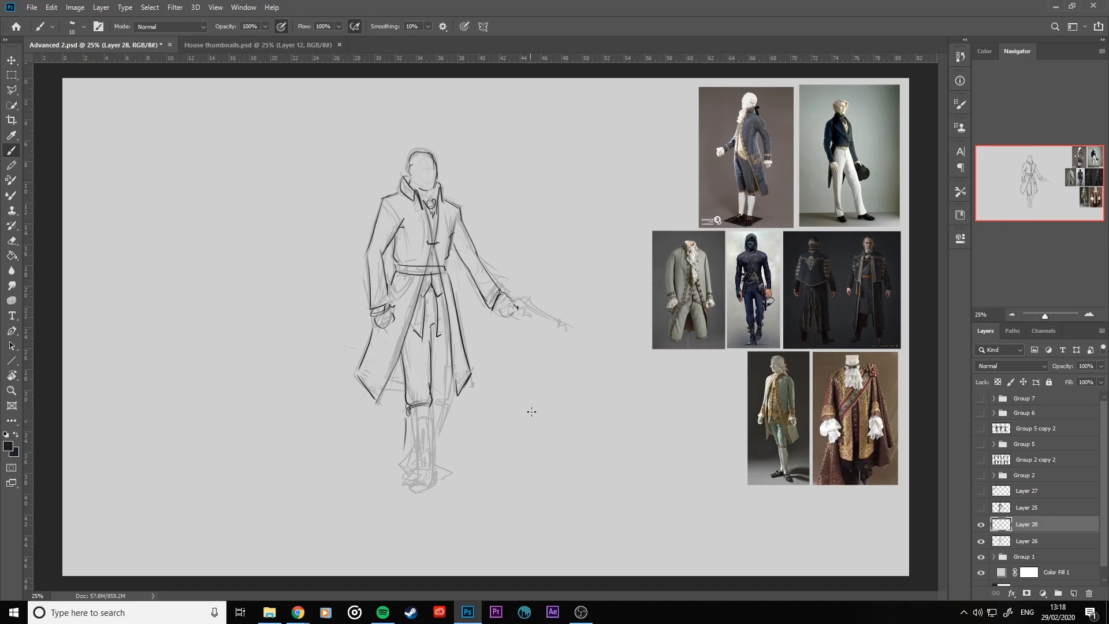
# - Draw the pistol in the outstretched hand, with its grip, hammer, long barrel and muzzle
pyautogui.moveTo(505, 296)
pyautogui.mouseDown()
pyautogui.moveTo(520, 304)
pyautogui.moveTo(504, 317)
pyautogui.mouseUp()
pyautogui.moveTo(522, 295)
pyautogui.mouseDown()
pyautogui.moveTo(524, 312)
pyautogui.moveTo(520, 288)
pyautogui.moveTo(516, 301)
pyautogui.moveTo(530, 298)
pyautogui.moveTo(532, 315)
pyautogui.moveTo(566, 339)
pyautogui.mouseUp()
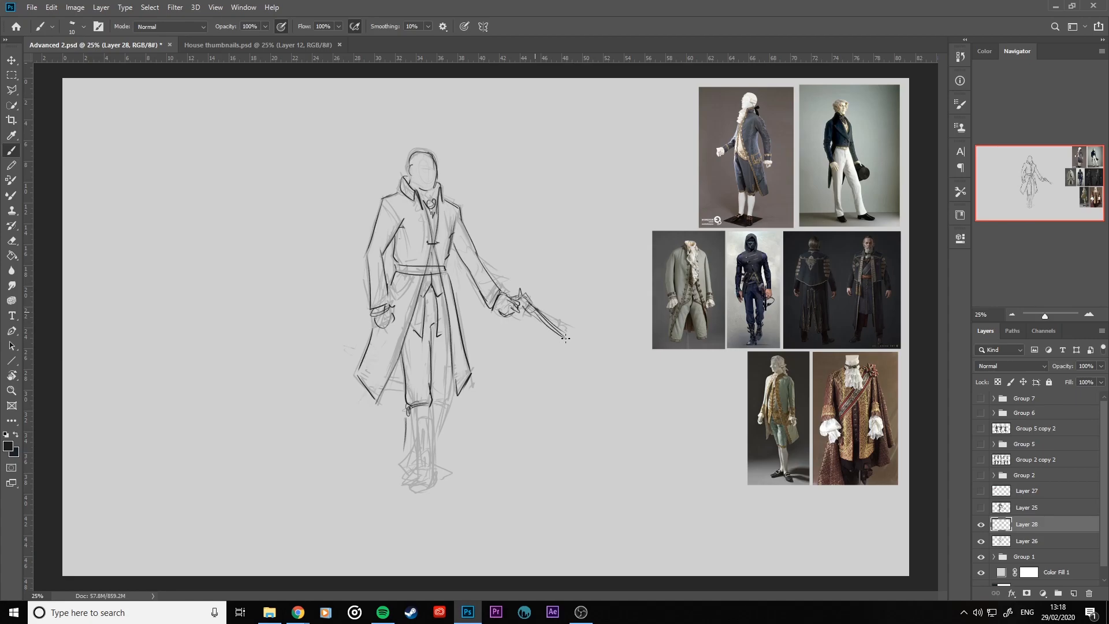
pyautogui.moveTo(509, 300)
pyautogui.mouseDown()
pyautogui.moveTo(501, 313)
pyautogui.moveTo(518, 301)
pyautogui.moveTo(572, 340)
pyautogui.mouseUp()
pyautogui.moveTo(536, 309); pyautogui.dragTo(578, 347)
# - Add an armpit crease on the coat, darken the head outline and place buttons on the waistcoat
pyautogui.moveTo(451, 242); pyautogui.dragTo(453, 237)
pyautogui.moveTo(430, 151); pyautogui.dragTo(412, 169)
pyautogui.moveTo(429, 298)
pyautogui.mouseDown()
pyautogui.moveTo(430, 318)
pyautogui.moveTo(432, 306)
pyautogui.mouseUp()
pyautogui.moveTo(415, 415); pyautogui.dragTo(423, 460)
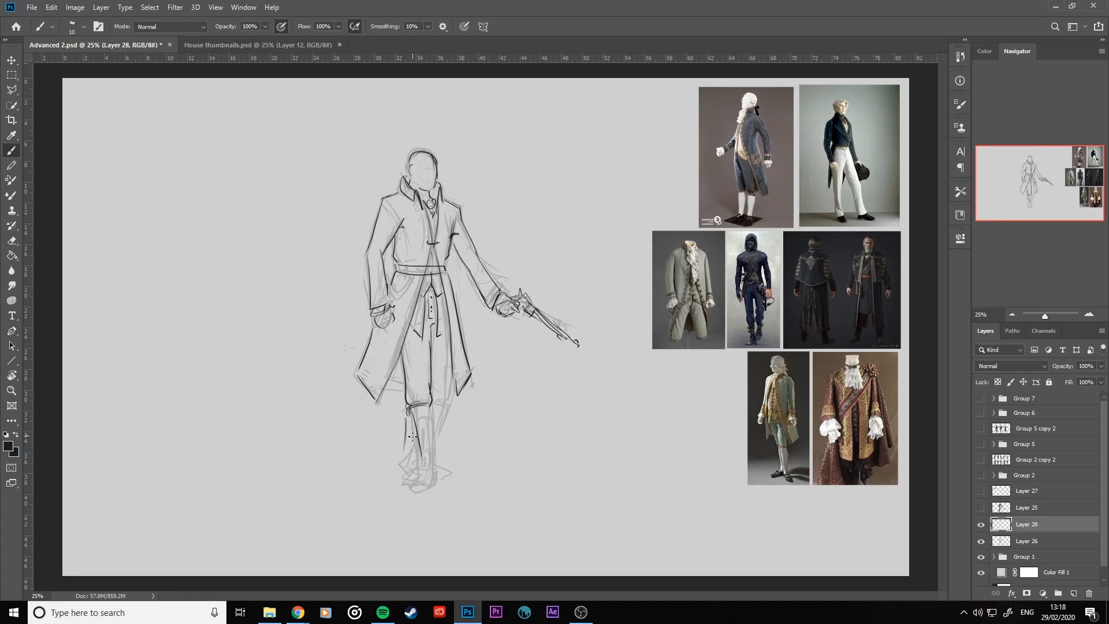
pyautogui.hotkey('ctrl', 'z')
pyautogui.moveTo(412, 410); pyautogui.dragTo(421, 461)
pyautogui.hotkey('ctrl', 'z')
pyautogui.moveTo(412, 410); pyautogui.dragTo(420, 467)
pyautogui.hotkey('ctrl', 'z')
pyautogui.moveTo(410, 414)
pyautogui.mouseDown()
pyautogui.moveTo(421, 463)
pyautogui.moveTo(432, 415)
pyautogui.moveTo(435, 462)
pyautogui.mouseUp()
pyautogui.press('ctrl')
pyautogui.hotkey('ctrl', 'z')
# - Outline the front boot's shaft and foot, and the rear leg's knee and calf edges
pyautogui.moveTo(430, 405); pyautogui.dragTo(431, 469)
pyautogui.moveTo(457, 365); pyautogui.dragTo(453, 398)
pyautogui.moveTo(436, 405)
pyautogui.mouseDown()
pyautogui.moveTo(487, 393)
pyautogui.moveTo(441, 412)
pyautogui.mouseUp()
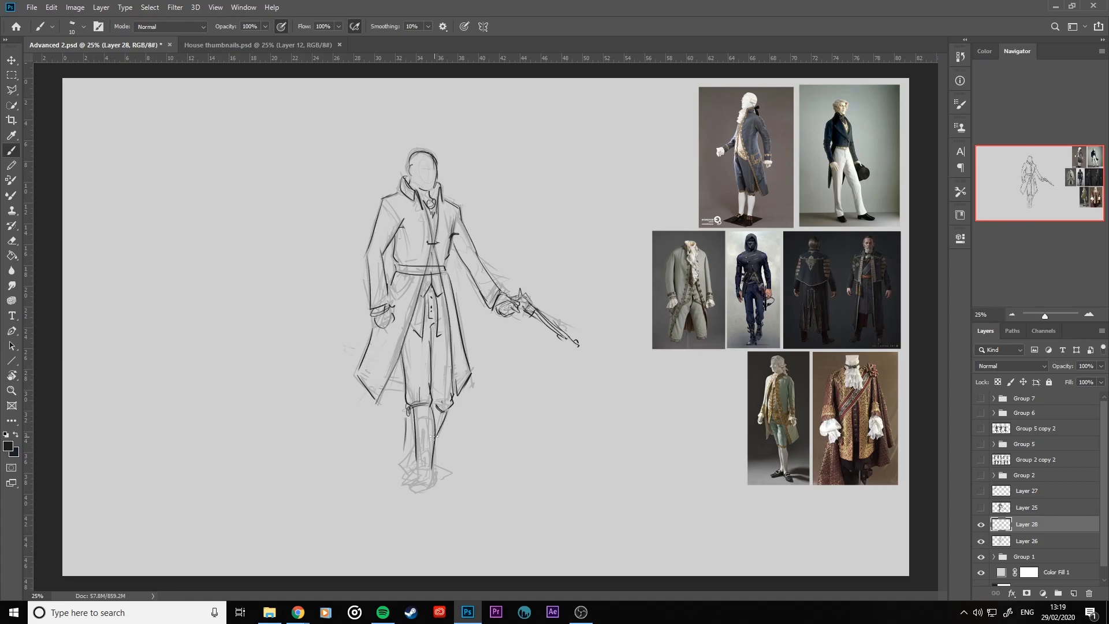
pyautogui.moveTo(411, 434)
pyautogui.mouseDown()
pyautogui.moveTo(402, 462)
pyautogui.moveTo(425, 486)
pyautogui.moveTo(446, 473)
pyautogui.moveTo(416, 452)
pyautogui.moveTo(408, 491)
pyautogui.moveTo(435, 486)
pyautogui.moveTo(416, 488)
pyautogui.moveTo(421, 468)
pyautogui.moveTo(434, 467)
pyautogui.moveTo(430, 446)
pyautogui.moveTo(434, 484)
pyautogui.mouseUp()
pyautogui.moveTo(434, 408)
pyautogui.mouseDown()
pyautogui.moveTo(434, 466)
pyautogui.moveTo(422, 467)
pyautogui.moveTo(419, 446)
pyautogui.moveTo(419, 469)
pyautogui.moveTo(436, 453)
pyautogui.moveTo(432, 467)
pyautogui.moveTo(416, 470)
pyautogui.moveTo(418, 460)
pyautogui.moveTo(413, 481)
pyautogui.moveTo(433, 481)
pyautogui.moveTo(425, 490)
pyautogui.moveTo(421, 447)
pyautogui.mouseUp()
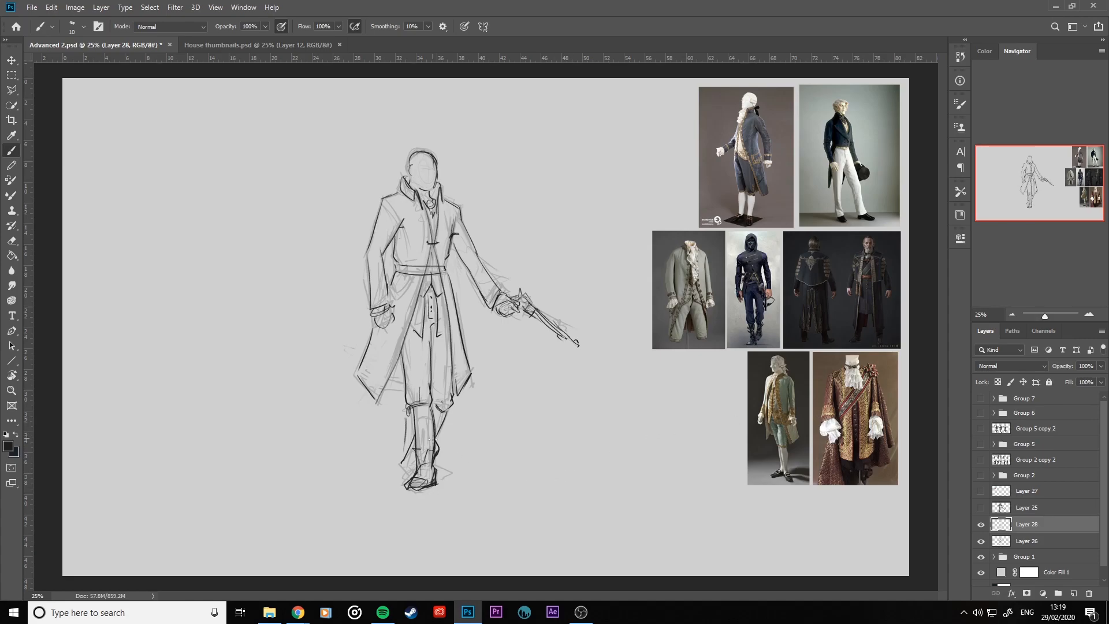
# - Draw the front boot's ankle detail, and the rear leg's knee cuff, trouser fold and foot
pyautogui.moveTo(420, 454)
pyautogui.mouseDown()
pyautogui.moveTo(422, 468)
pyautogui.moveTo(433, 449)
pyautogui.mouseUp()
pyautogui.moveTo(436, 443)
pyautogui.mouseDown()
pyautogui.moveTo(433, 469)
pyautogui.moveTo(421, 472)
pyautogui.moveTo(414, 445)
pyautogui.moveTo(401, 465)
pyautogui.moveTo(440, 474)
pyautogui.mouseUp()
pyautogui.moveTo(429, 408); pyautogui.dragTo(446, 415)
pyautogui.moveTo(443, 372); pyautogui.dragTo(435, 397)
pyautogui.moveTo(430, 477); pyautogui.dragTo(453, 470)
# - Darken the coat's front opening edges and draw curved, pointed trim shapes along both skirt panels
pyautogui.moveTo(437, 266); pyautogui.dragTo(444, 268)
pyautogui.moveTo(427, 210); pyautogui.dragTo(424, 223)
pyautogui.moveTo(421, 275)
pyautogui.mouseDown()
pyautogui.moveTo(401, 322)
pyautogui.moveTo(368, 349)
pyautogui.moveTo(378, 401)
pyautogui.mouseUp()
pyautogui.moveTo(369, 354); pyautogui.dragTo(401, 313)
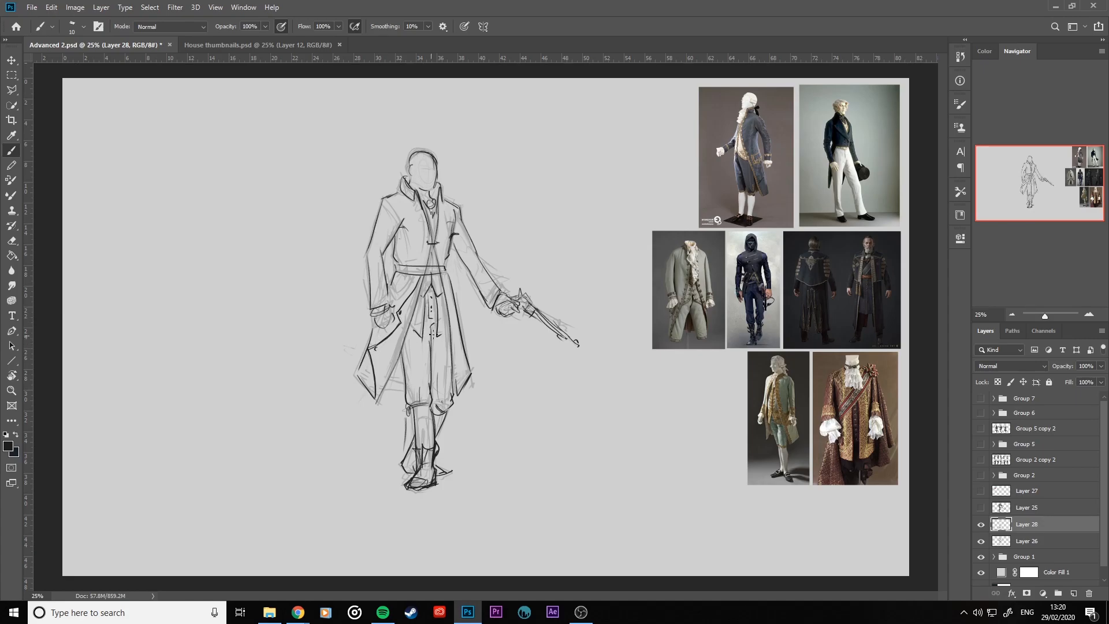
pyautogui.moveTo(446, 279)
pyautogui.mouseDown()
pyautogui.moveTo(472, 356)
pyautogui.moveTo(459, 393)
pyautogui.mouseUp()
pyautogui.moveTo(463, 331); pyautogui.dragTo(466, 356)
pyautogui.moveTo(385, 346)
pyautogui.mouseDown()
pyautogui.moveTo(375, 392)
pyautogui.moveTo(415, 305)
pyautogui.mouseUp()
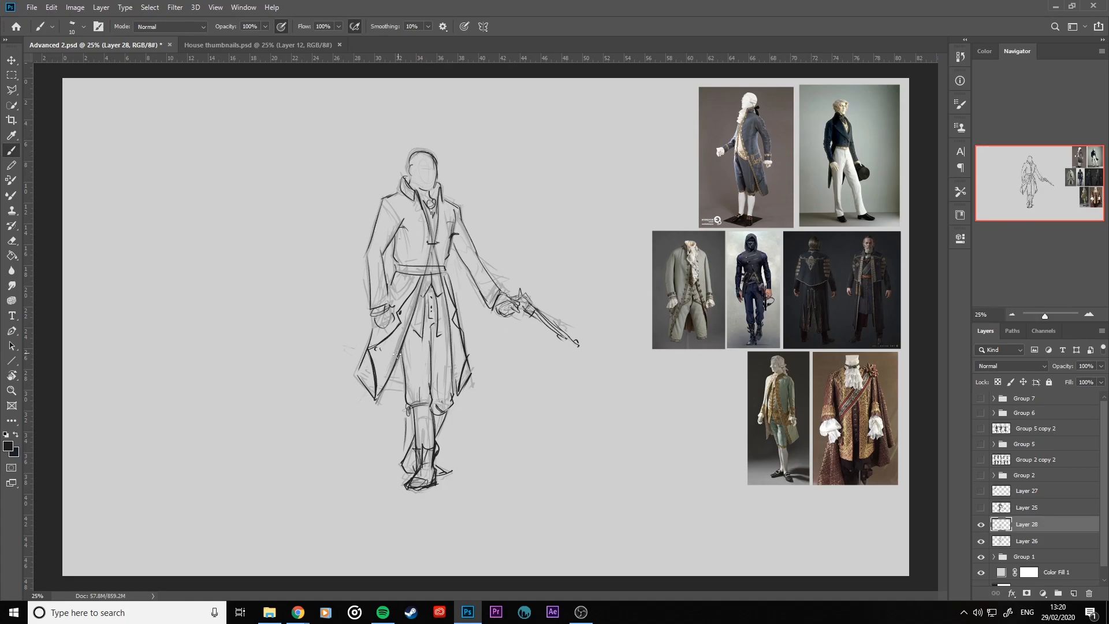
# - Darken the coat's V-shaped neckline edges and erase the stray lines crossing the belt
pyautogui.moveTo(423, 212); pyautogui.dragTo(434, 239)
pyautogui.moveTo(440, 196); pyautogui.dragTo(435, 241)
pyautogui.click(12, 240)
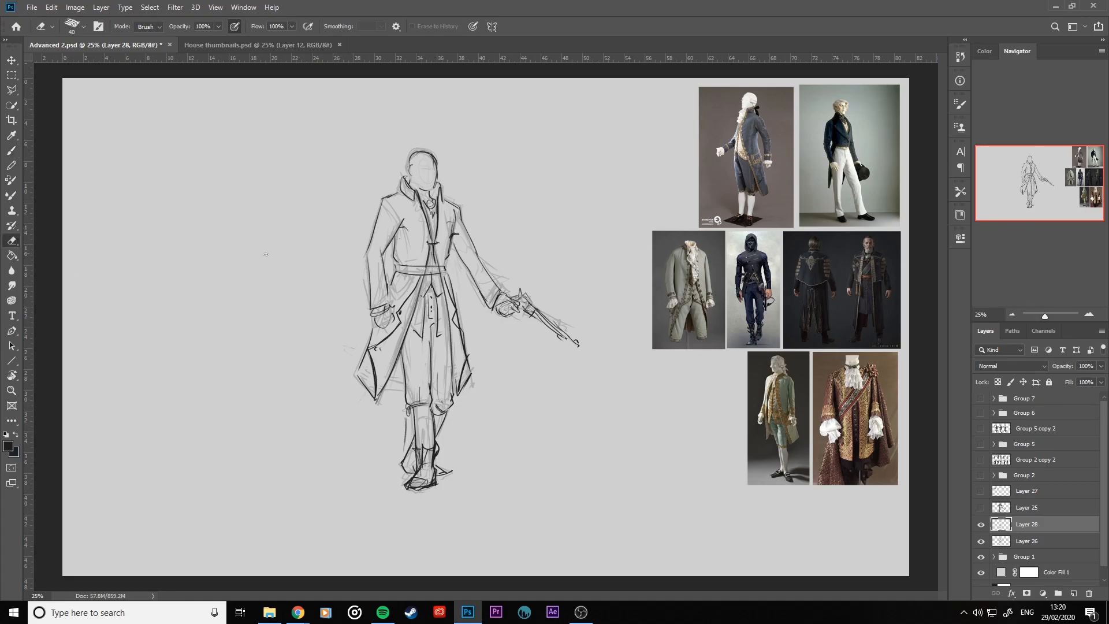
pyautogui.moveTo(415, 267)
pyautogui.mouseDown()
pyautogui.moveTo(438, 269)
pyautogui.moveTo(412, 273)
pyautogui.moveTo(426, 271)
pyautogui.mouseUp()
pyautogui.click(11, 150)
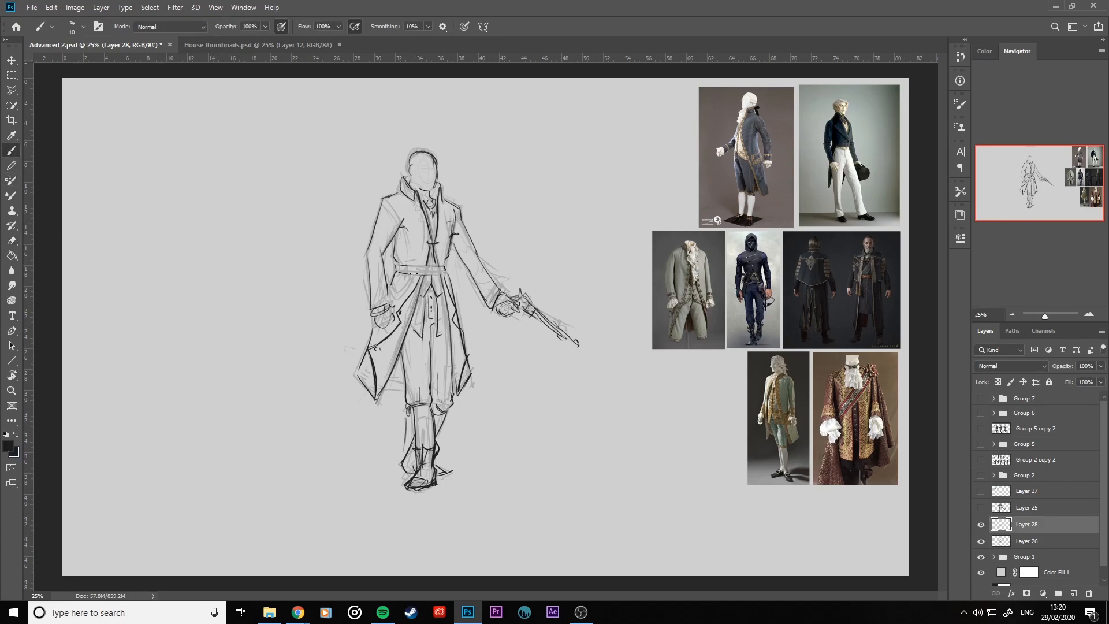
# - Redraw the belt detail with a pocket flap beneath it, and darken the shoulder and chest seam
pyautogui.moveTo(424, 268)
pyautogui.mouseDown()
pyautogui.moveTo(436, 275)
pyautogui.moveTo(415, 273)
pyautogui.moveTo(424, 269)
pyautogui.moveTo(398, 288)
pyautogui.mouseUp()
pyautogui.moveTo(414, 275); pyautogui.dragTo(407, 288)
pyautogui.moveTo(385, 199); pyautogui.dragTo(413, 246)
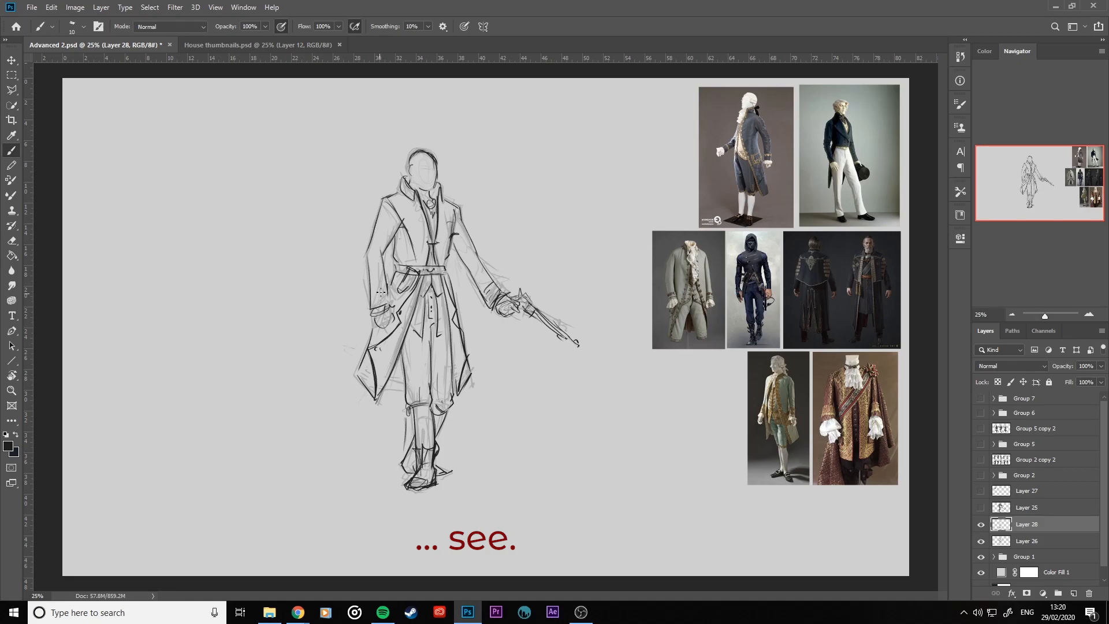
# - Darken the lowered arm's sleeve edges, then add a buckle to the belt and clean up the stray lines beside it
pyautogui.moveTo(382, 255); pyautogui.dragTo(390, 307)
pyautogui.moveTo(367, 254); pyautogui.dragTo(370, 307)
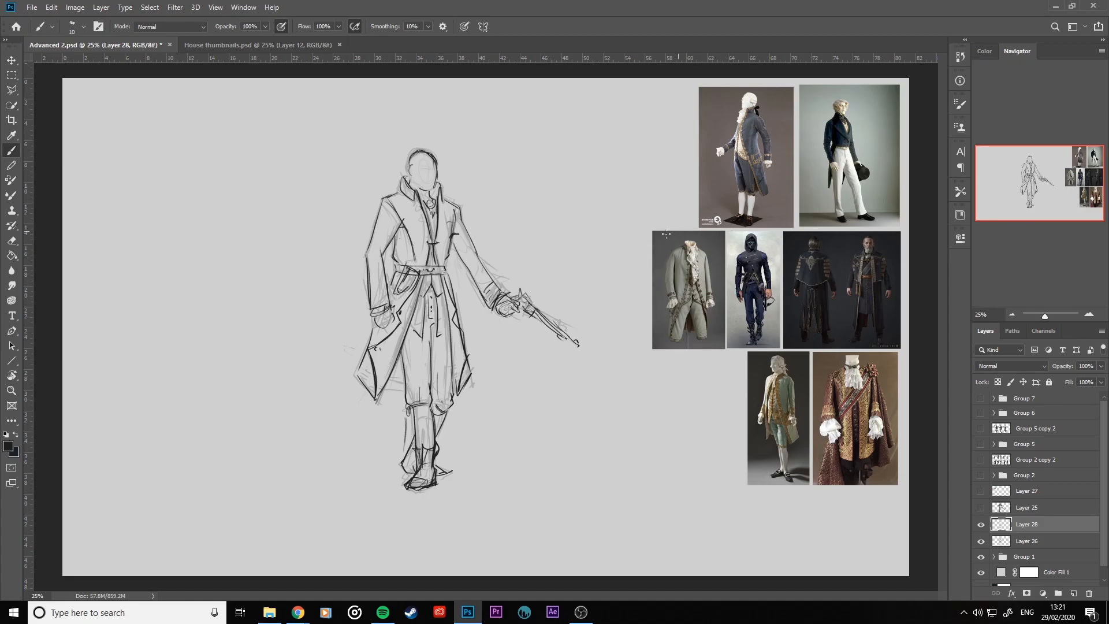
pyautogui.moveTo(418, 268)
pyautogui.mouseDown()
pyautogui.moveTo(459, 277)
pyautogui.moveTo(455, 288)
pyautogui.moveTo(452, 275)
pyautogui.mouseUp()
pyautogui.click(12, 241)
pyautogui.moveTo(453, 254); pyautogui.dragTo(453, 284)
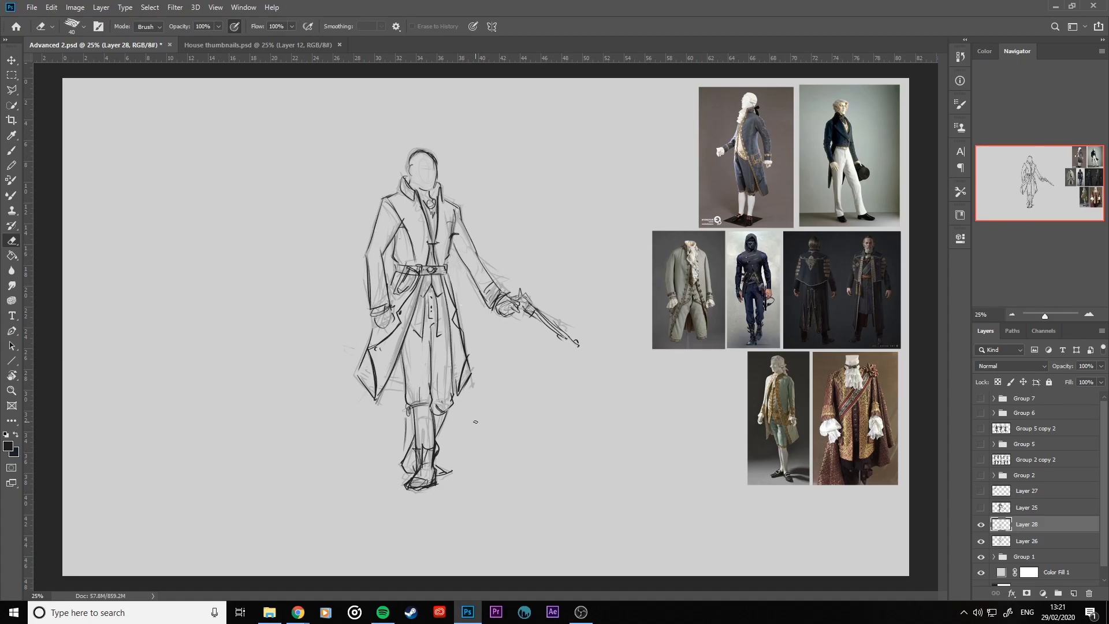
# - Draw diagonal strap lines at the hip below the belt and darken the edge of the opposite skirt panel
pyautogui.press('b')
pyautogui.moveTo(390, 297)
pyautogui.mouseDown()
pyautogui.moveTo(416, 237)
pyautogui.moveTo(403, 282)
pyautogui.mouseUp()
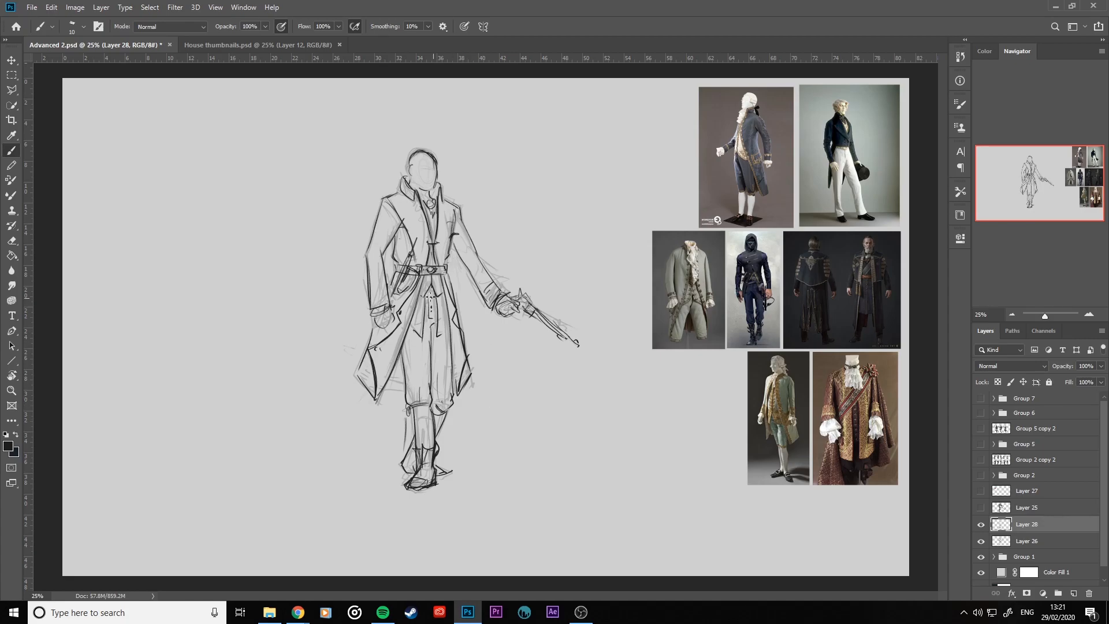
pyautogui.moveTo(415, 283)
pyautogui.mouseDown()
pyautogui.moveTo(400, 311)
pyautogui.moveTo(396, 302)
pyautogui.mouseUp()
pyautogui.moveTo(447, 269); pyautogui.dragTo(469, 370)
# - Merge Layer 28 and Layer 26 into a single line-art layer
pyautogui.keyDown('ctrl'); pyautogui.click(1037, 543); pyautogui.keyUp('ctrl')
pyautogui.rightClick(1037, 543)
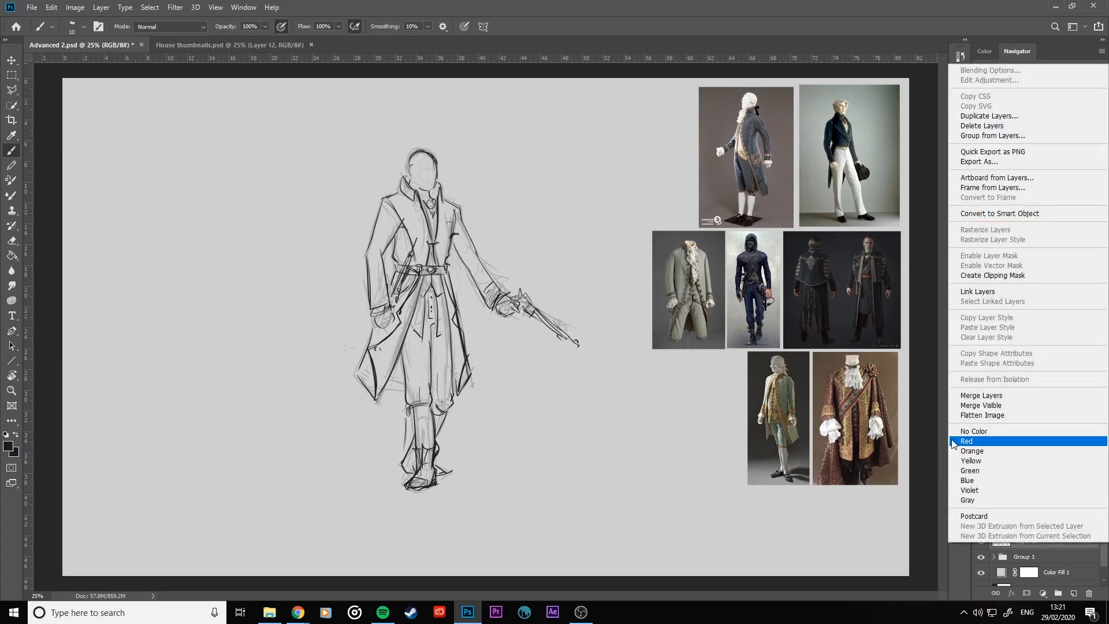
pyautogui.click(981, 395)
# - Erase the leftover rough lines beside the lower leg and around the pistol arm's shoulder
pyautogui.press('e')
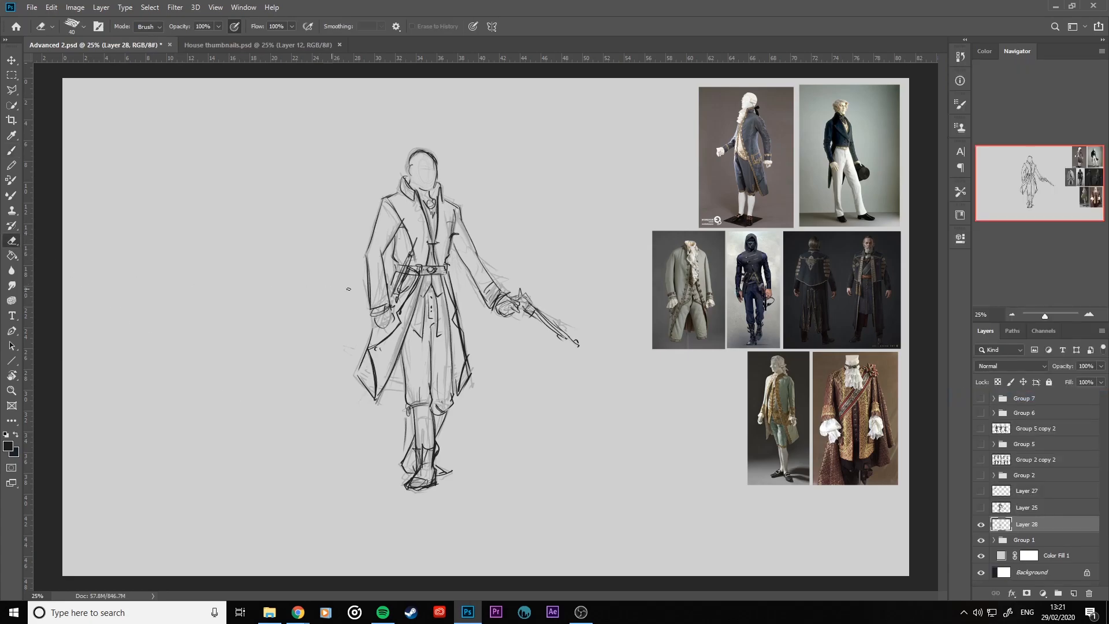
pyautogui.press(']')
pyautogui.press('[')
pyautogui.moveTo(404, 418); pyautogui.dragTo(405, 441)
pyautogui.moveTo(454, 202); pyautogui.dragTo(466, 209)
# - Create a new layer beneath the line art and set the foreground colour to mid-grey #898989
pyautogui.click(1075, 541)
pyautogui.click(1075, 593)
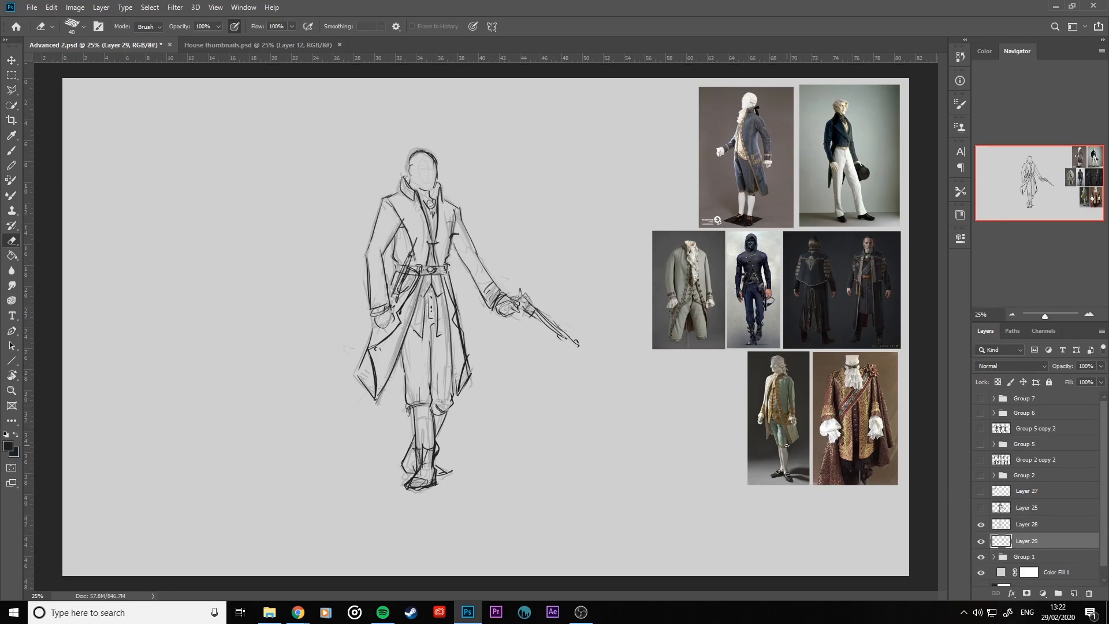
pyautogui.click(8, 446)
pyautogui.click(101, 316)
pyautogui.click(99, 286)
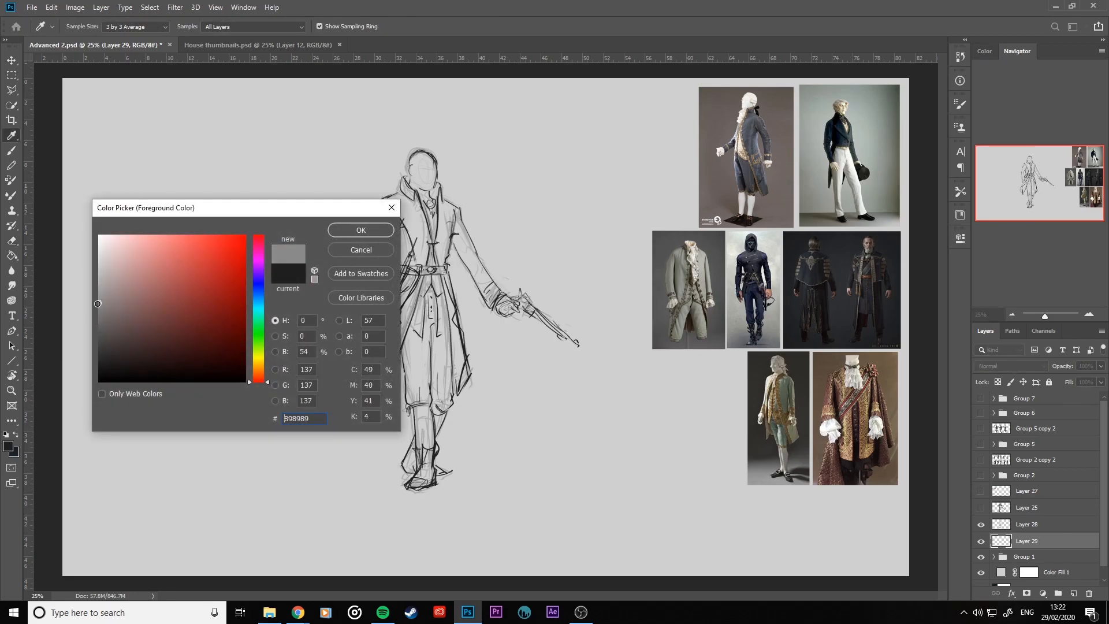
pyautogui.click(361, 230)
# - Fill the trousers with flat mid-grey using an enlarged brush, including the area between the waistcoat tails
pyautogui.press('e')
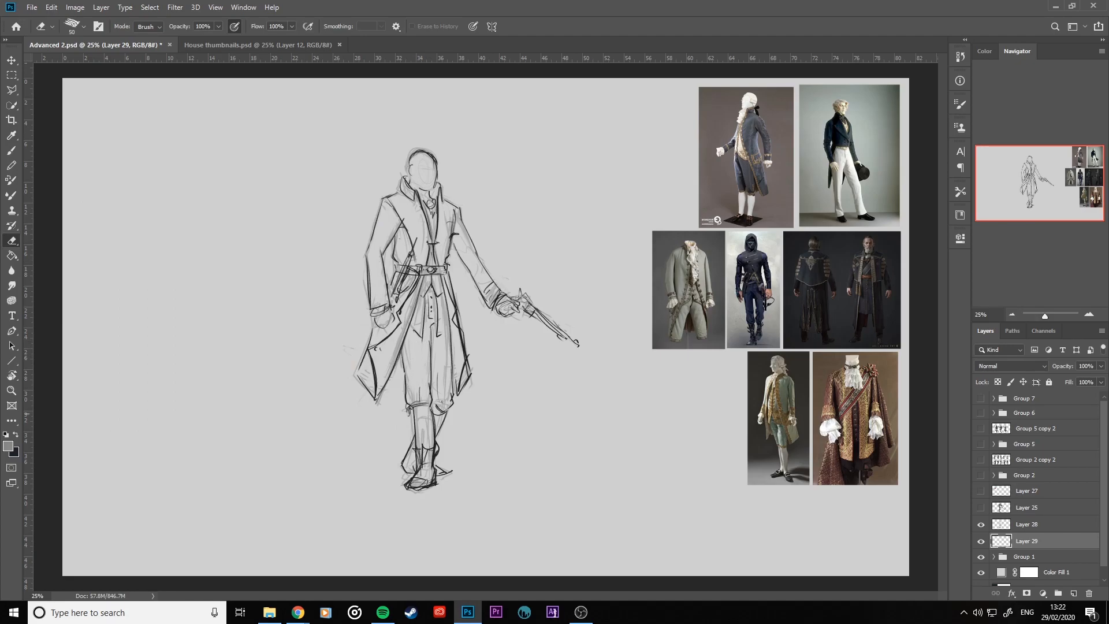
pyautogui.press('b')
pyautogui.press(']')
pyautogui.press(']')
pyautogui.press(']')
pyautogui.press(']')
pyautogui.press(']')
pyautogui.press(']')
pyautogui.press(']')
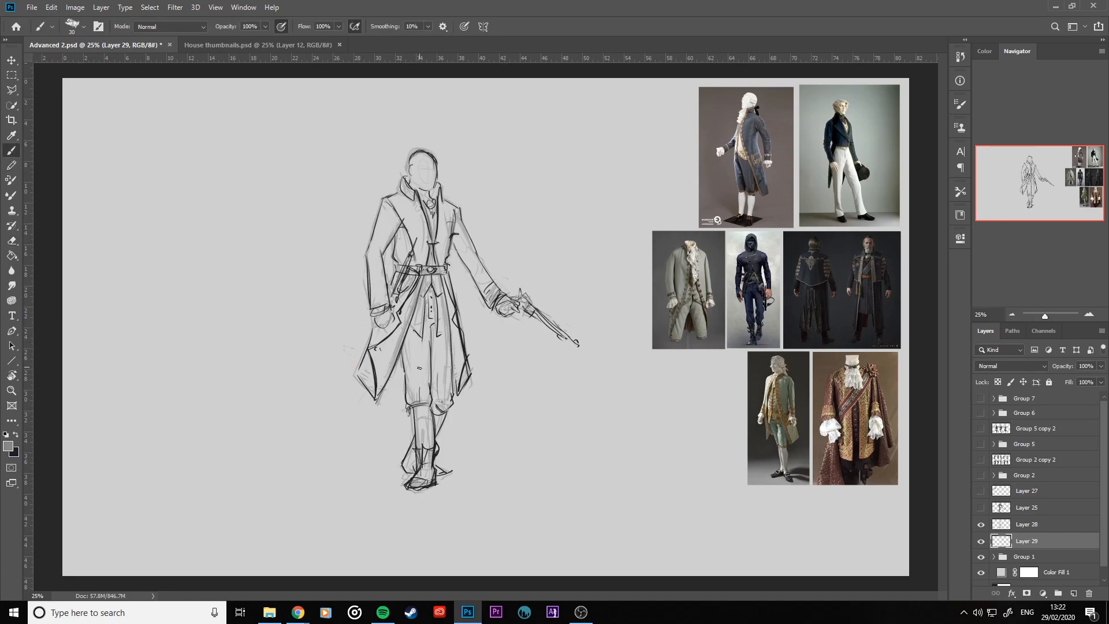
pyautogui.moveTo(413, 373)
pyautogui.mouseDown()
pyautogui.moveTo(411, 340)
pyautogui.moveTo(417, 369)
pyautogui.moveTo(430, 346)
pyautogui.moveTo(425, 375)
pyautogui.moveTo(416, 341)
pyautogui.moveTo(406, 354)
pyautogui.moveTo(420, 399)
pyautogui.moveTo(428, 297)
pyautogui.moveTo(448, 367)
pyautogui.moveTo(435, 345)
pyautogui.moveTo(431, 390)
pyautogui.moveTo(440, 404)
pyautogui.moveTo(448, 365)
pyautogui.moveTo(436, 409)
pyautogui.moveTo(448, 407)
pyautogui.moveTo(428, 372)
pyautogui.moveTo(410, 399)
pyautogui.moveTo(424, 404)
pyautogui.moveTo(414, 390)
pyautogui.mouseUp()
pyautogui.press('alt')
pyautogui.keyDown('alt'); pyautogui.click(427, 353); pyautogui.keyUp('alt')
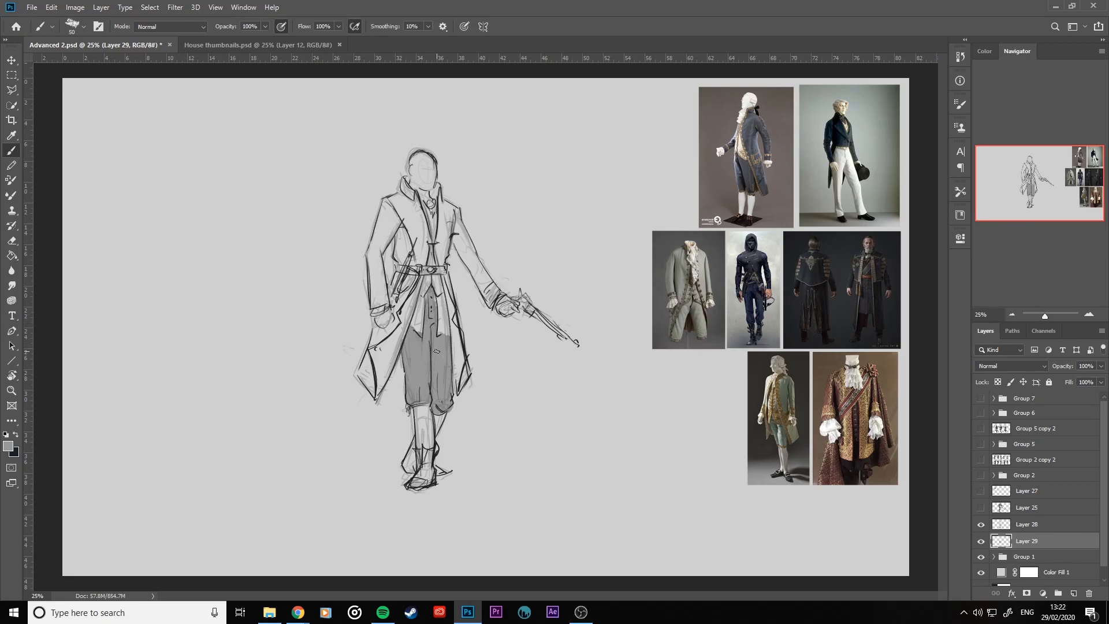
pyautogui.moveTo(432, 299); pyautogui.dragTo(432, 334)
# - Set the colour to dark grey #484848 and fill the coat half on the pistol side, including sleeve and skirt panel
pyautogui.click(8, 445)
pyautogui.click(102, 312)
pyautogui.moveTo(102, 312); pyautogui.dragTo(99, 341)
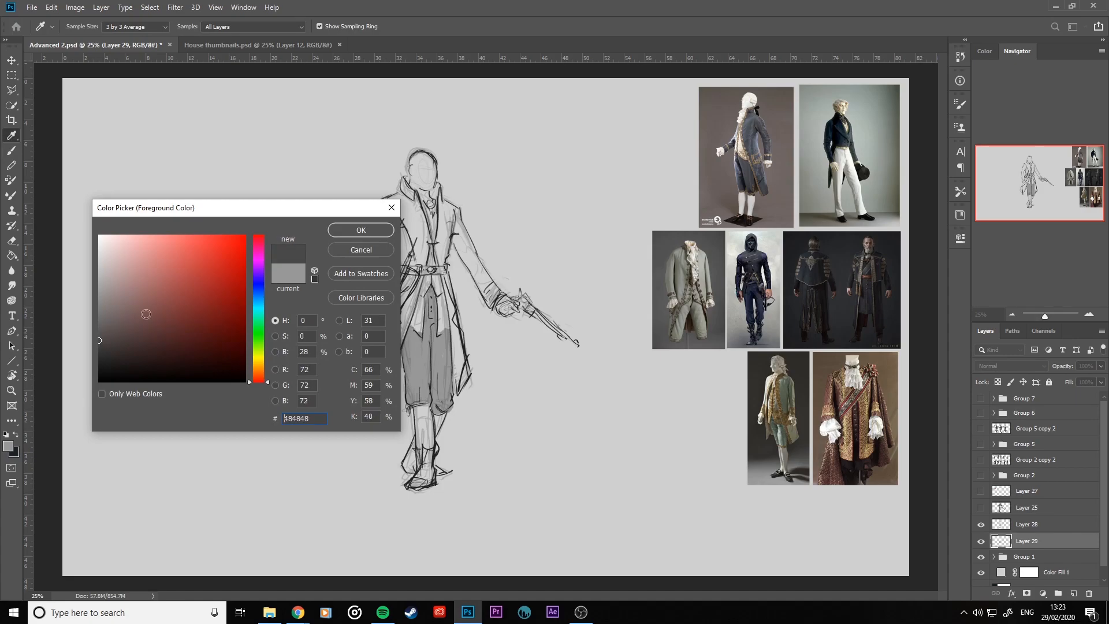
pyautogui.click(374, 232)
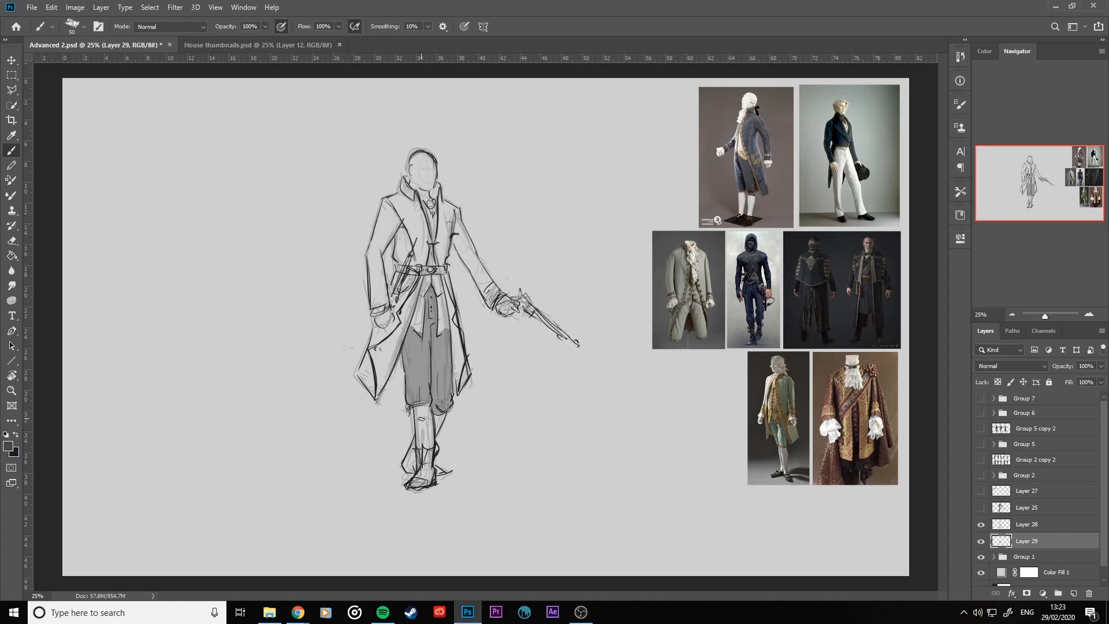
pyautogui.moveTo(446, 208)
pyautogui.mouseDown()
pyautogui.moveTo(441, 246)
pyautogui.moveTo(444, 202)
pyautogui.moveTo(483, 294)
pyautogui.moveTo(464, 232)
pyautogui.moveTo(497, 289)
pyautogui.mouseUp()
pyautogui.moveTo(447, 238)
pyautogui.mouseDown()
pyautogui.moveTo(437, 187)
pyautogui.moveTo(449, 209)
pyautogui.moveTo(439, 252)
pyautogui.moveTo(458, 389)
pyautogui.moveTo(462, 345)
pyautogui.moveTo(456, 394)
pyautogui.mouseUp()
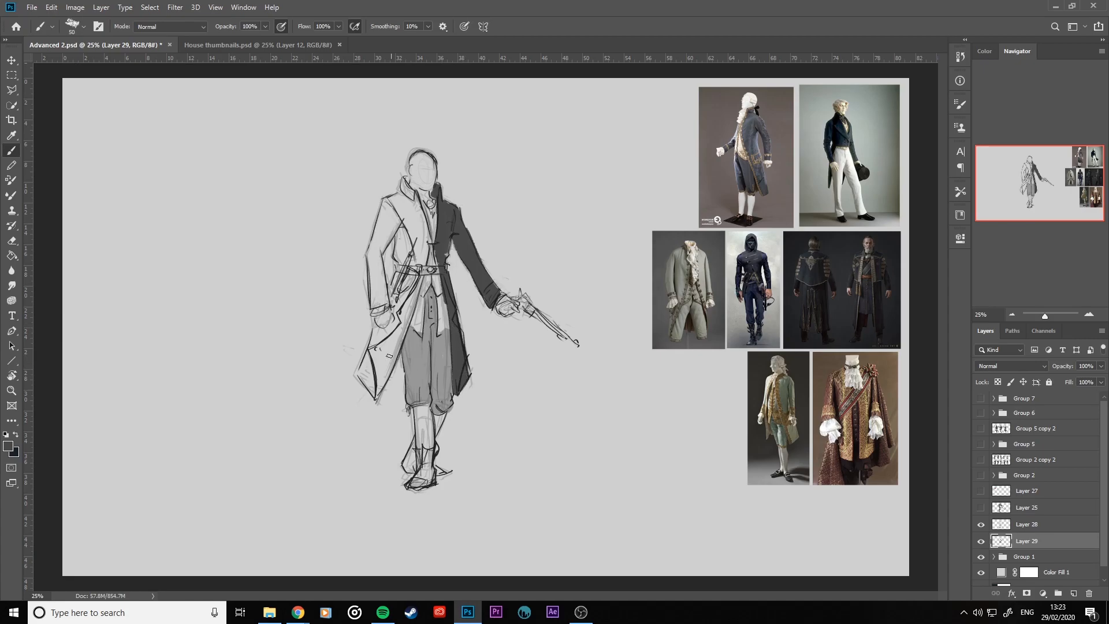
# - Fill the coat's other skirt panel, torso half and lowered sleeve with the same dark grey
pyautogui.moveTo(382, 383)
pyautogui.mouseDown()
pyautogui.moveTo(400, 398)
pyautogui.moveTo(388, 384)
pyautogui.moveTo(399, 382)
pyautogui.moveTo(397, 394)
pyautogui.moveTo(397, 338)
pyautogui.moveTo(376, 356)
pyautogui.moveTo(376, 333)
pyautogui.moveTo(379, 346)
pyautogui.moveTo(401, 309)
pyautogui.moveTo(399, 336)
pyautogui.moveTo(398, 274)
pyautogui.moveTo(411, 274)
pyautogui.moveTo(408, 293)
pyautogui.moveTo(402, 276)
pyautogui.moveTo(391, 315)
pyautogui.mouseUp()
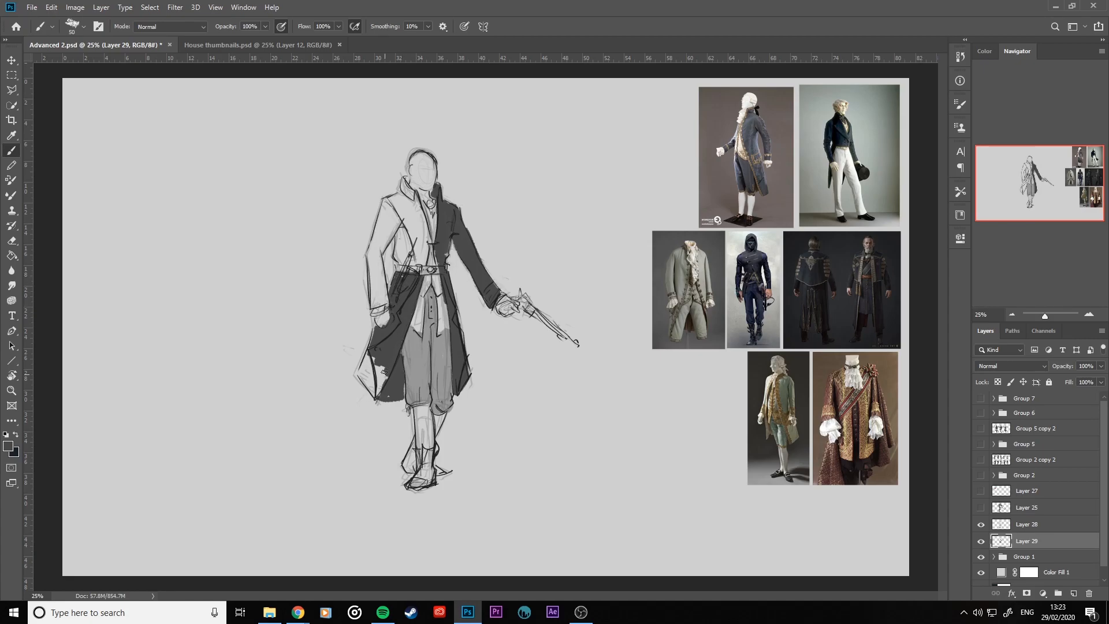
pyautogui.moveTo(368, 354)
pyautogui.mouseDown()
pyautogui.moveTo(368, 392)
pyautogui.moveTo(365, 355)
pyautogui.moveTo(381, 388)
pyautogui.mouseUp()
pyautogui.moveTo(404, 210)
pyautogui.mouseDown()
pyautogui.moveTo(405, 249)
pyautogui.moveTo(417, 223)
pyautogui.moveTo(424, 248)
pyautogui.moveTo(424, 225)
pyautogui.moveTo(427, 257)
pyautogui.moveTo(419, 263)
pyautogui.moveTo(415, 243)
pyautogui.moveTo(400, 255)
pyautogui.moveTo(401, 229)
pyautogui.moveTo(374, 252)
pyautogui.moveTo(393, 226)
pyautogui.moveTo(387, 198)
pyautogui.moveTo(404, 179)
pyautogui.moveTo(417, 202)
pyautogui.moveTo(394, 212)
pyautogui.moveTo(392, 201)
pyautogui.moveTo(408, 195)
pyautogui.moveTo(371, 249)
pyautogui.moveTo(376, 309)
pyautogui.mouseUp()
pyautogui.moveTo(406, 252)
pyautogui.mouseDown()
pyautogui.moveTo(397, 261)
pyautogui.moveTo(416, 264)
pyautogui.moveTo(396, 229)
pyautogui.moveTo(368, 255)
pyautogui.mouseUp()
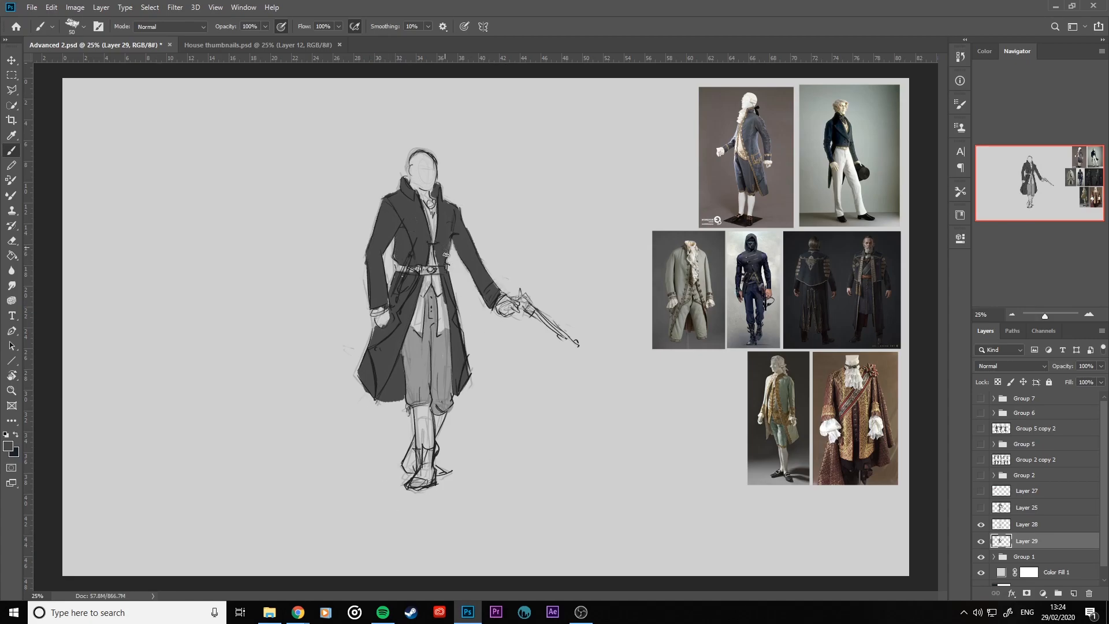
# - Fill the waistcoat with a darker grey and extend the fill into its pointed tails over the trousers
pyautogui.click(9, 447)
pyautogui.click(99, 357)
pyautogui.click(355, 231)
pyautogui.press('[')
pyautogui.moveTo(424, 207)
pyautogui.mouseDown()
pyautogui.moveTo(434, 263)
pyautogui.moveTo(422, 292)
pyautogui.moveTo(438, 281)
pyautogui.moveTo(439, 290)
pyautogui.moveTo(425, 292)
pyautogui.mouseUp()
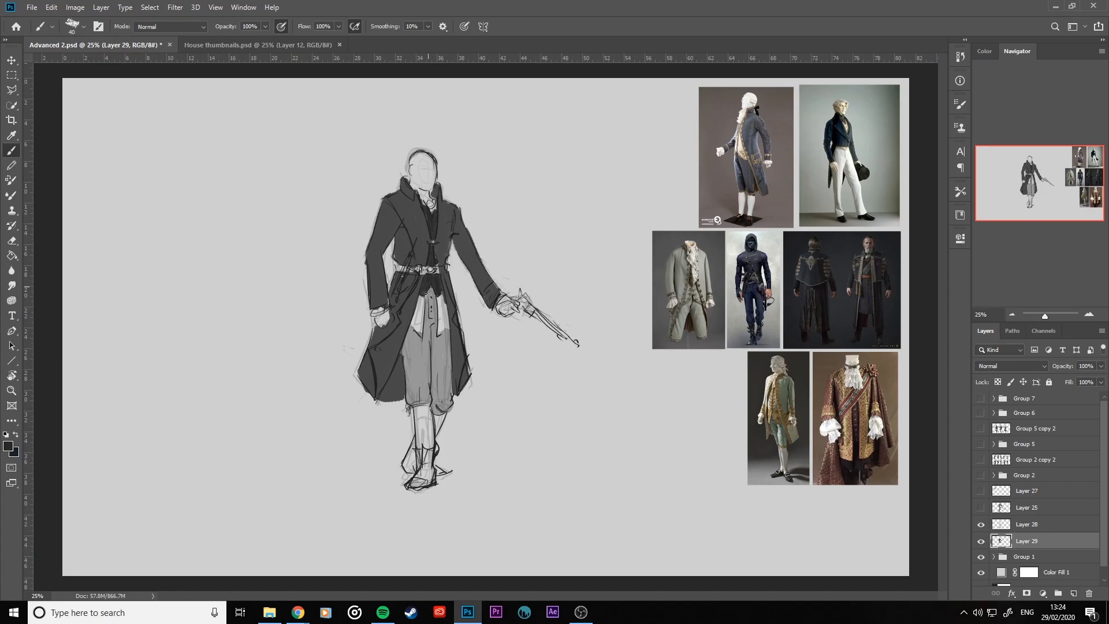
pyautogui.keyDown('alt'); pyautogui.click(454, 300); pyautogui.keyUp('alt')
pyautogui.moveTo(440, 317)
pyautogui.mouseDown()
pyautogui.moveTo(442, 333)
pyautogui.moveTo(451, 321)
pyautogui.moveTo(414, 322)
pyautogui.moveTo(420, 313)
pyautogui.moveTo(412, 334)
pyautogui.moveTo(415, 322)
pyautogui.mouseUp()
# - Fill the boots with dark grey sampled from the figure and the stockings with light grey
pyautogui.keyDown('alt'); pyautogui.click(435, 254); pyautogui.keyUp('alt')
pyautogui.moveTo(426, 460)
pyautogui.mouseDown()
pyautogui.moveTo(421, 453)
pyautogui.moveTo(431, 466)
pyautogui.moveTo(410, 484)
pyautogui.moveTo(433, 475)
pyautogui.moveTo(411, 443)
pyautogui.moveTo(409, 473)
pyautogui.mouseUp()
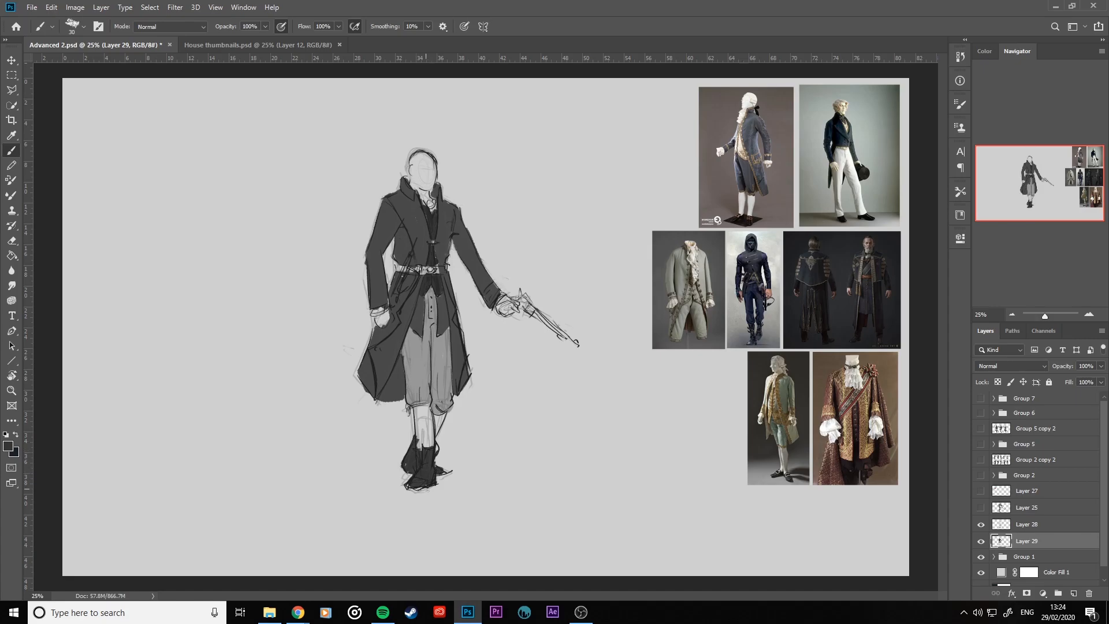
pyautogui.keyDown('alt'); pyautogui.click(417, 421); pyautogui.keyUp('alt')
pyautogui.press(']')
pyautogui.moveTo(421, 429)
pyautogui.mouseDown()
pyautogui.moveTo(419, 415)
pyautogui.moveTo(419, 438)
pyautogui.moveTo(439, 422)
pyautogui.mouseUp()
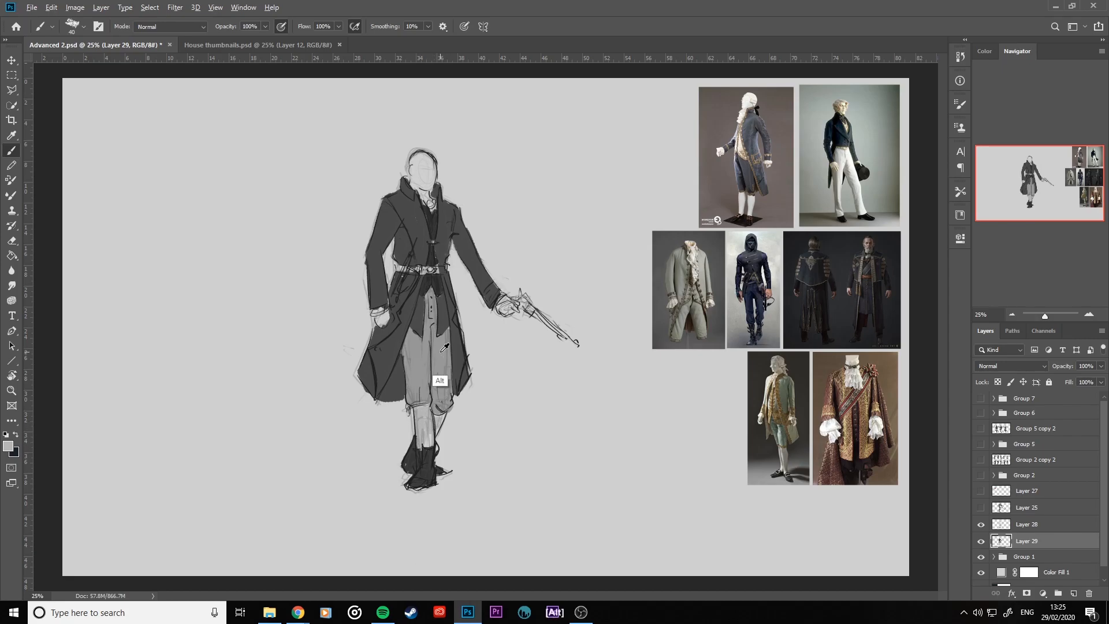
# - Fill the head with a flat light-to-mid grey and enlarge the brush
pyautogui.moveTo(419, 168)
pyautogui.mouseDown()
pyautogui.moveTo(445, 176)
pyautogui.moveTo(419, 162)
pyautogui.moveTo(424, 197)
pyautogui.moveTo(428, 159)
pyautogui.mouseUp()
pyautogui.press(']')
pyautogui.press(']')
pyautogui.press(']')
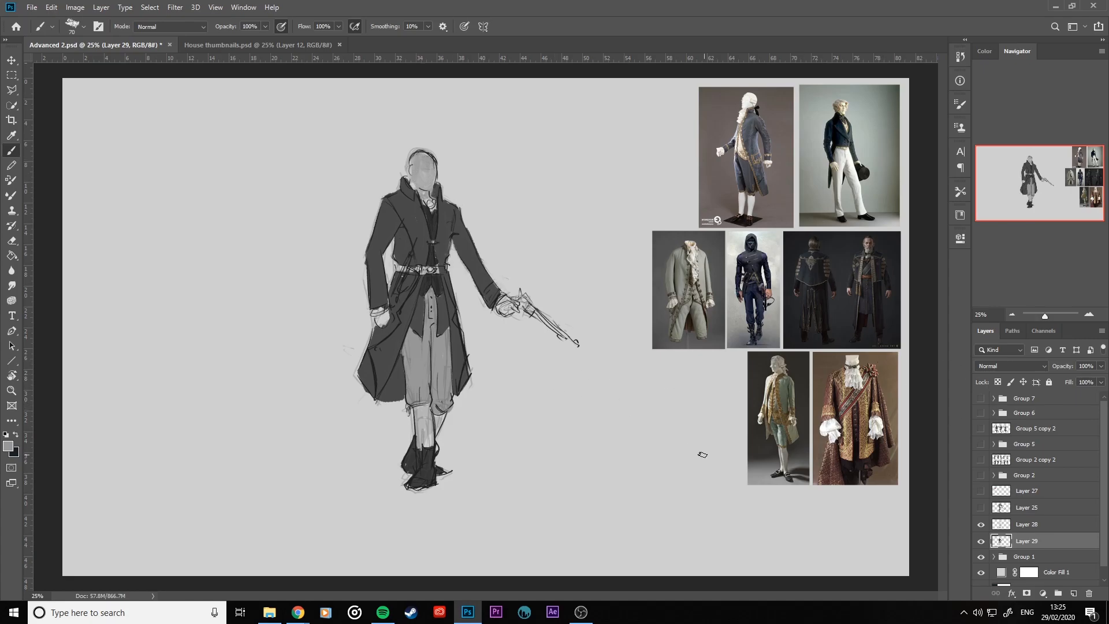
# - Create a layer above the line art and paint thin light-grey trim down the coat's chest opening, undoing the skirt trim stroke
pyautogui.click(1026, 524)
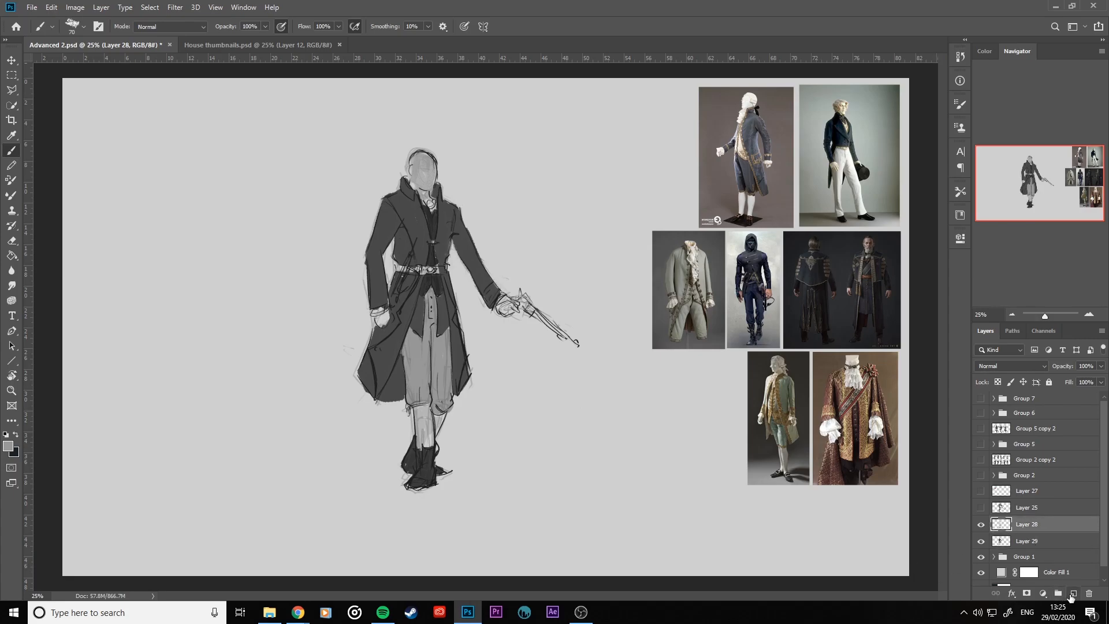
pyautogui.click(1073, 593)
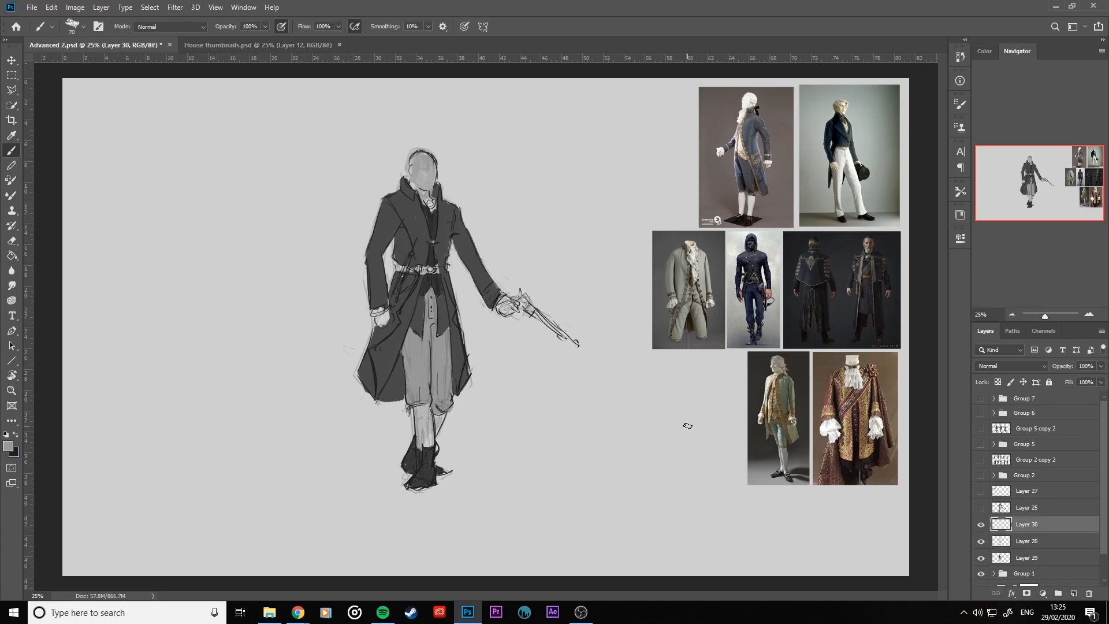
pyautogui.keyDown('alt'); pyautogui.click(553, 265); pyautogui.keyUp('alt')
pyautogui.press('[')
pyautogui.press('[')
pyautogui.press('[')
pyautogui.press('[')
pyautogui.press('[')
pyautogui.press('[')
pyautogui.moveTo(439, 203); pyautogui.dragTo(436, 261)
pyautogui.moveTo(443, 268); pyautogui.dragTo(456, 385)
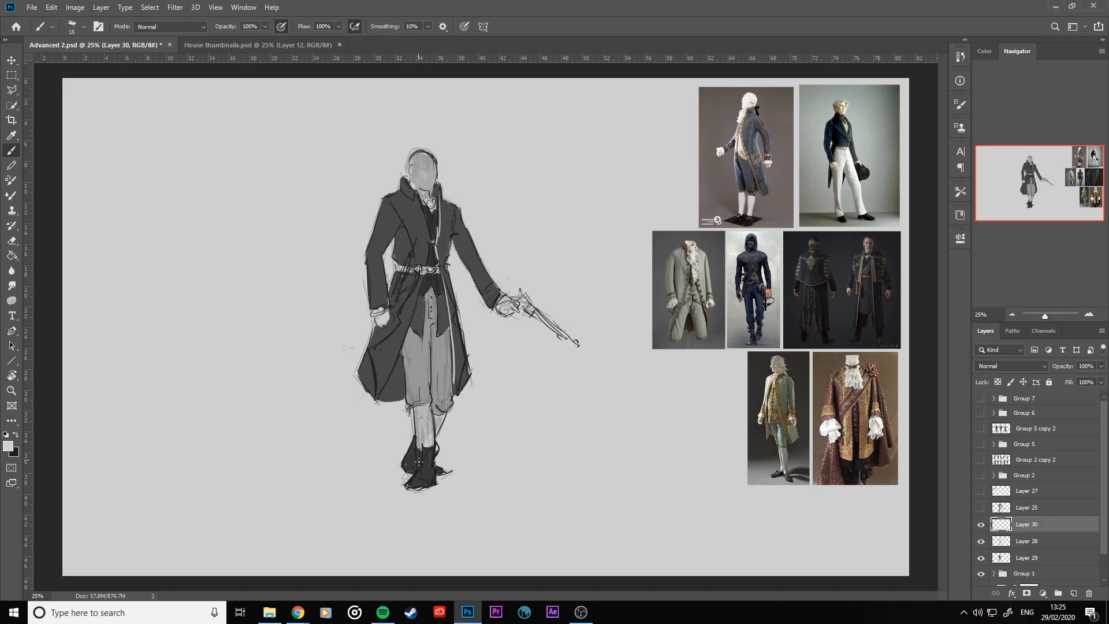
pyautogui.hotkey('ctrl', 'z')
# - Switch to Layer 29 and paint the skirt panel beneath the lowered arm in near-black #101010
pyautogui.click(1012, 539)
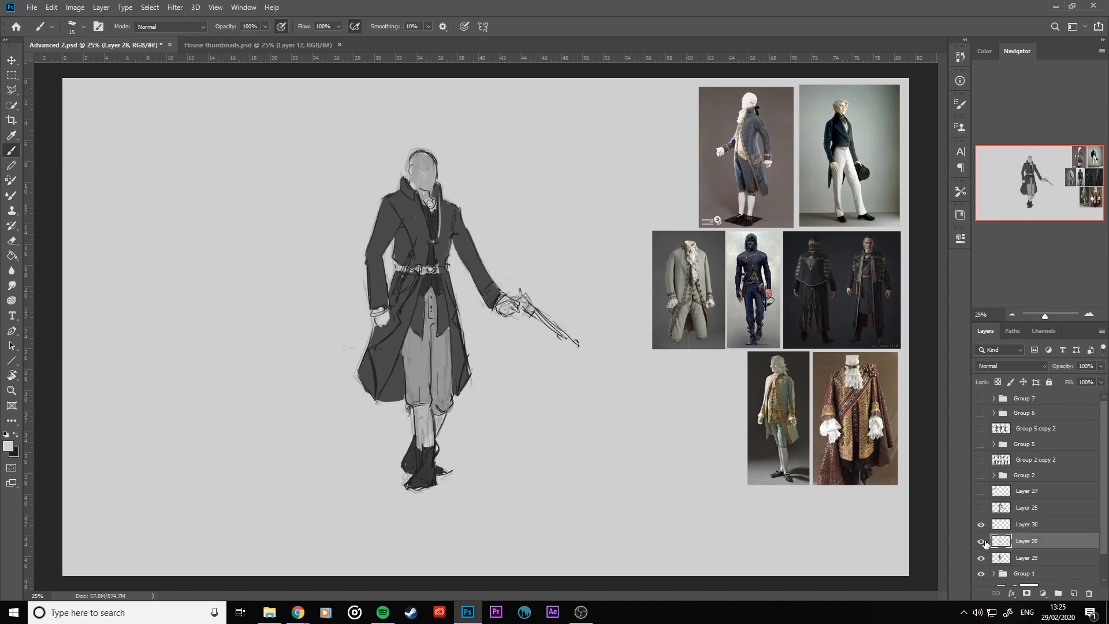
pyautogui.click(1025, 557)
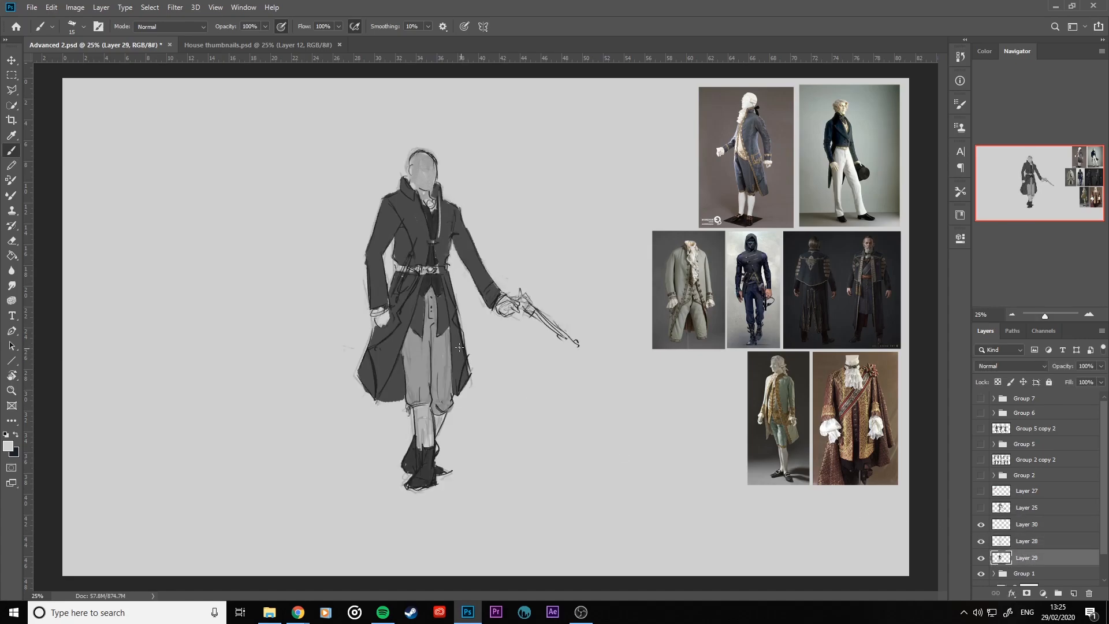
pyautogui.press('alt')
pyautogui.keyDown('alt'); pyautogui.click(434, 285); pyautogui.keyUp('alt')
pyautogui.press(']')
pyautogui.press(']')
pyautogui.moveTo(417, 290); pyautogui.dragTo(399, 315)
pyautogui.hotkey('ctrl', 'z')
pyautogui.click(8, 446)
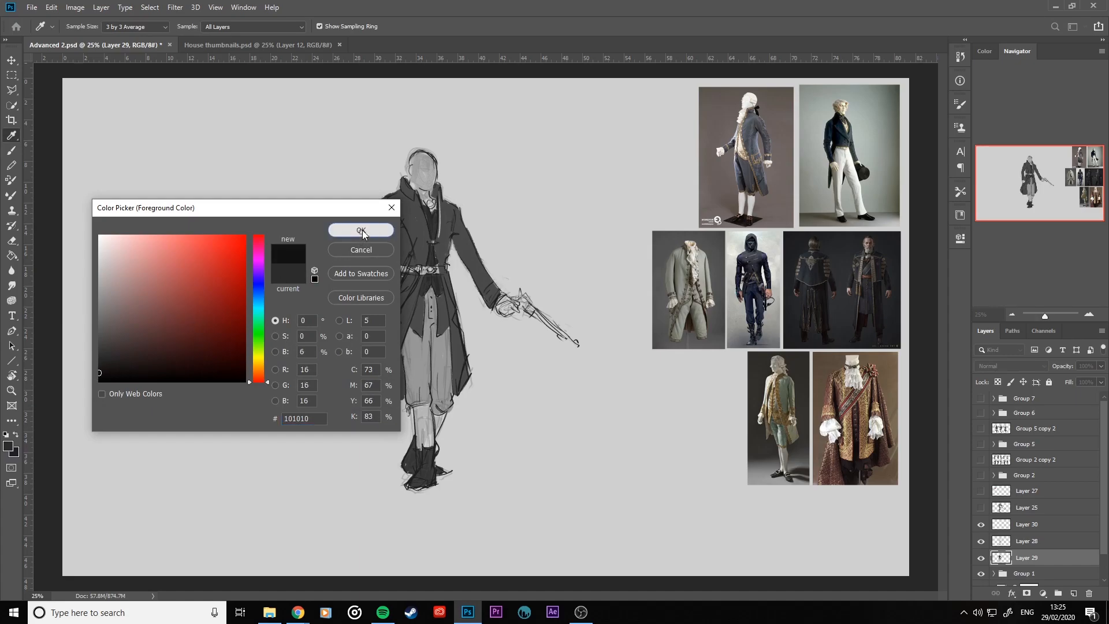
pyautogui.click(361, 230)
pyautogui.moveTo(417, 291)
pyautogui.mouseDown()
pyautogui.moveTo(397, 344)
pyautogui.moveTo(403, 325)
pyautogui.moveTo(371, 351)
pyautogui.moveTo(377, 397)
pyautogui.moveTo(400, 340)
pyautogui.moveTo(387, 364)
pyautogui.moveTo(389, 344)
pyautogui.moveTo(376, 355)
pyautogui.moveTo(385, 347)
pyautogui.moveTo(379, 369)
pyautogui.moveTo(388, 337)
pyautogui.moveTo(384, 379)
pyautogui.moveTo(400, 357)
pyautogui.moveTo(404, 383)
pyautogui.mouseUp()
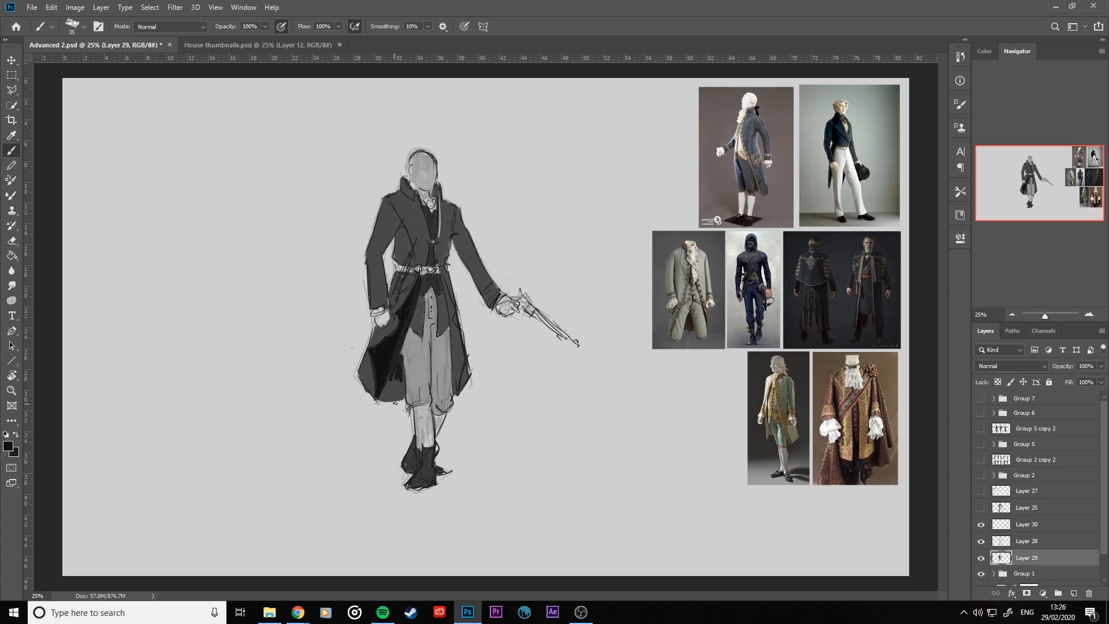
# - Extend the near-black shading to that panel's hem and paint the opposite skirt panel to match
pyautogui.press(']')
pyautogui.press(']')
pyautogui.press(']')
pyautogui.press(']')
pyautogui.press(']')
pyautogui.moveTo(390, 391)
pyautogui.mouseDown()
pyautogui.moveTo(398, 364)
pyautogui.moveTo(383, 402)
pyautogui.moveTo(401, 380)
pyautogui.moveTo(393, 401)
pyautogui.mouseUp()
pyautogui.press('[')
pyautogui.press('[')
pyautogui.press('[')
pyautogui.press('[')
pyautogui.press('[')
pyautogui.moveTo(450, 324)
pyautogui.mouseDown()
pyautogui.moveTo(454, 342)
pyautogui.moveTo(462, 332)
pyautogui.moveTo(456, 387)
pyautogui.moveTo(458, 368)
pyautogui.mouseUp()
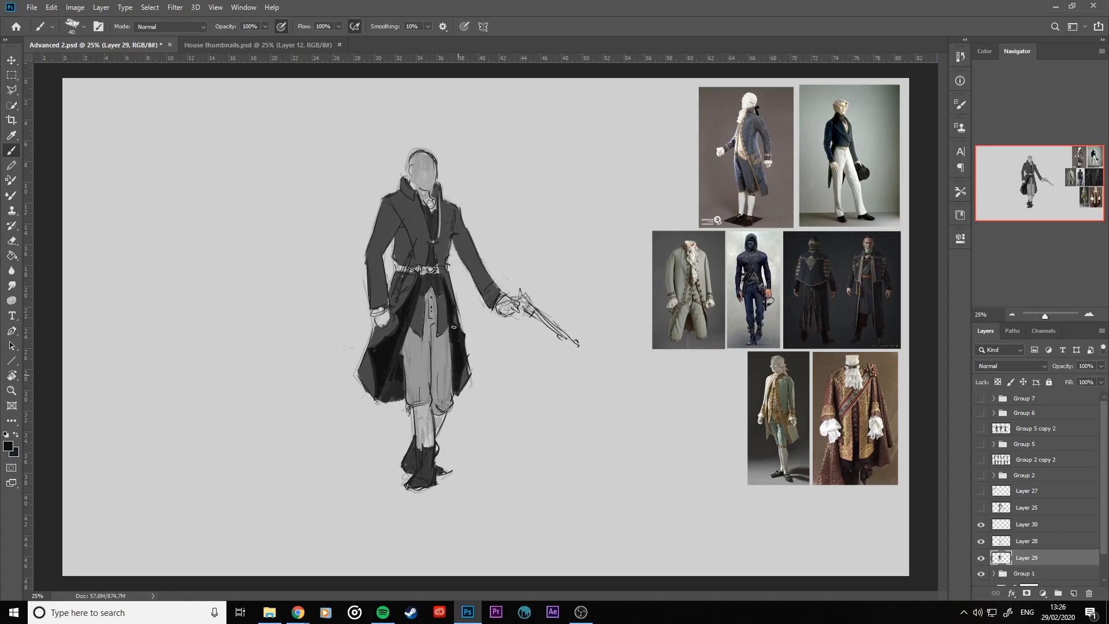
# - Paint the belt and the hip area just below it near-black
pyautogui.press('[')
pyautogui.moveTo(411, 269)
pyautogui.mouseDown()
pyautogui.moveTo(395, 268)
pyautogui.moveTo(452, 269)
pyautogui.moveTo(410, 275)
pyautogui.moveTo(396, 298)
pyautogui.mouseUp()
pyautogui.press('[')
pyautogui.press('[')
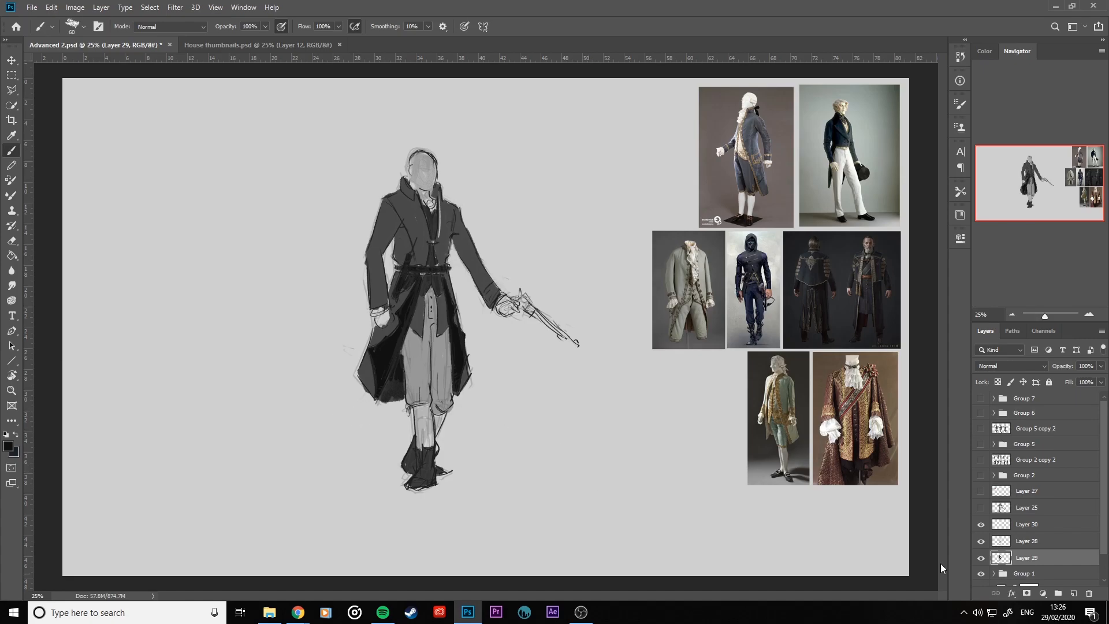
# - Select Layer 30 and paint light-grey trim and buttons on the collar, waistcoat front and the lowered arm's side of the chest
pyautogui.click(1037, 524)
pyautogui.press('x')
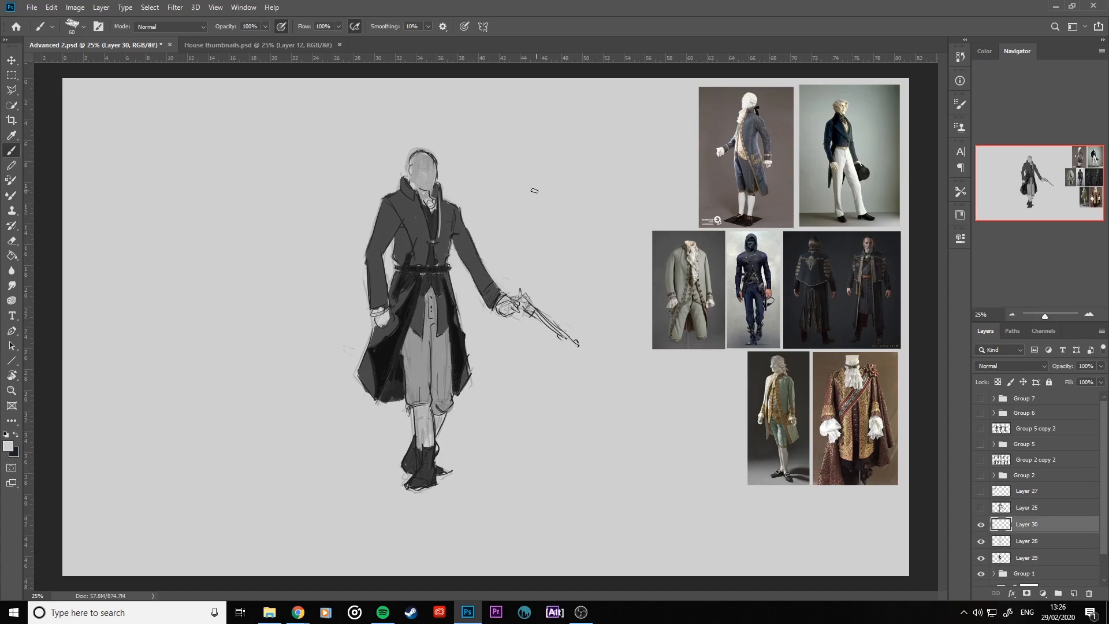
pyautogui.press('[')
pyautogui.press('[')
pyautogui.press('[')
pyautogui.press('[')
pyautogui.press('[')
pyautogui.moveTo(414, 191); pyautogui.dragTo(431, 237)
pyautogui.moveTo(427, 240); pyautogui.dragTo(427, 265)
pyautogui.moveTo(419, 213); pyautogui.dragTo(432, 243)
pyautogui.moveTo(383, 195); pyautogui.dragTo(420, 266)
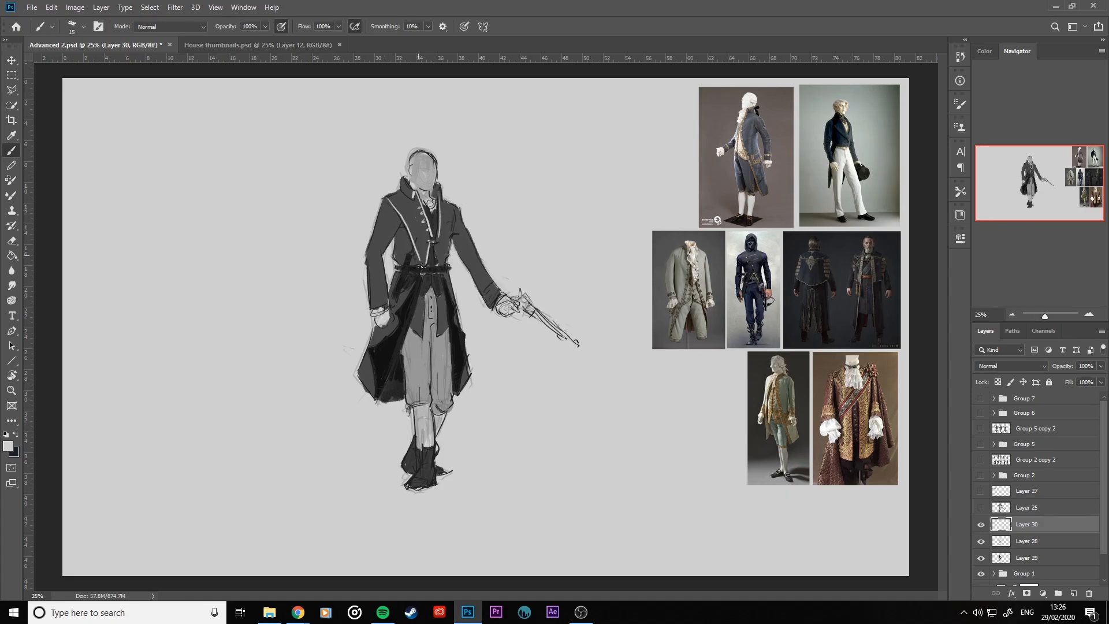
# - Add matching light trim to the pistol-side chest, a row of coat buttons and a clasp across the waistcoat
pyautogui.moveTo(458, 203); pyautogui.dragTo(445, 271)
pyautogui.moveTo(404, 235); pyautogui.dragTo(409, 241)
pyautogui.moveTo(429, 246); pyautogui.dragTo(439, 246)
# - Paint light trim and buttons along the skirt panels' edges and hem corners, and outline the waistcoat tails
pyautogui.moveTo(397, 328); pyautogui.dragTo(370, 351)
pyautogui.click(399, 312)
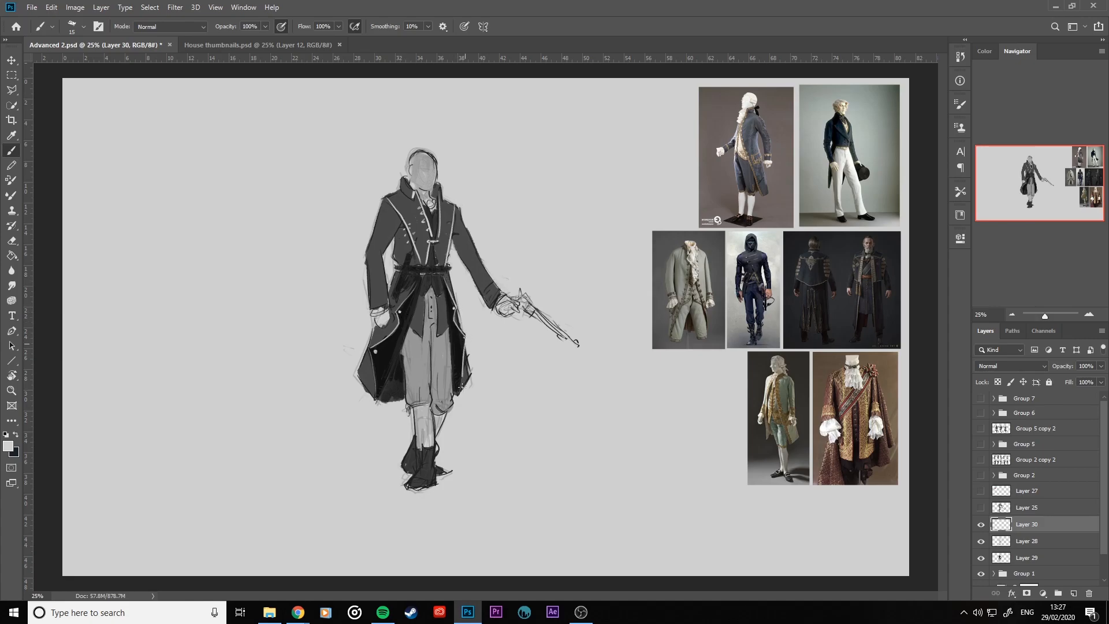
pyautogui.moveTo(356, 374); pyautogui.dragTo(369, 390)
pyautogui.moveTo(411, 328); pyautogui.dragTo(423, 335)
pyautogui.moveTo(438, 296)
pyautogui.mouseDown()
pyautogui.moveTo(438, 329)
pyautogui.moveTo(426, 286)
pyautogui.moveTo(420, 295)
pyautogui.moveTo(442, 298)
pyautogui.mouseUp()
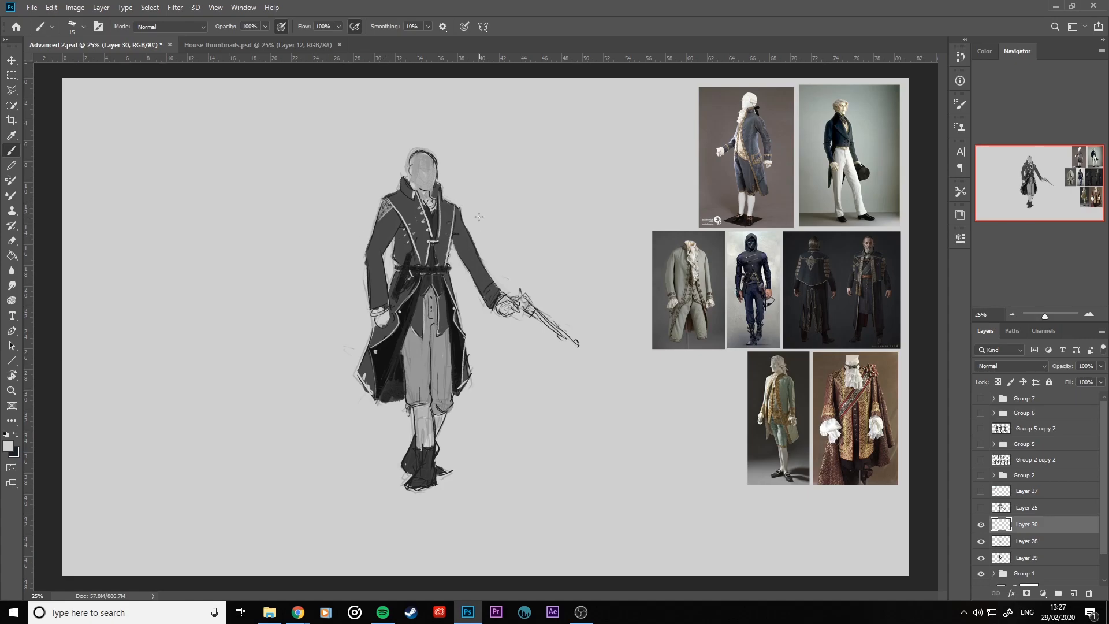
# - Paint light decorative embroidery on the pistol-side shoulder and on both sleeve cuffs
pyautogui.moveTo(458, 216)
pyautogui.mouseDown()
pyautogui.moveTo(462, 230)
pyautogui.moveTo(457, 216)
pyautogui.mouseUp()
pyautogui.moveTo(374, 287)
pyautogui.mouseDown()
pyautogui.moveTo(373, 305)
pyautogui.moveTo(387, 302)
pyautogui.mouseUp()
pyautogui.moveTo(494, 293); pyautogui.dragTo(493, 293)
# - Paint a light ruffled cravat hanging from the collar and add its folds with sampled greys
pyautogui.press(']')
pyautogui.press(']')
pyautogui.press(']')
pyautogui.press(']')
pyautogui.press(']')
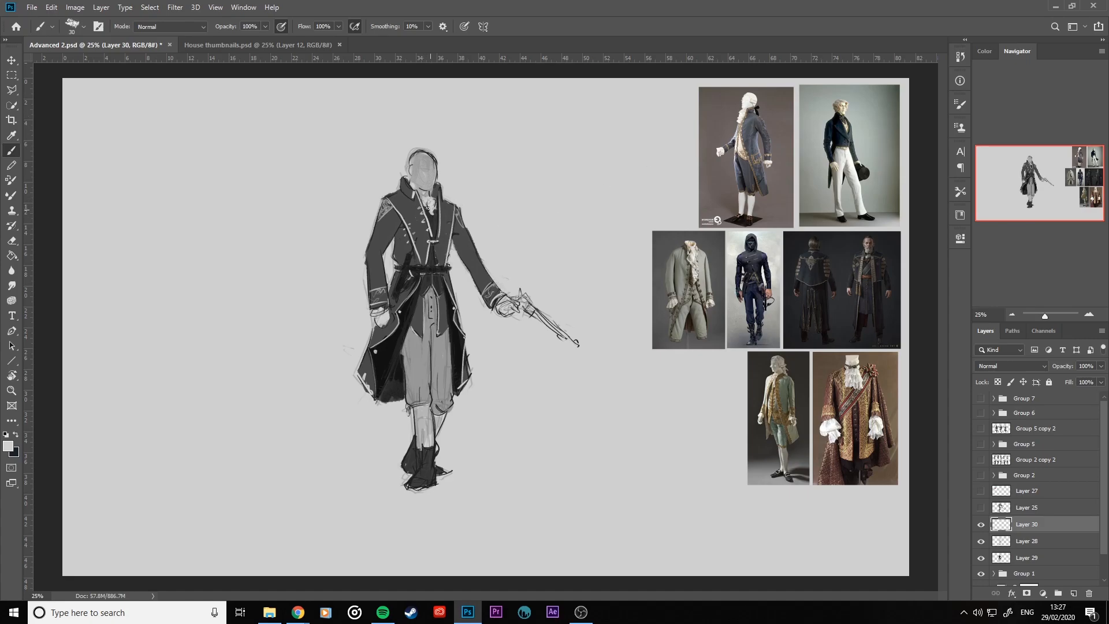
pyautogui.moveTo(431, 207)
pyautogui.mouseDown()
pyautogui.moveTo(429, 223)
pyautogui.moveTo(440, 224)
pyautogui.mouseUp()
pyautogui.press('[')
pyautogui.press('[')
pyautogui.keyDown('alt'); pyautogui.click(436, 221); pyautogui.keyUp('alt')
pyautogui.press('[')
pyautogui.moveTo(431, 199); pyautogui.dragTo(428, 224)
pyautogui.keyDown('alt'); pyautogui.click(426, 215); pyautogui.keyUp('alt')
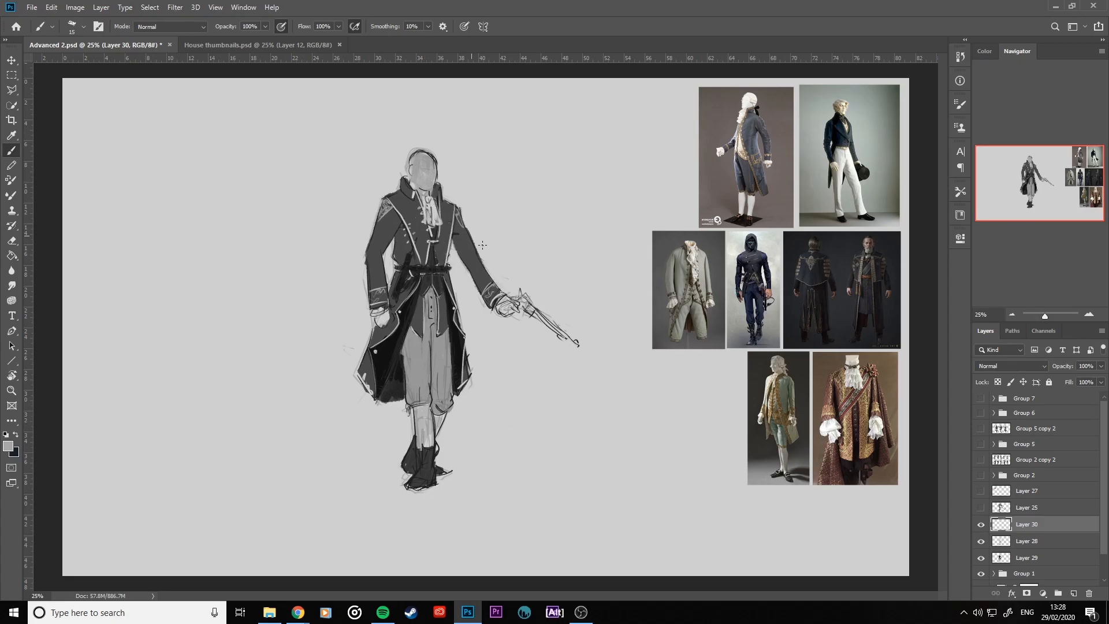
# - Fill the pistol's barrel and body with greys, darkening it with tones sampled from the coat
pyautogui.press(']')
pyautogui.press(']')
pyautogui.press(']')
pyautogui.moveTo(522, 301); pyautogui.dragTo(569, 340)
pyautogui.keyDown('alt'); pyautogui.click(444, 251); pyautogui.keyUp('alt')
pyautogui.keyDown('alt'); pyautogui.click(468, 269); pyautogui.keyUp('alt')
pyautogui.moveTo(527, 303)
pyautogui.mouseDown()
pyautogui.moveTo(548, 322)
pyautogui.moveTo(537, 309)
pyautogui.moveTo(503, 309)
pyautogui.moveTo(572, 342)
pyautogui.mouseUp()
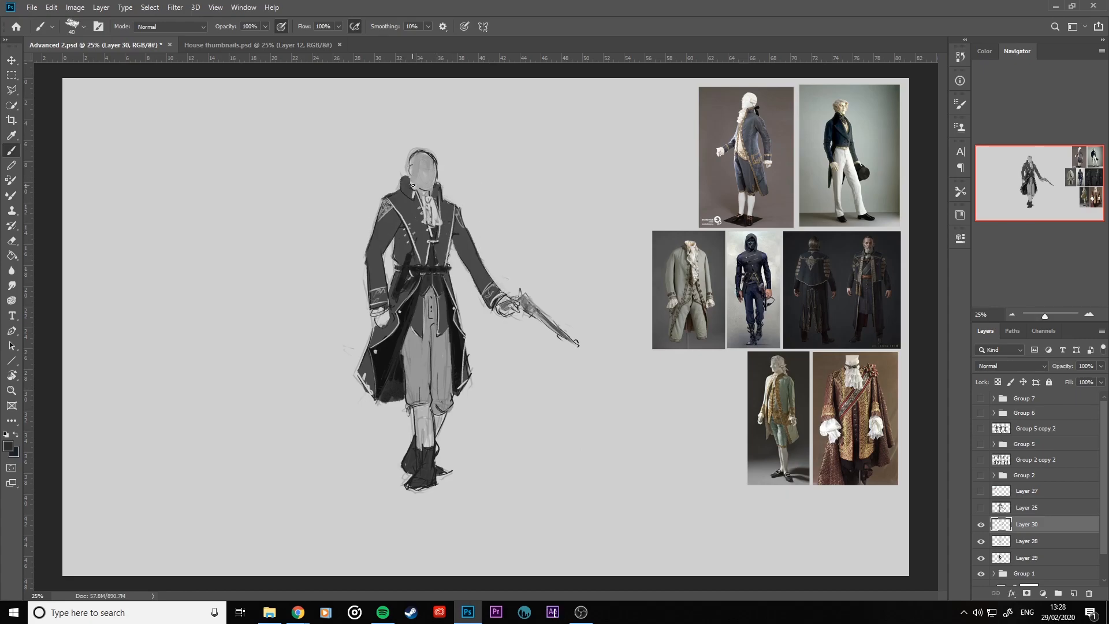
# - Group the pistol-holding figure's three layers and hide the new group
pyautogui.press('[')
pyautogui.keyDown('shift'); pyautogui.click(1050, 556); pyautogui.keyUp('shift')
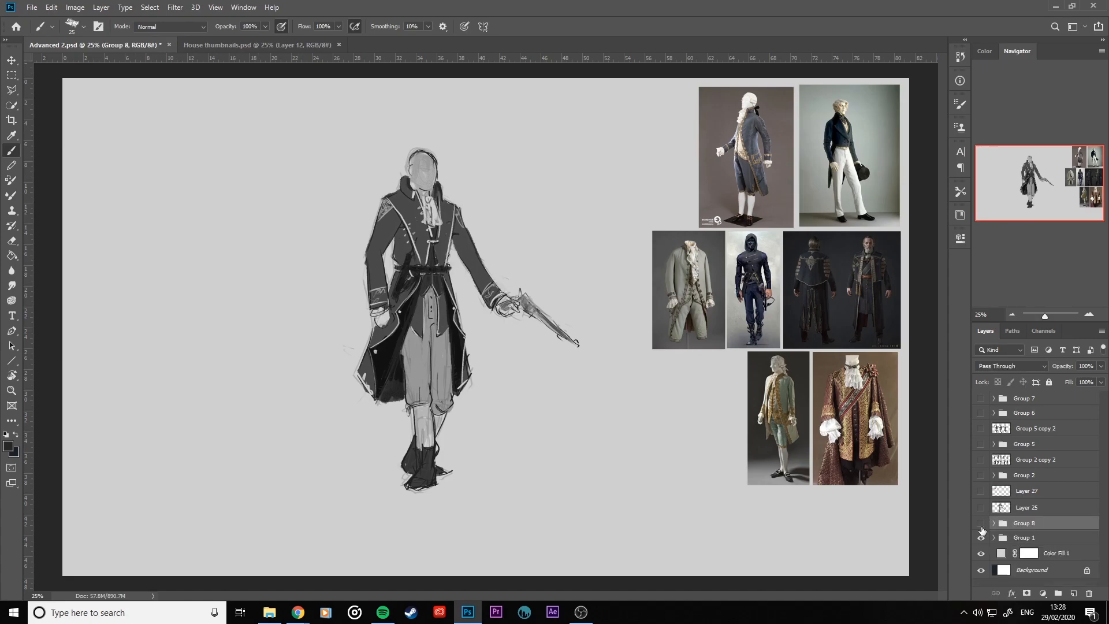
pyautogui.click(981, 523)
# - Show the ten-figure costume lineup without the clothing references and flip the canvas horizontally
pyautogui.click(981, 459)
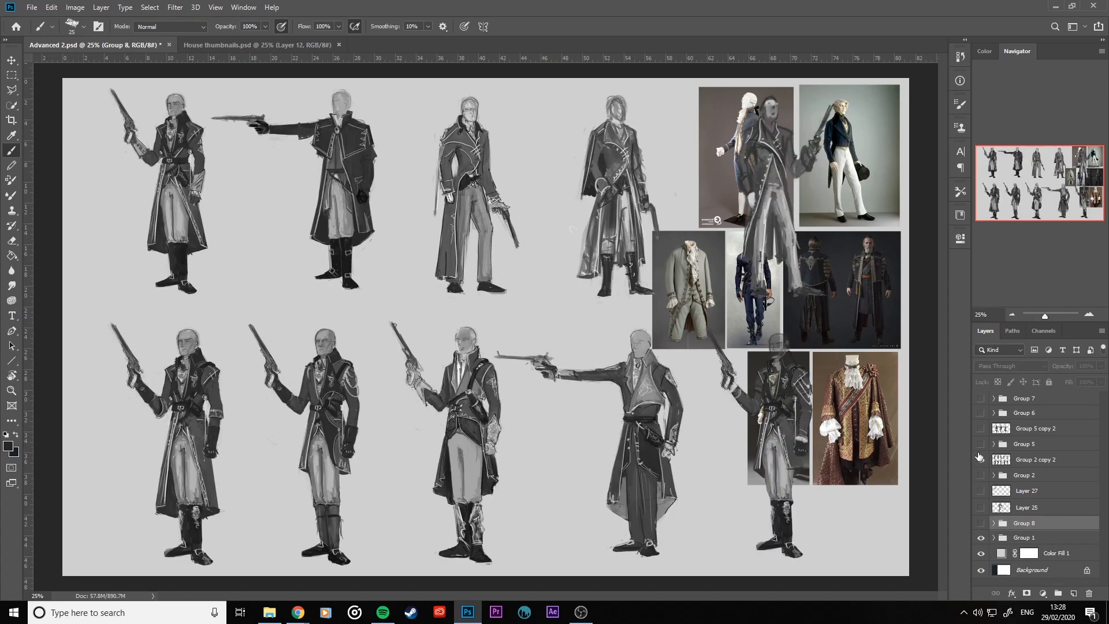
pyautogui.click(981, 537)
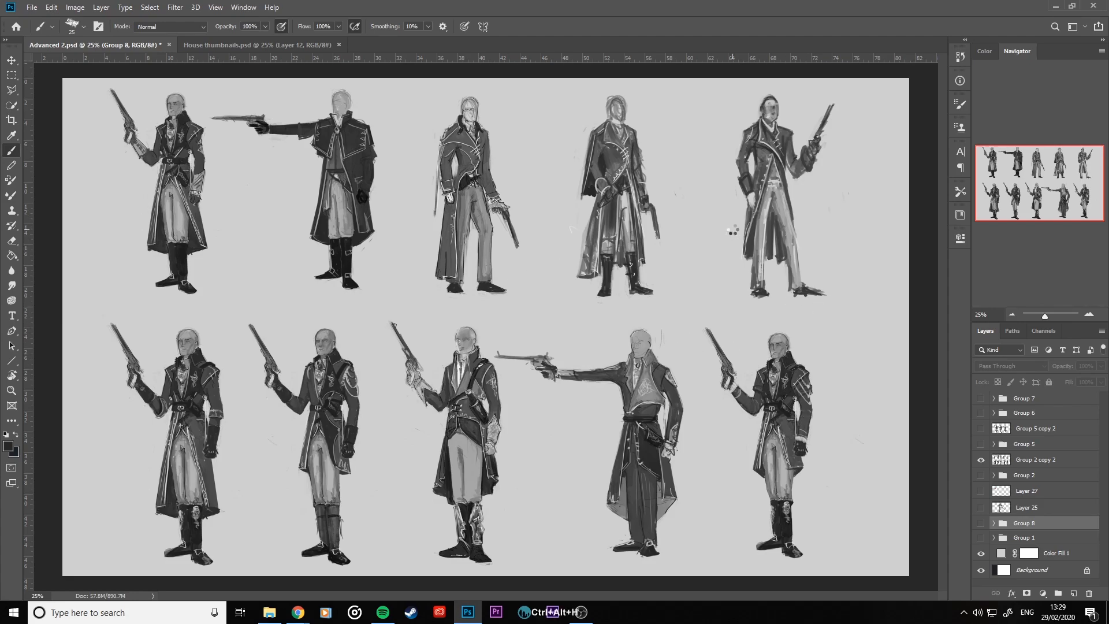
pyautogui.hotkey('ctrl', 'shift', 'h')
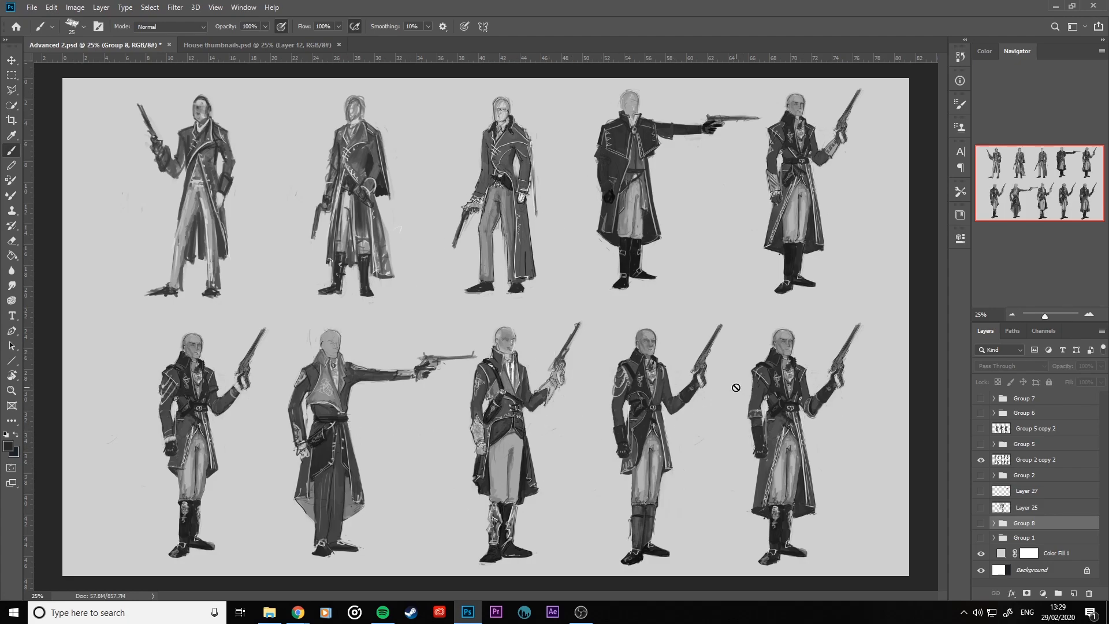
# - Compare the ten-figure lineup with the three larger costume variants by showing one layer at a time
pyautogui.click(981, 459)
pyautogui.click(981, 430)
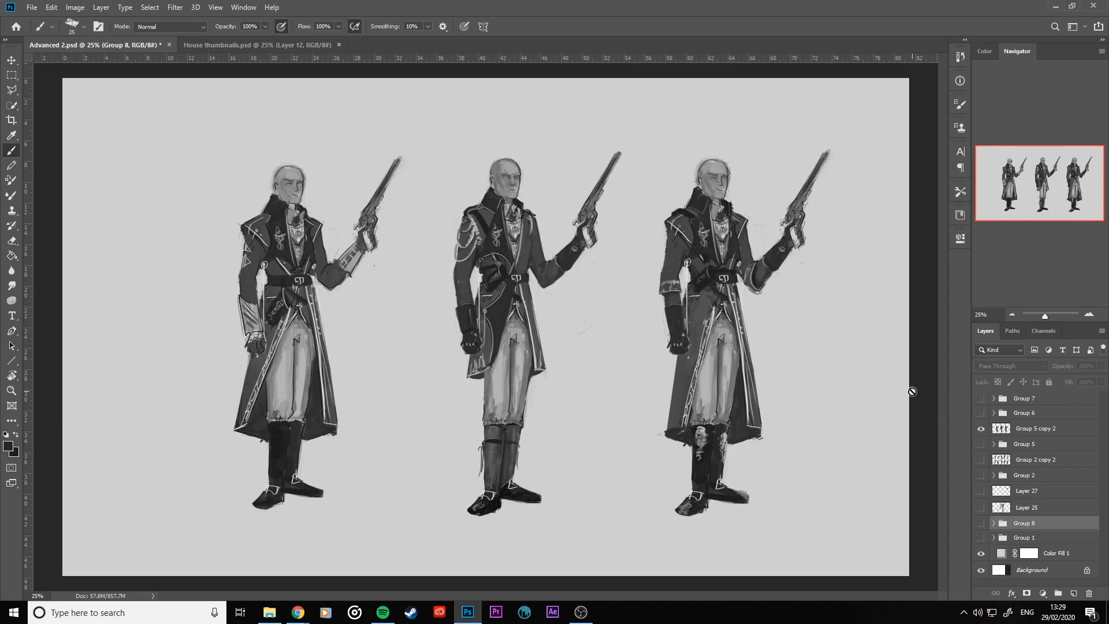
pyautogui.click(981, 430)
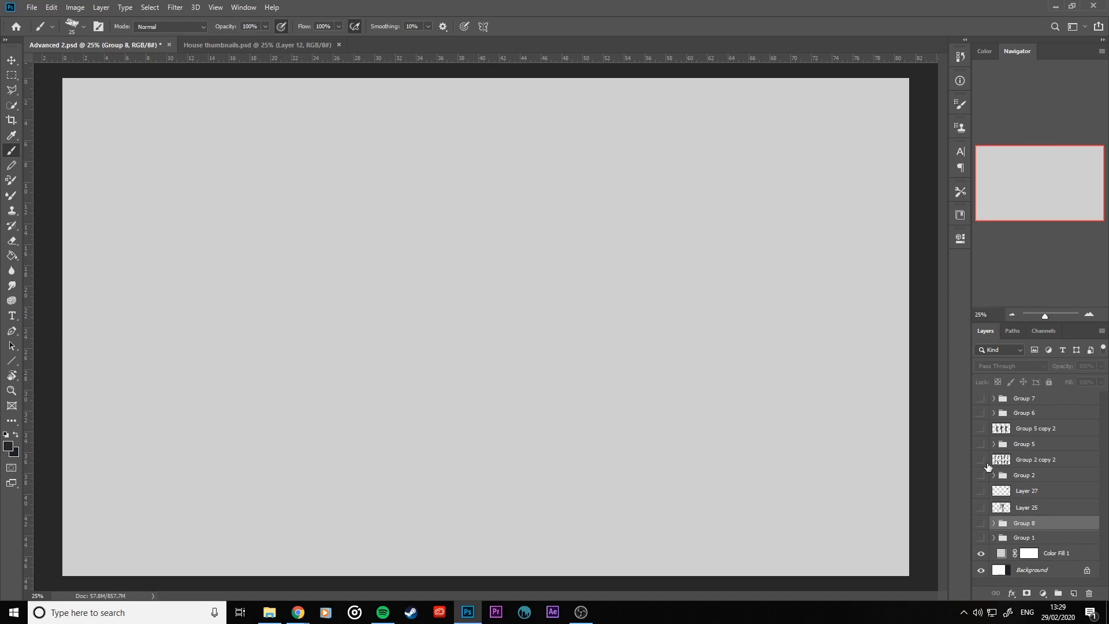
pyautogui.click(980, 459)
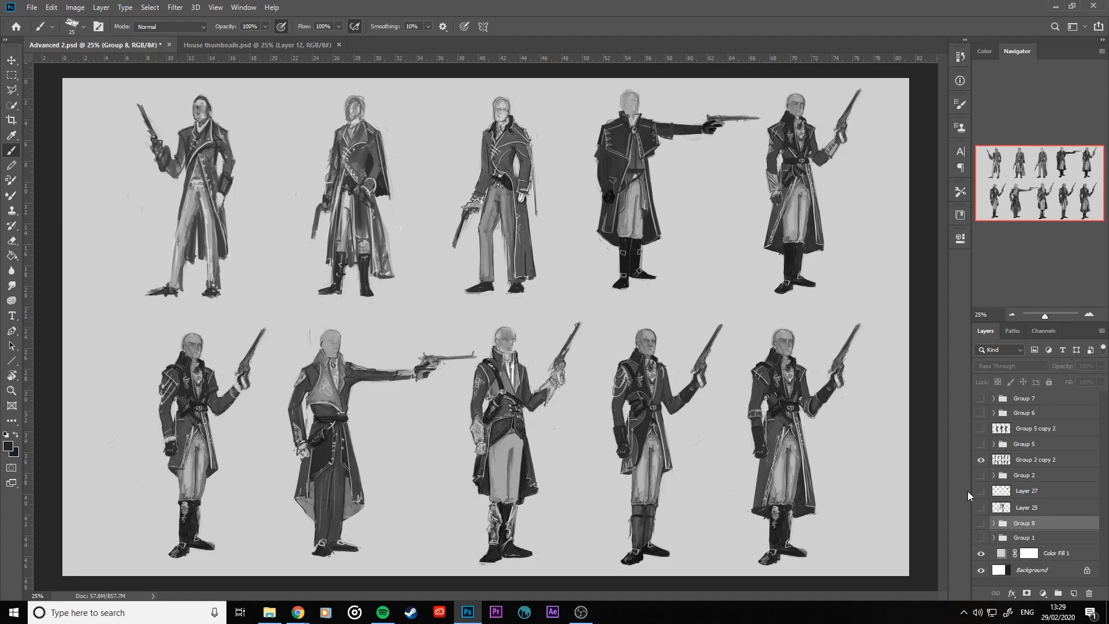
pyautogui.click(981, 459)
pyautogui.click(980, 429)
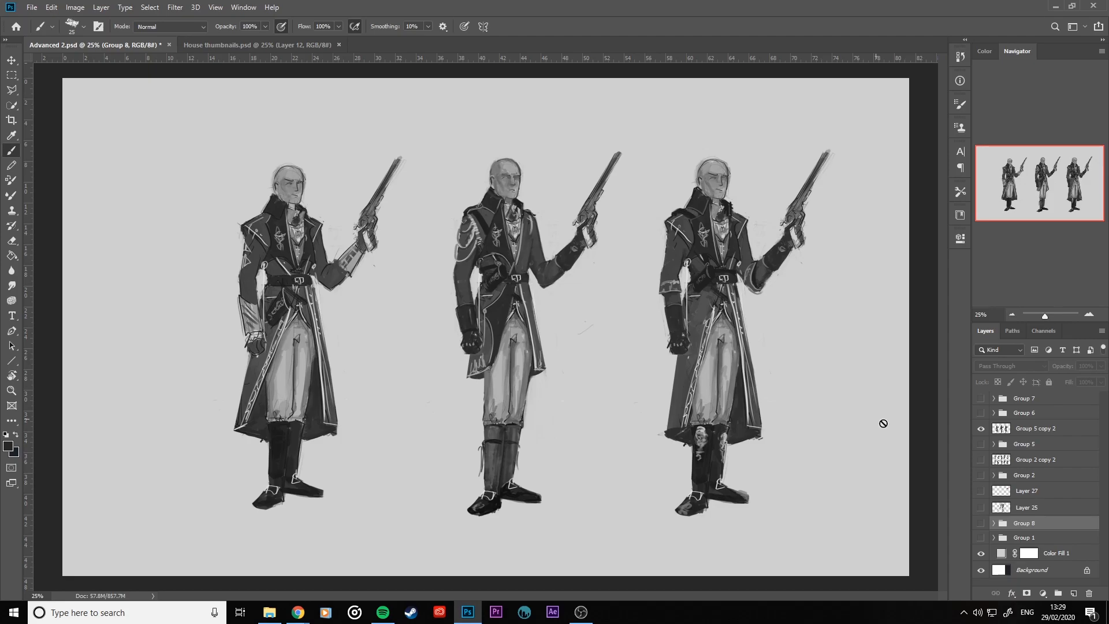
# - Show only the front-and-back figure group (Group 7) and add a new layer above it
pyautogui.click(980, 428)
pyautogui.click(981, 398)
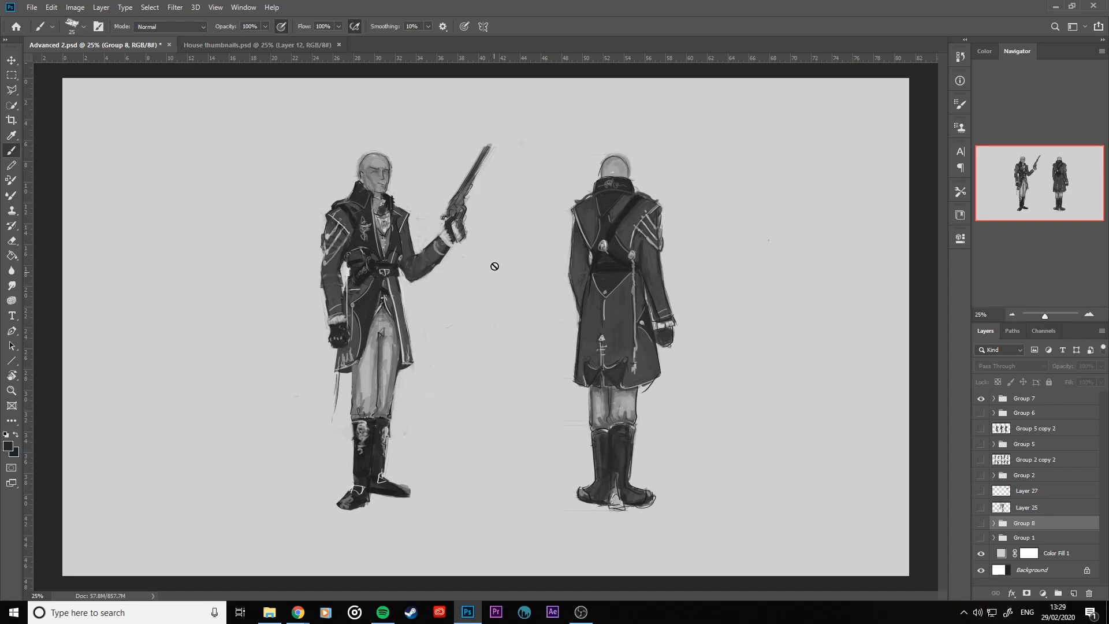
pyautogui.click(1031, 398)
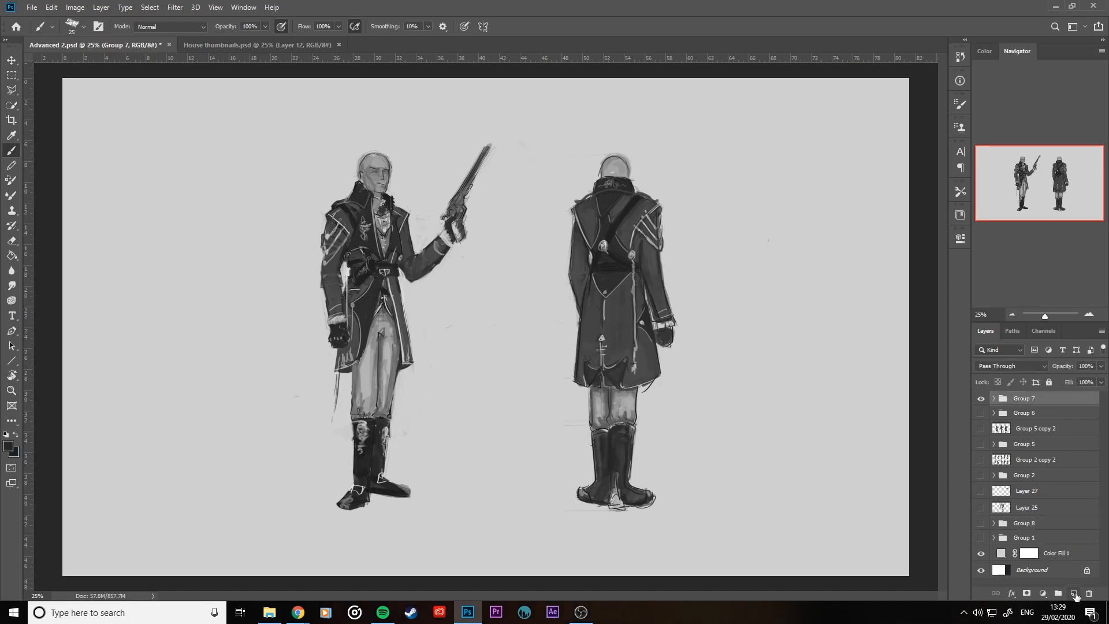
pyautogui.hotkey('ctrl', 'shift', 'alt', 'n')
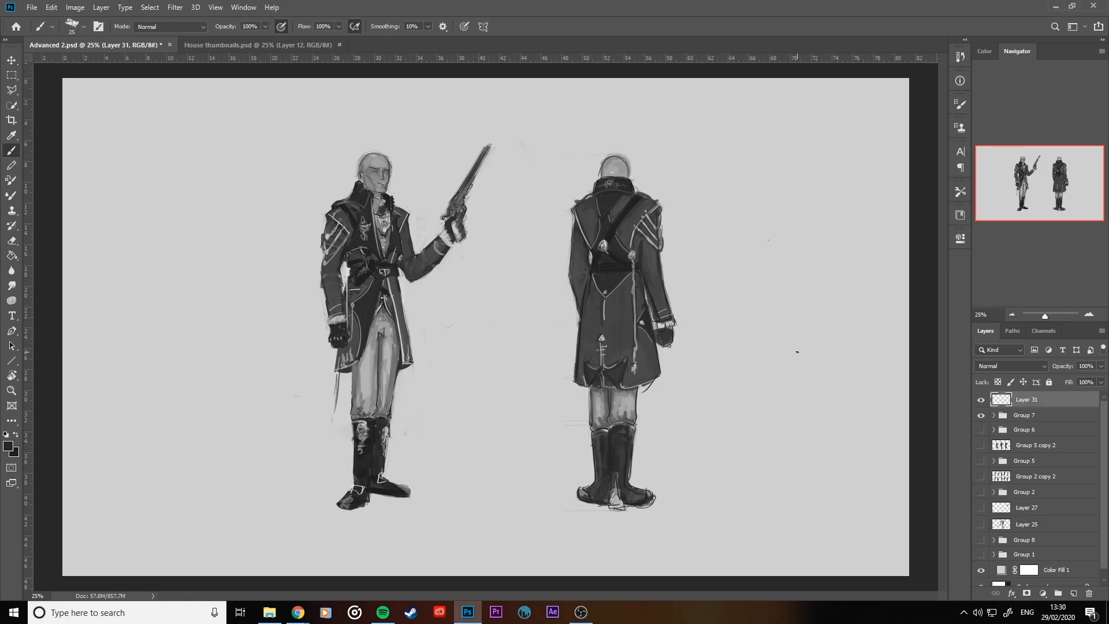
# - Set the brush colour to red and draw an arrow pointing at the front figure's pistol barrel
pyautogui.click(7, 447)
pyautogui.moveTo(215, 298); pyautogui.dragTo(245, 266)
pyautogui.click(352, 234)
pyautogui.press('b')
pyautogui.moveTo(482, 170); pyautogui.dragTo(573, 134)
pyautogui.moveTo(486, 166); pyautogui.dragTo(488, 168)
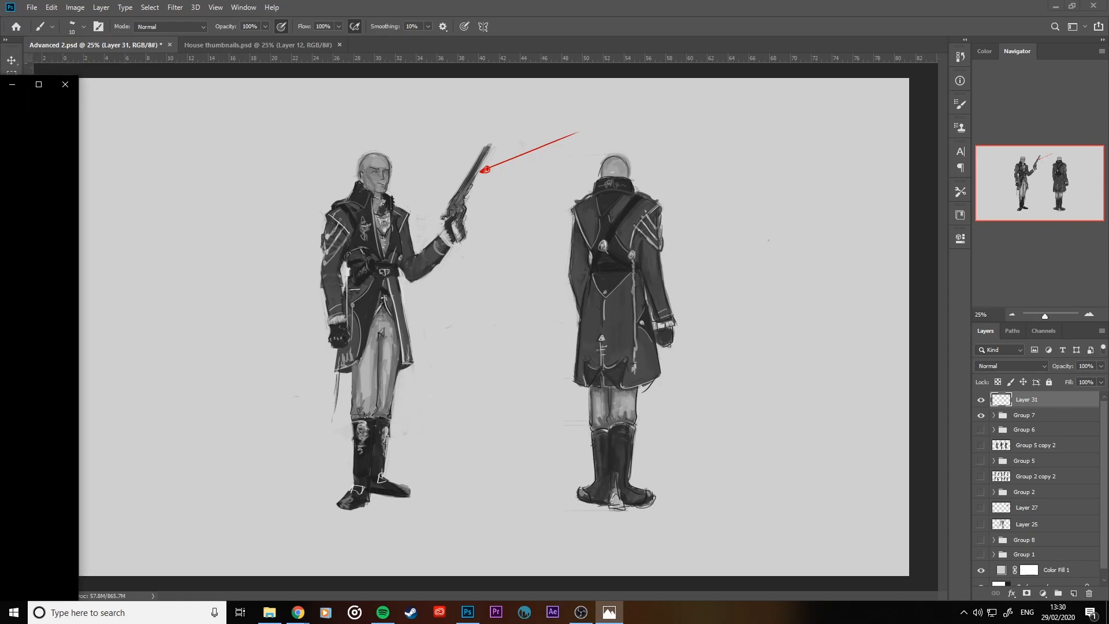
# - Switch to the Photos app and examine the grips, locks and carved stocks in the Antique Firearms photos
pyautogui.moveTo(401, 141); pyautogui.dragTo(605, 121)
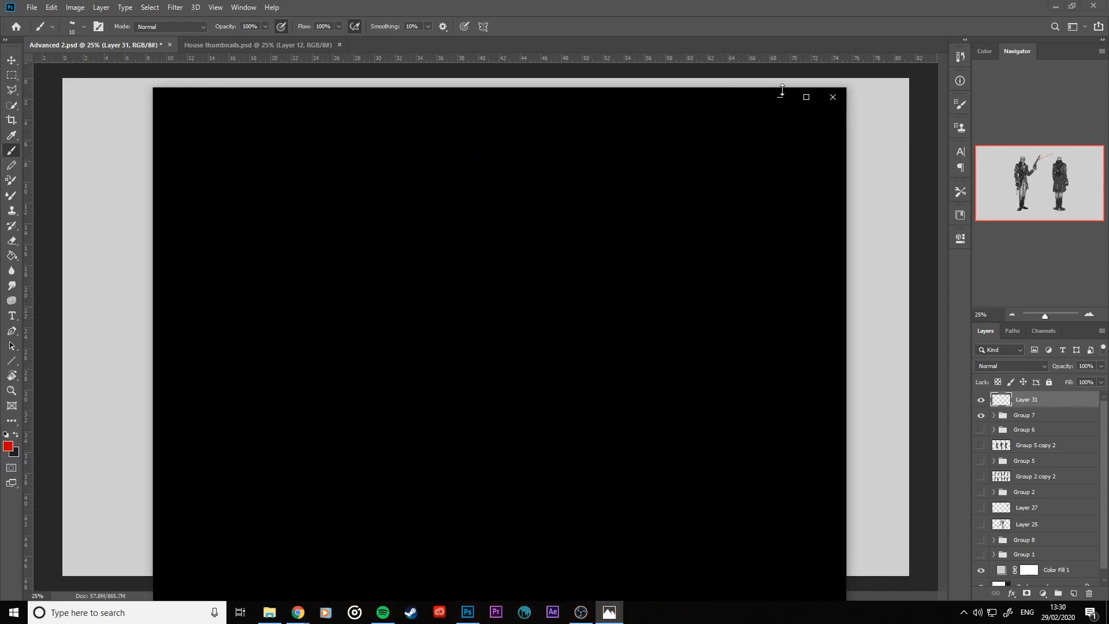
pyautogui.click(806, 96)
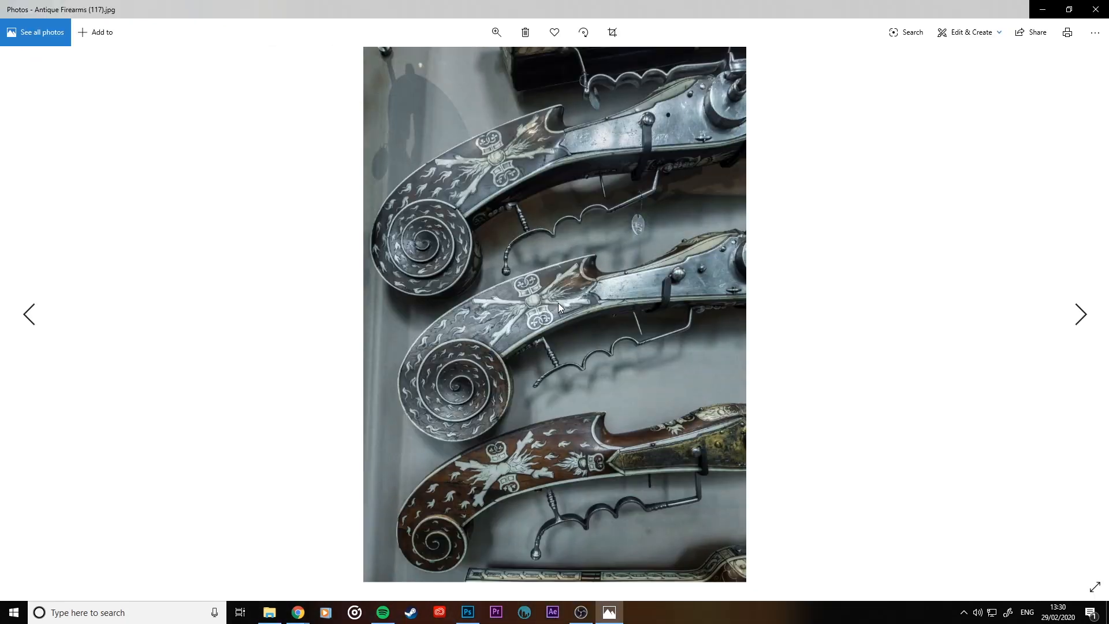
pyautogui.click(1081, 315)
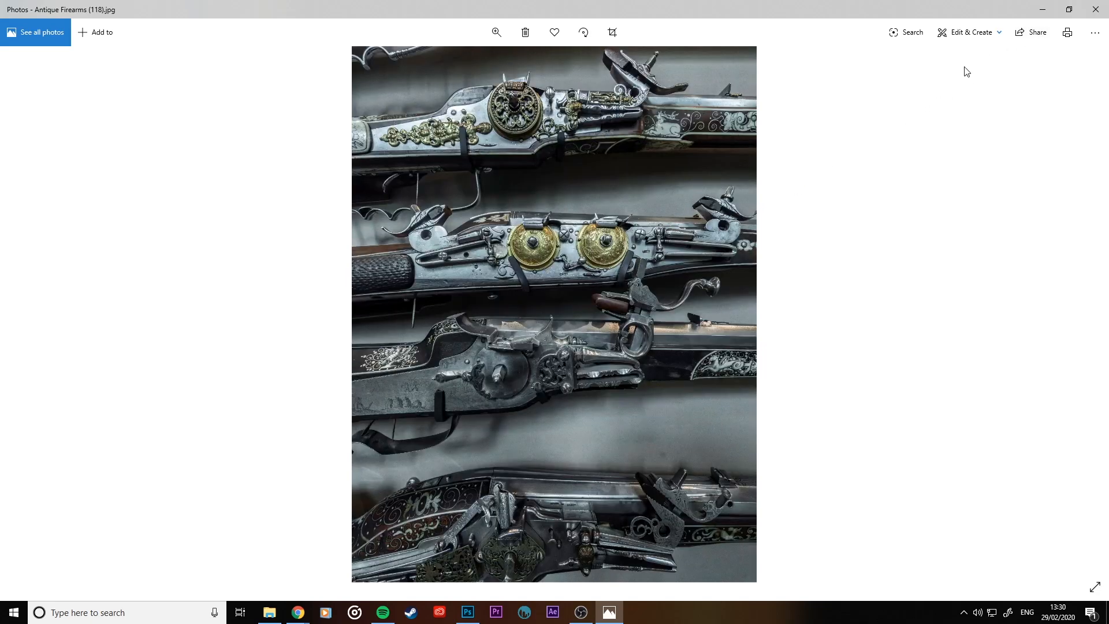
pyautogui.click(1096, 10)
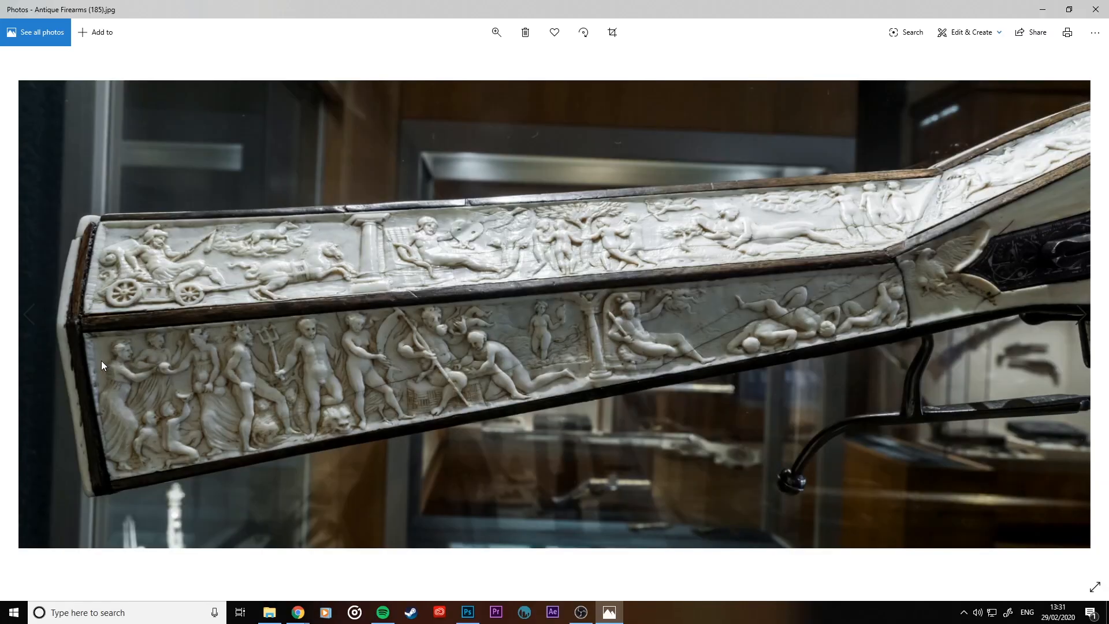
pyautogui.click(1096, 9)
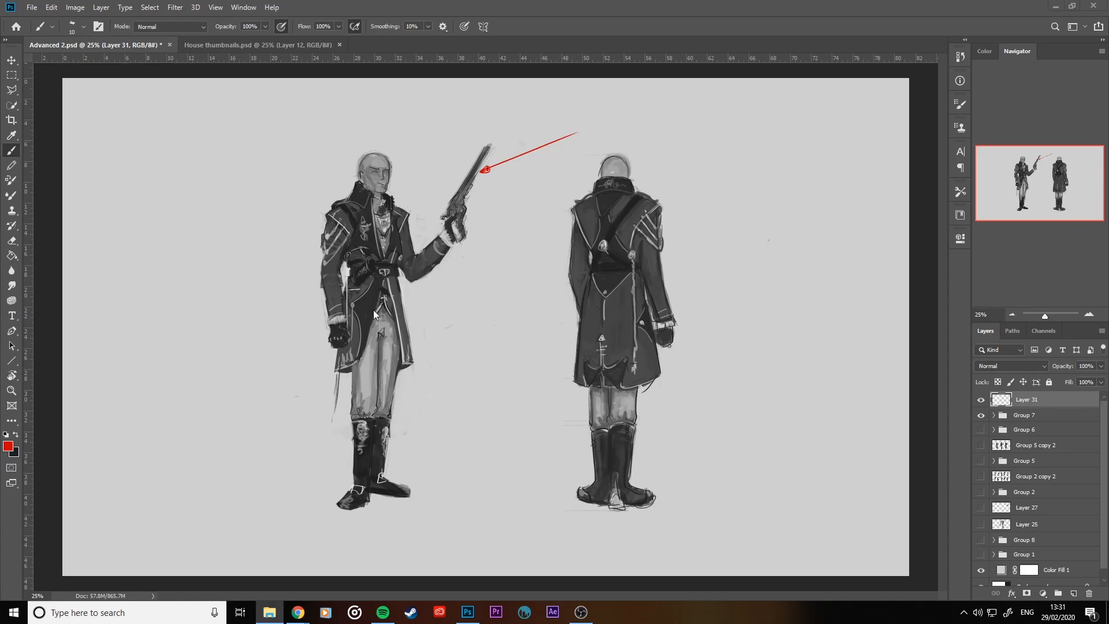
pyautogui.click(394, 440)
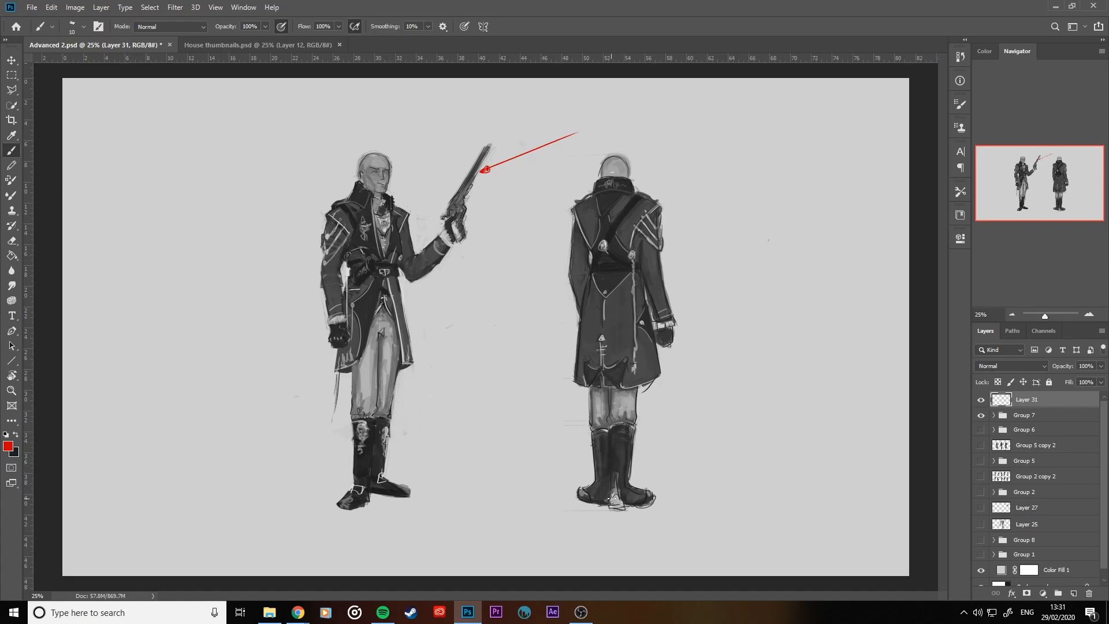
# - Draw red pointer lines to the back figure's heel and to the front figure's shoe and chest embroidery
pyautogui.moveTo(608, 504)
pyautogui.mouseDown()
pyautogui.moveTo(556, 531)
pyautogui.moveTo(612, 500)
pyautogui.mouseUp()
pyautogui.moveTo(410, 483)
pyautogui.mouseDown()
pyautogui.moveTo(438, 470)
pyautogui.moveTo(413, 486)
pyautogui.mouseUp()
pyautogui.moveTo(314, 163); pyautogui.dragTo(361, 220)
# - Write red question marks at the ends of the chest, pistol, shoe and heel pointers
pyautogui.moveTo(305, 135); pyautogui.dragTo(309, 144)
pyautogui.click(309, 149)
pyautogui.moveTo(585, 114); pyautogui.dragTo(588, 125)
pyautogui.click(589, 131)
pyautogui.moveTo(439, 457); pyautogui.dragTo(442, 464)
pyautogui.click(441, 469)
pyautogui.moveTo(550, 512); pyautogui.dragTo(553, 522)
pyautogui.click(552, 527)
# - Add red pointer lines with question marks for the back figure's collar and strap fitting and the front figure's belt pouch and coat hem
pyautogui.moveTo(626, 184); pyautogui.dragTo(724, 134)
pyautogui.click(725, 140)
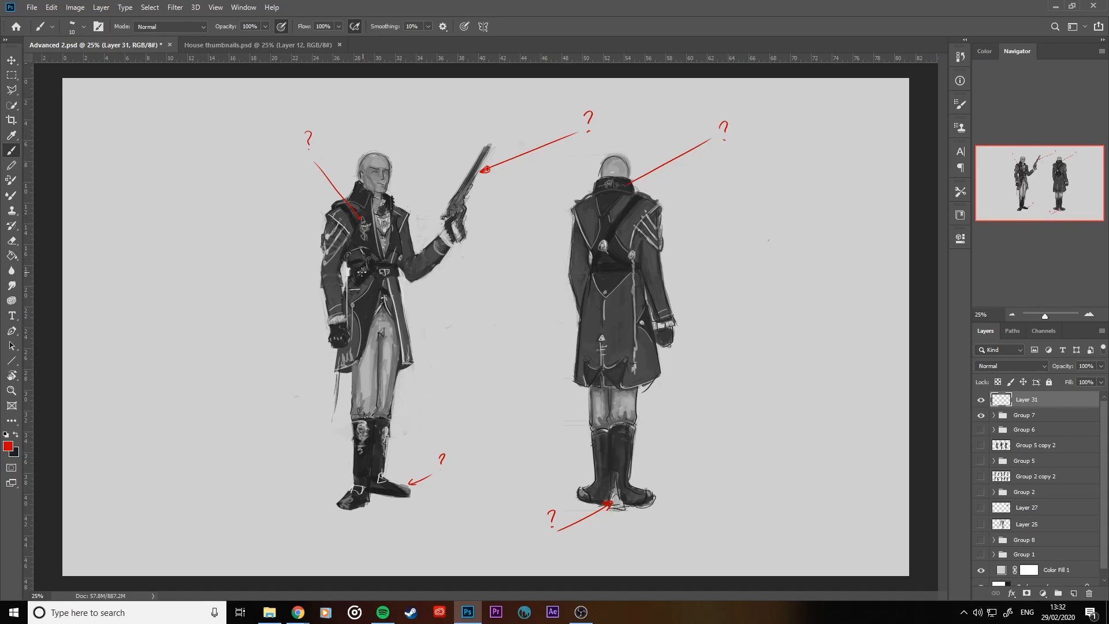
pyautogui.moveTo(356, 268); pyautogui.dragTo(356, 275)
pyautogui.moveTo(228, 256); pyautogui.dragTo(231, 269)
pyautogui.click(231, 274)
pyautogui.moveTo(337, 365)
pyautogui.mouseDown()
pyautogui.moveTo(299, 383)
pyautogui.moveTo(334, 372)
pyautogui.mouseUp()
pyautogui.moveTo(265, 387); pyautogui.dragTo(268, 399)
pyautogui.click(267, 404)
pyautogui.moveTo(535, 264); pyautogui.dragTo(601, 249)
pyautogui.moveTo(522, 257); pyautogui.dragTo(524, 267)
pyautogui.click(524, 274)
# - Sketch a red boot with leg lines and a horizontal ground line beside the back-view figure
pyautogui.moveTo(799, 135)
pyautogui.mouseDown()
pyautogui.moveTo(799, 188)
pyautogui.moveTo(824, 181)
pyautogui.moveTo(785, 200)
pyautogui.mouseUp()
pyautogui.moveTo(797, 192)
pyautogui.mouseDown()
pyautogui.moveTo(772, 225)
pyautogui.moveTo(830, 191)
pyautogui.mouseUp()
pyautogui.moveTo(830, 139)
pyautogui.mouseDown()
pyautogui.moveTo(828, 218)
pyautogui.moveTo(774, 228)
pyautogui.moveTo(761, 217)
pyautogui.moveTo(812, 227)
pyautogui.moveTo(832, 212)
pyautogui.moveTo(799, 200)
pyautogui.moveTo(835, 220)
pyautogui.mouseUp()
pyautogui.moveTo(835, 220); pyautogui.dragTo(825, 220)
pyautogui.moveTo(800, 162)
pyautogui.mouseDown()
pyautogui.moveTo(796, 175)
pyautogui.moveTo(895, 192)
pyautogui.mouseUp()
pyautogui.moveTo(753, 195); pyautogui.dragTo(783, 193)
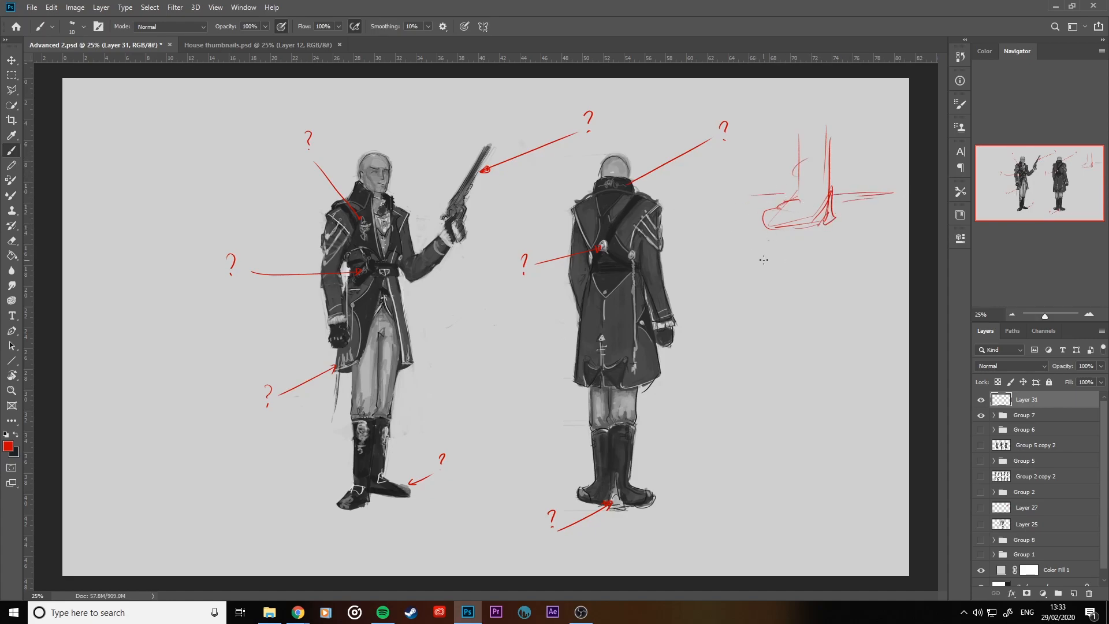
# - Undo all strokes of the red boot sketch
pyautogui.hotkey('ctrl', 'z')
pyautogui.hotkey('ctrl', 'z')
pyautogui.hotkey('ctrl', 'z')
pyautogui.hotkey('ctrl', 'z')
pyautogui.hotkey('ctrl', 'z')
pyautogui.hotkey('ctrl', 'z')
pyautogui.hotkey('ctrl', 'z')
pyautogui.hotkey('ctrl', 'z')
pyautogui.hotkey('ctrl', 'z')
pyautogui.hotkey('ctrl', 'z')
pyautogui.hotkey('ctrl', 'z')
pyautogui.hotkey('ctrl', 'z')
pyautogui.hotkey('ctrl', 'z')
pyautogui.hotkey('ctrl', 'z')
pyautogui.hotkey('ctrl', 'z')
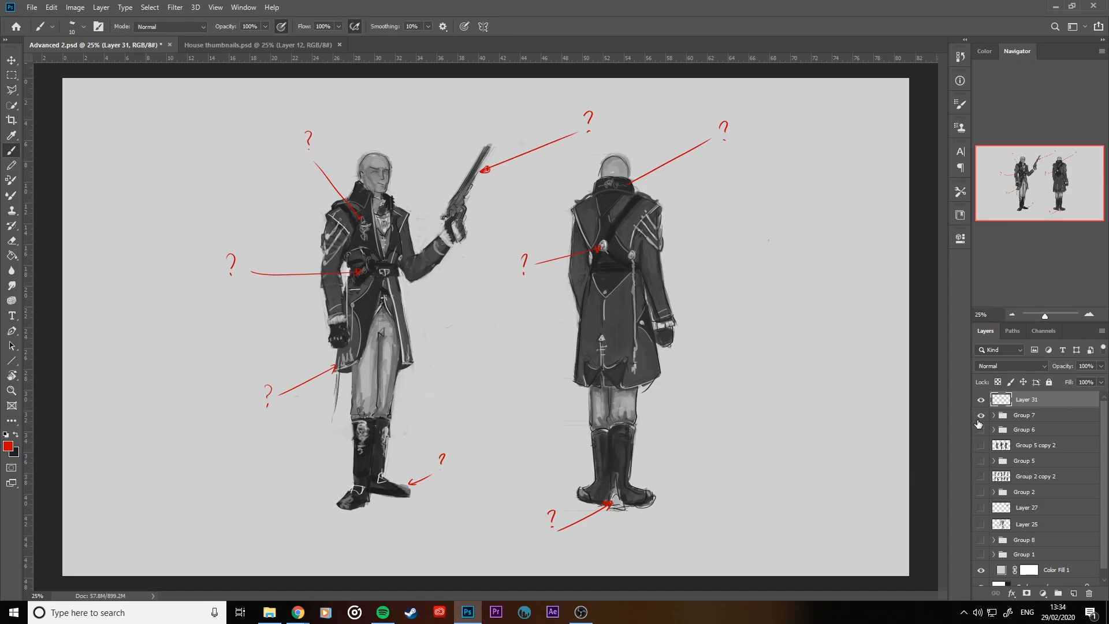
# - Show only the ten-figure lineup and examine its figures up close, shifting the lineup layer to reach the upper row
pyautogui.moveTo(981, 399); pyautogui.dragTo(981, 415)
pyautogui.click(981, 476)
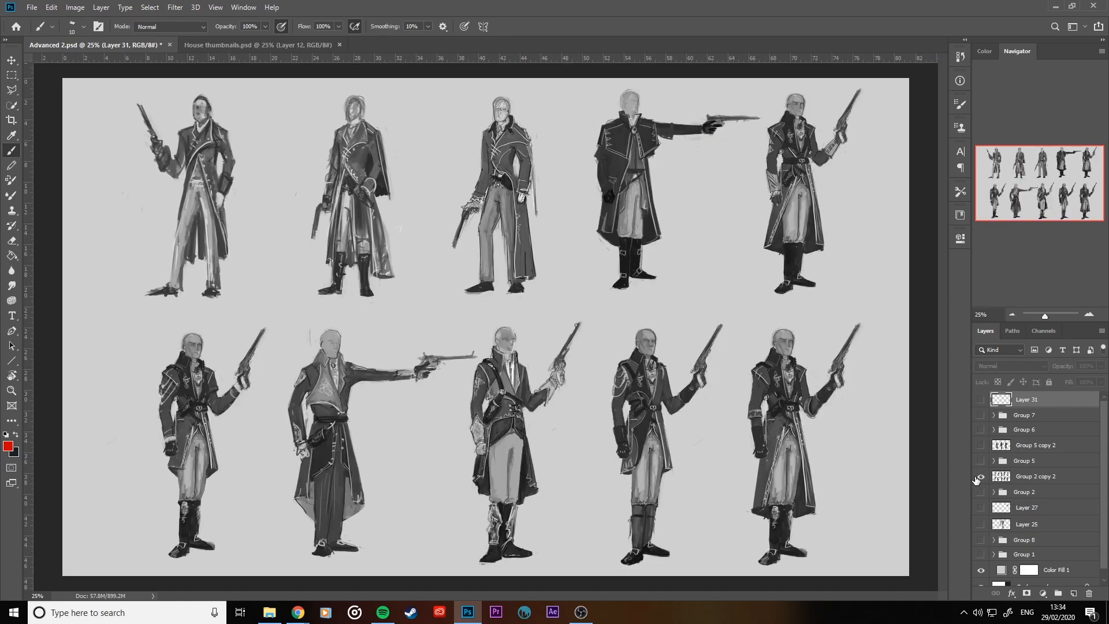
pyautogui.press('ctrl+KP_Add')
pyautogui.press('ctrl+KP_Add')
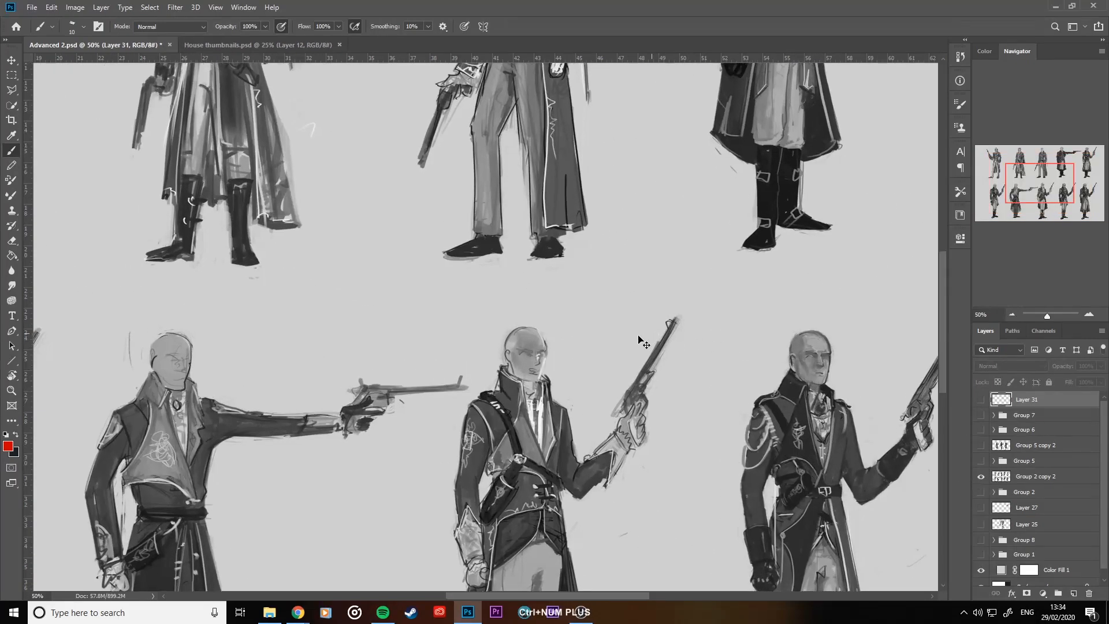
pyautogui.press('ctrl+KP_Add')
pyautogui.press('v')
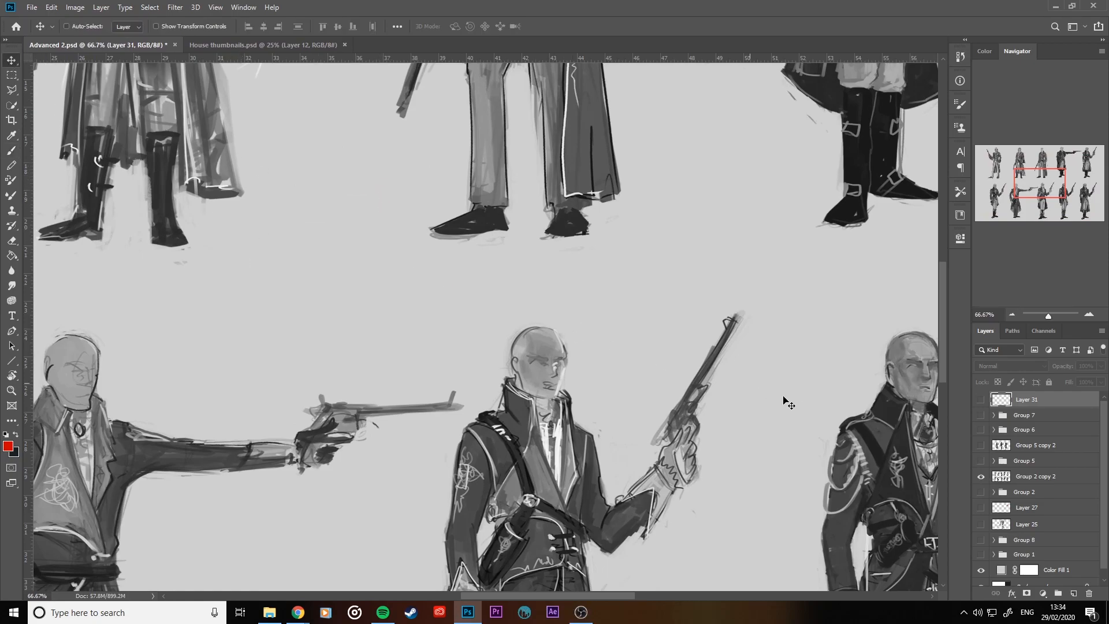
pyautogui.click(1052, 477)
pyautogui.moveTo(478, 321); pyautogui.dragTo(489, 388)
pyautogui.moveTo(703, 297); pyautogui.dragTo(630, 490)
pyautogui.moveTo(631, 290); pyautogui.dragTo(645, 482)
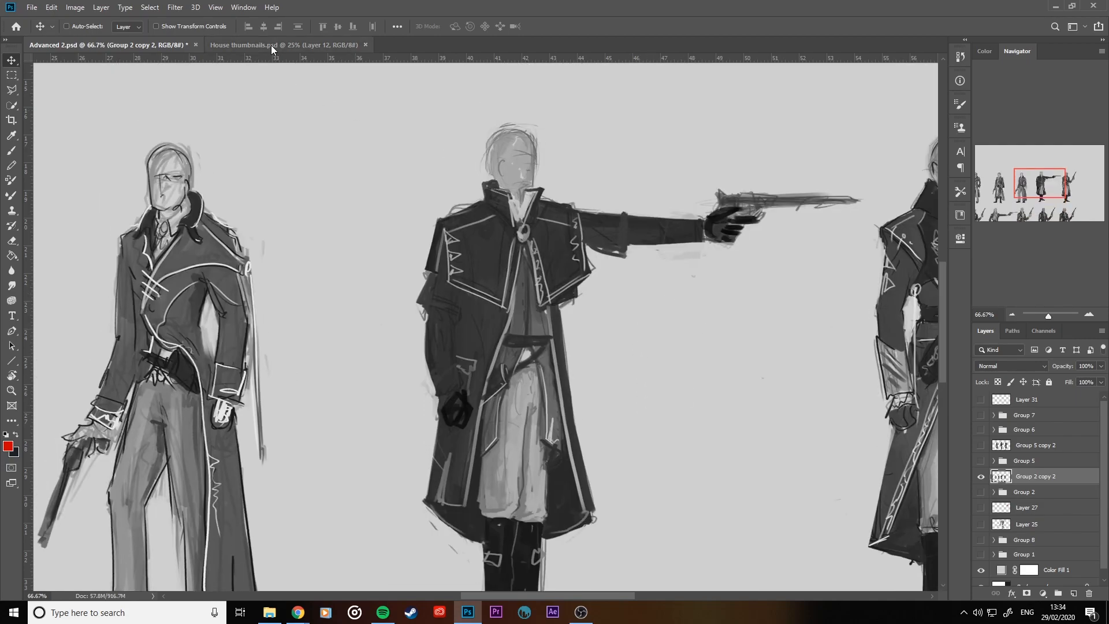
# - Switch to House thumbnails.psd and examine the middle house's timber and window details, undoing the accidental move of Group 1
pyautogui.click(272, 45)
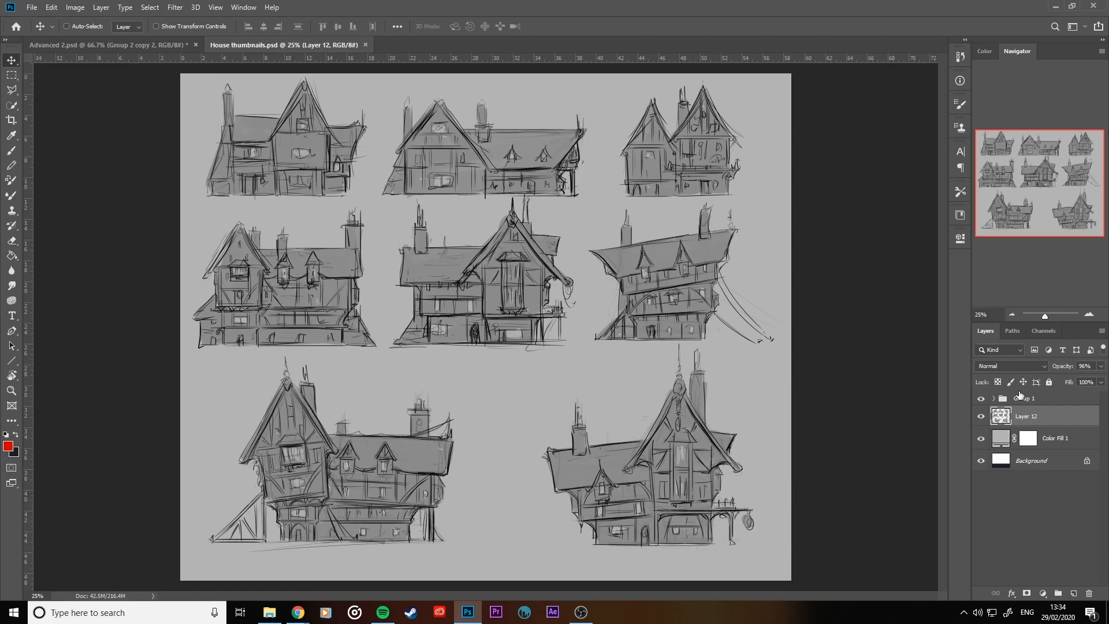
pyautogui.click(1033, 400)
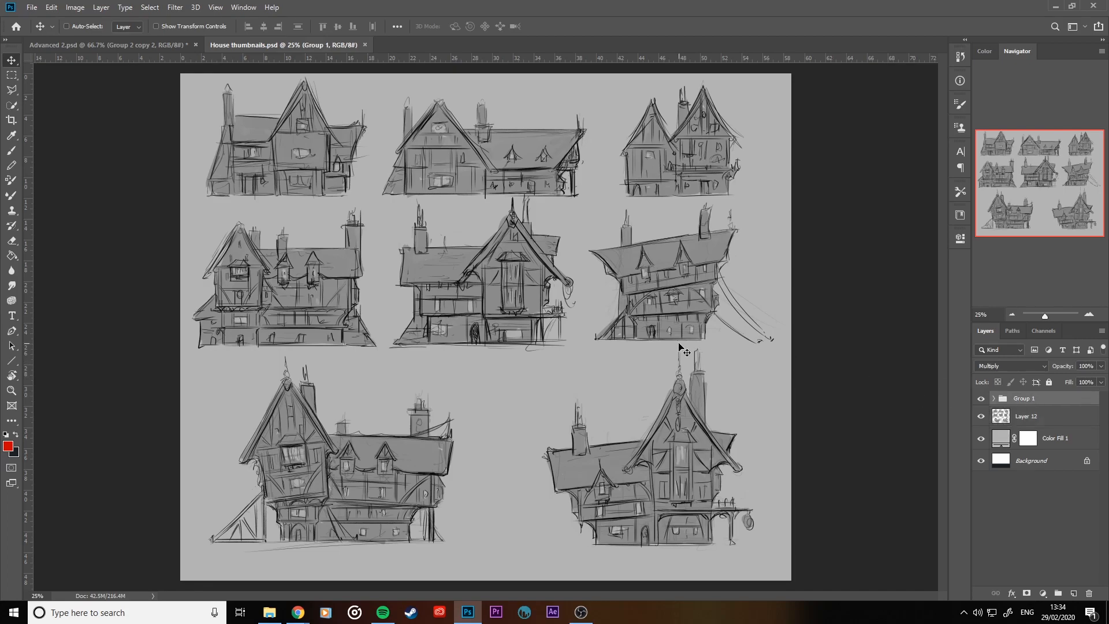
pyautogui.press('ctrl+KP_Add')
pyautogui.press('ctrl+KP_Add')
pyautogui.press('ctrl+KP_Add')
pyautogui.press('ctrl+KP_Add')
pyautogui.moveTo(375, 188); pyautogui.dragTo(368, 279)
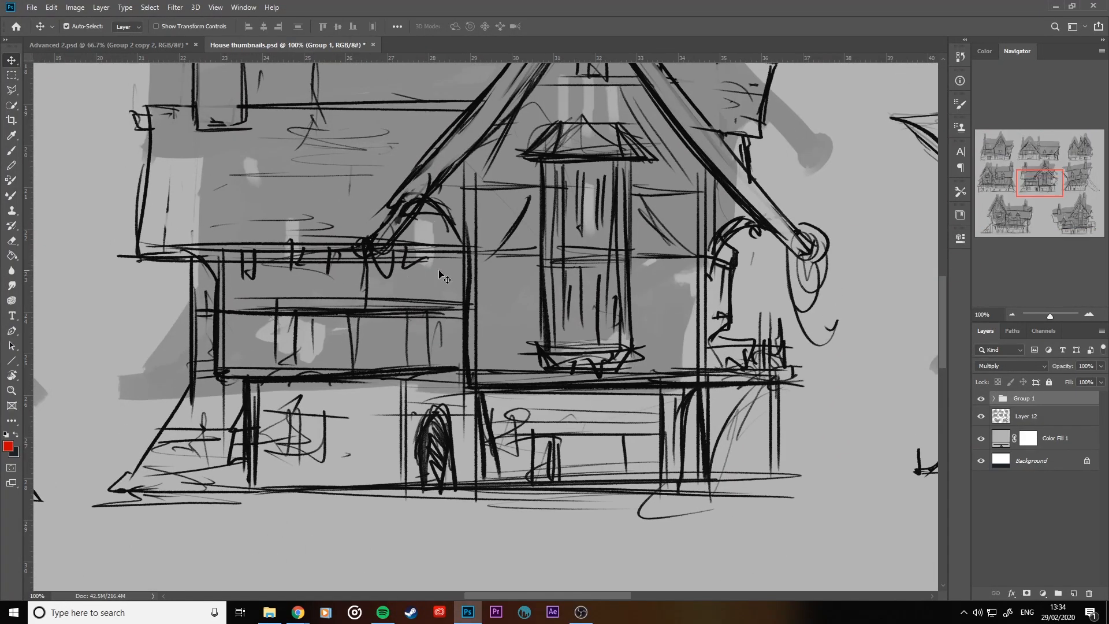
pyautogui.hotkey('ctrl', 'z')
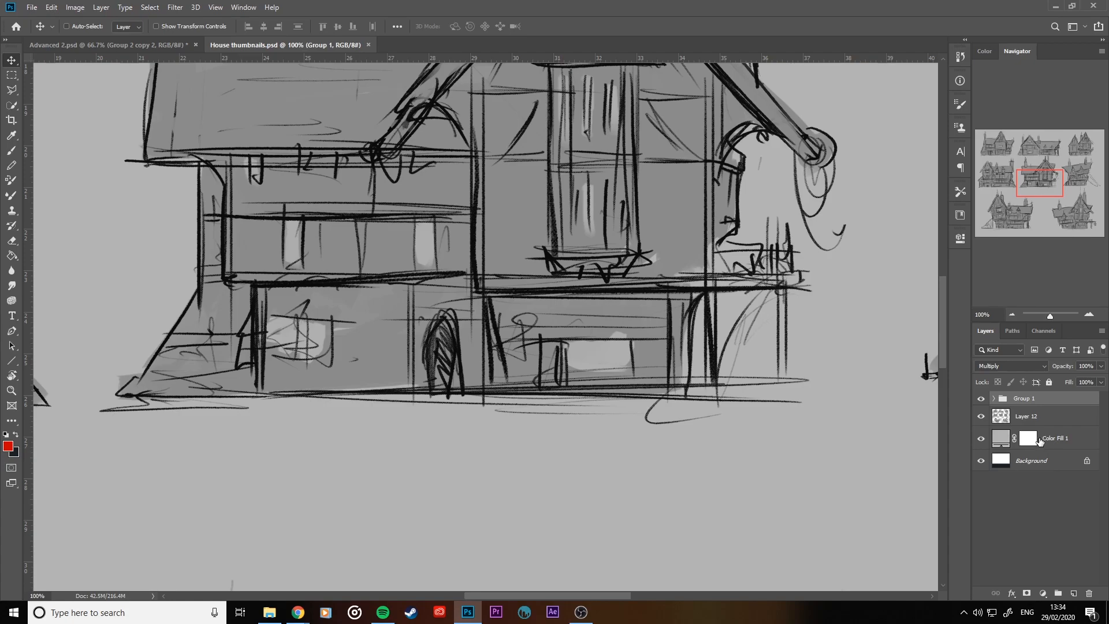
# - Examine the leaning house and the tall-gabled house below it, ending with all eight house sketches in view
pyautogui.scroll(5, 825, 368)
pyautogui.moveTo(617, 598); pyautogui.dragTo(762, 597)
pyautogui.scroll(-10, 526, 381)
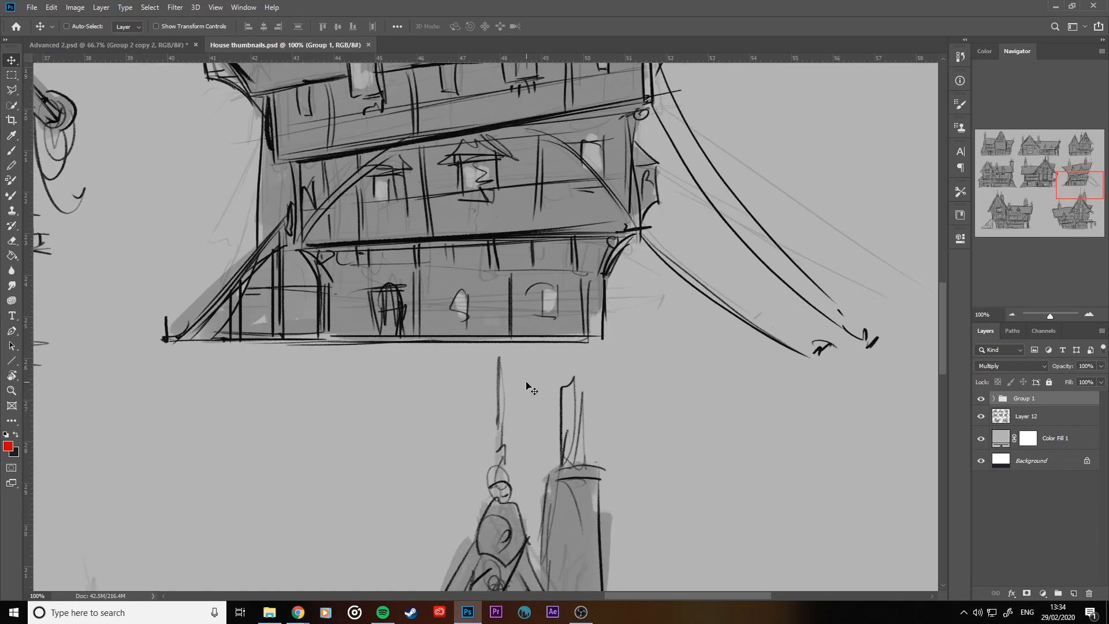
pyautogui.scroll(-5, 529, 387)
pyautogui.press('ctrl+KP_Subtract')
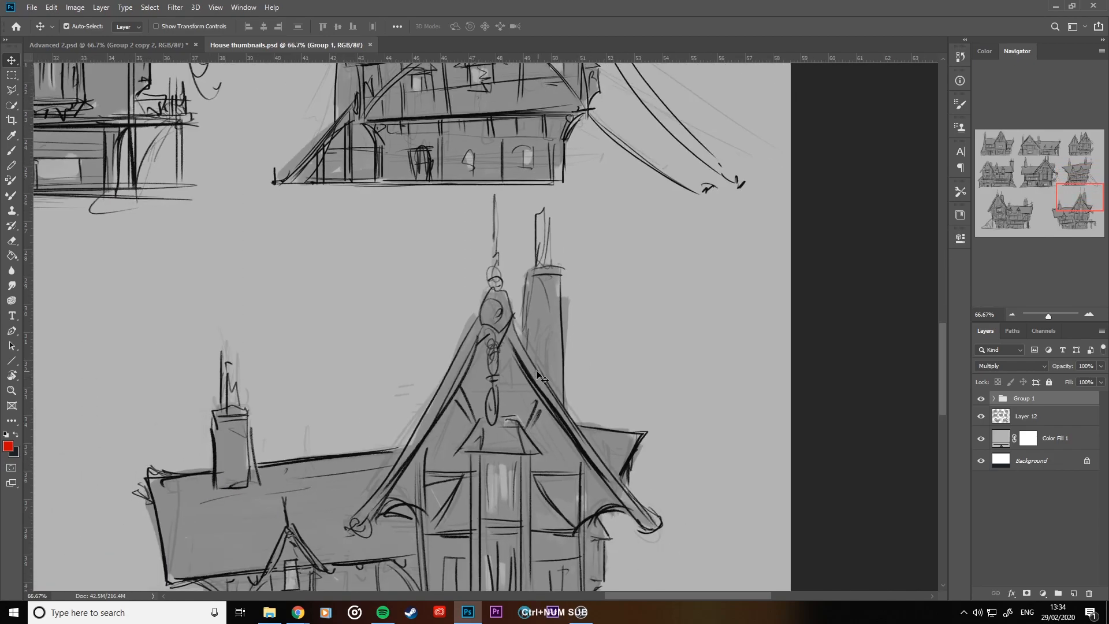
pyautogui.press('ctrl+KP_Subtract')
pyautogui.press('ctrl+KP_Subtract')
pyautogui.press('ctrl+KP_Add')
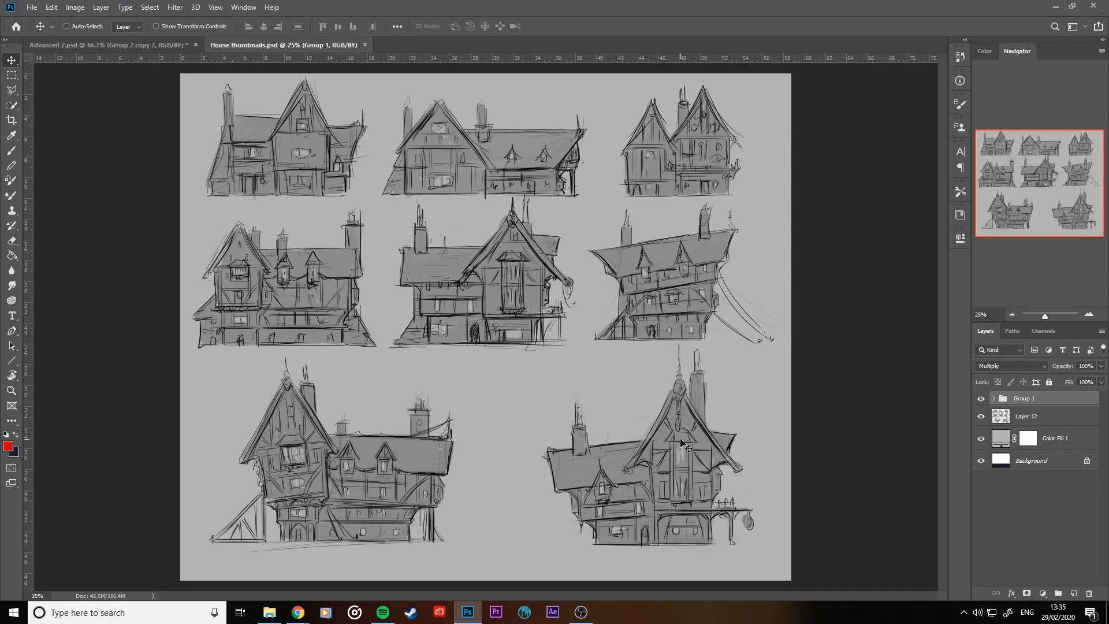
# - Return to Advanced 2.psd, hide the ten-figure lineup and show the front-and-back figure group
pyautogui.click(119, 46)
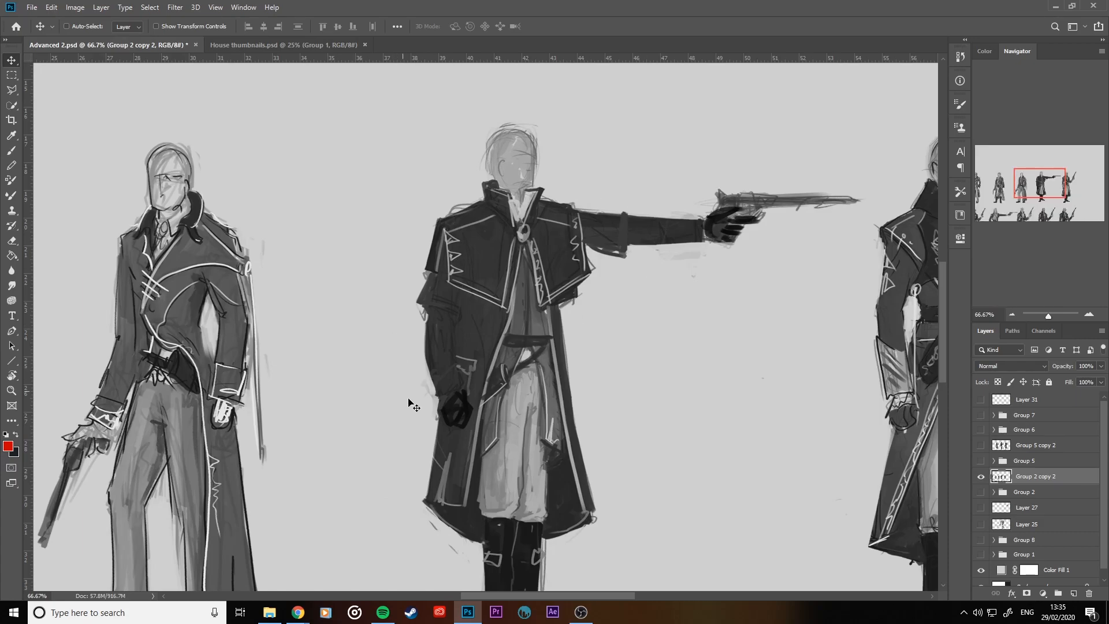
pyautogui.hotkey('ctrl', '-')
pyautogui.hotkey('ctrl', '-')
pyautogui.hotkey('ctrl', '-')
pyautogui.hotkey('ctrl', '-')
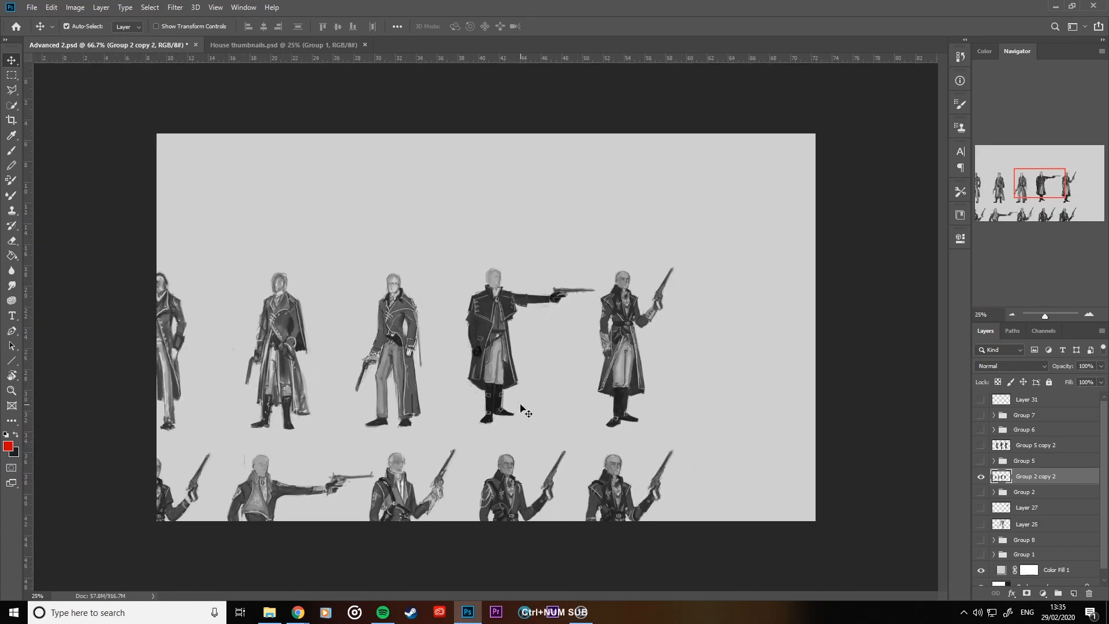
pyautogui.press('ctrl+KP_Add')
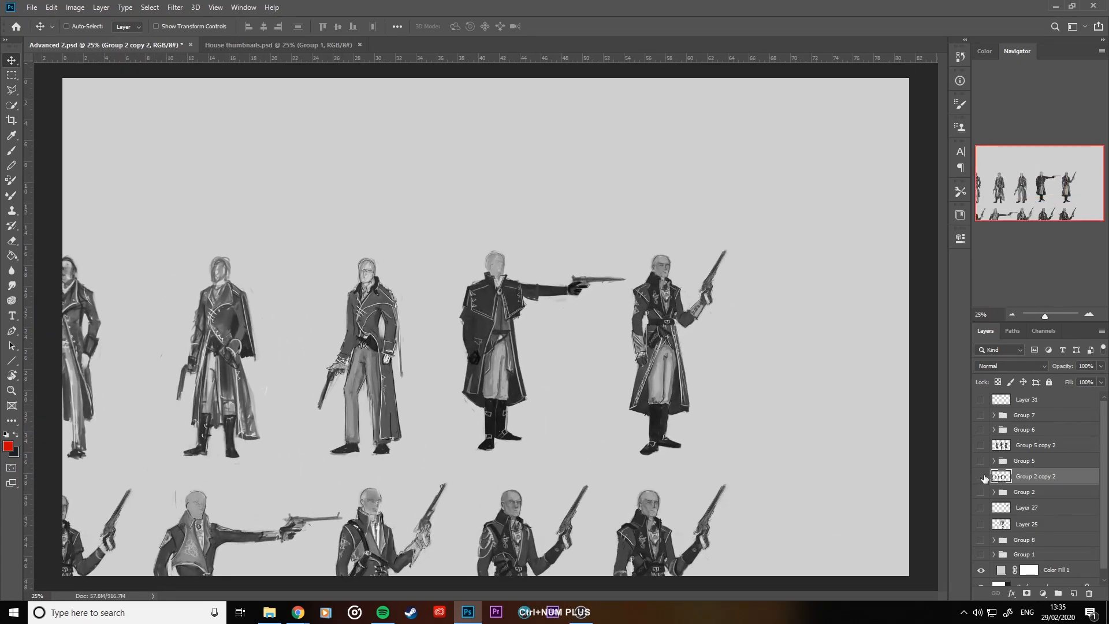
pyautogui.click(981, 476)
pyautogui.click(982, 416)
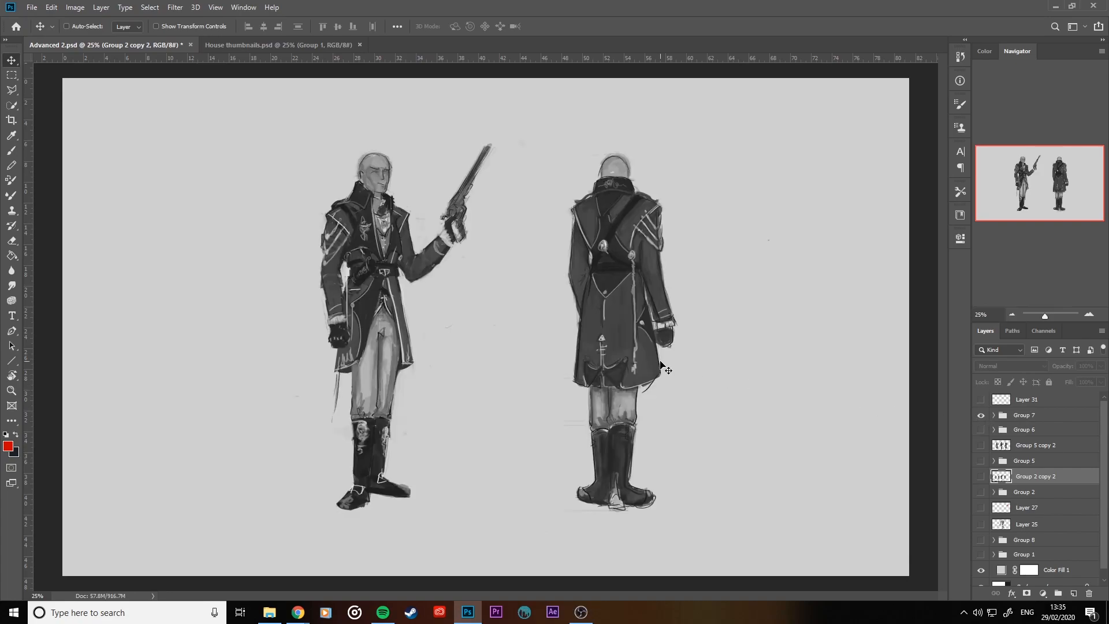
# - Undo the lineup layer's displacement, and leave both the lineup and the red annotation layer hidden
pyautogui.click(981, 400)
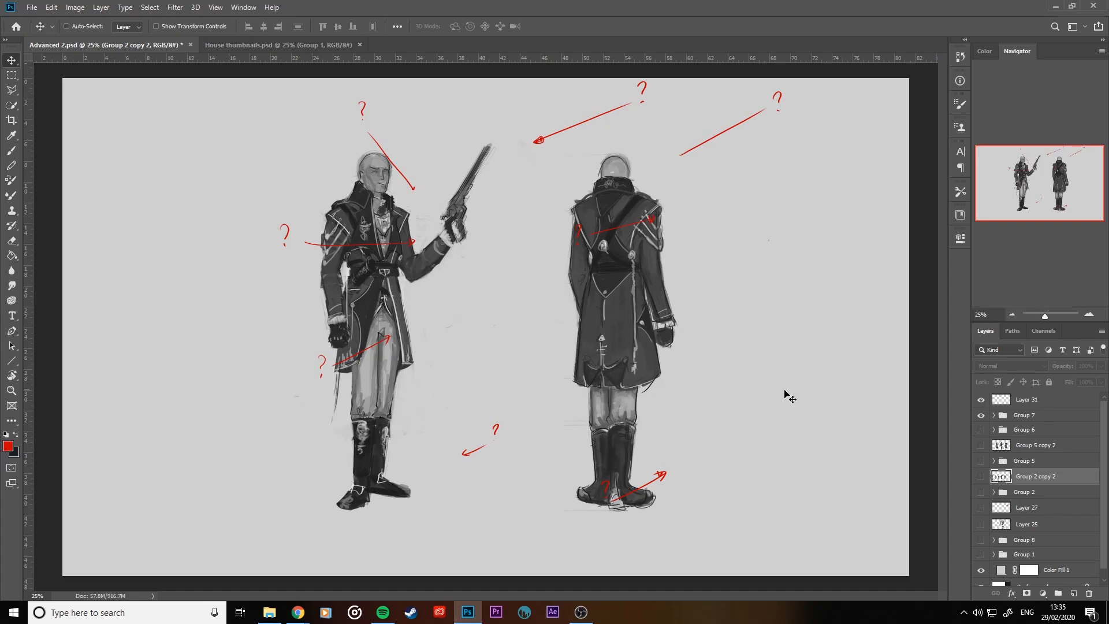
pyautogui.hotkey('ctrl', ',')
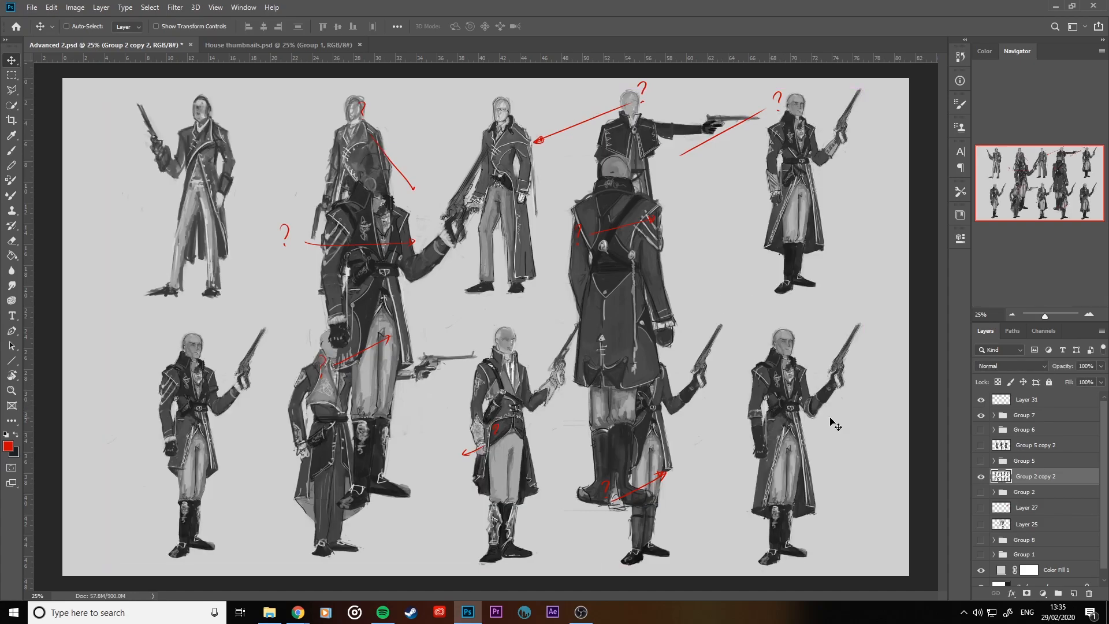
pyautogui.click(981, 476)
pyautogui.click(981, 399)
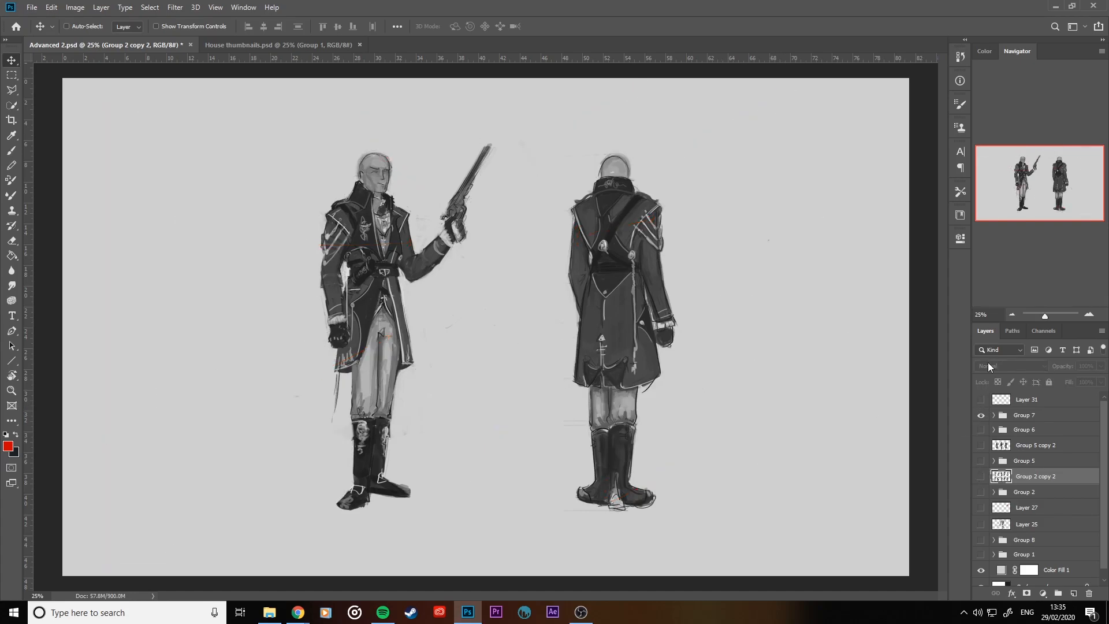